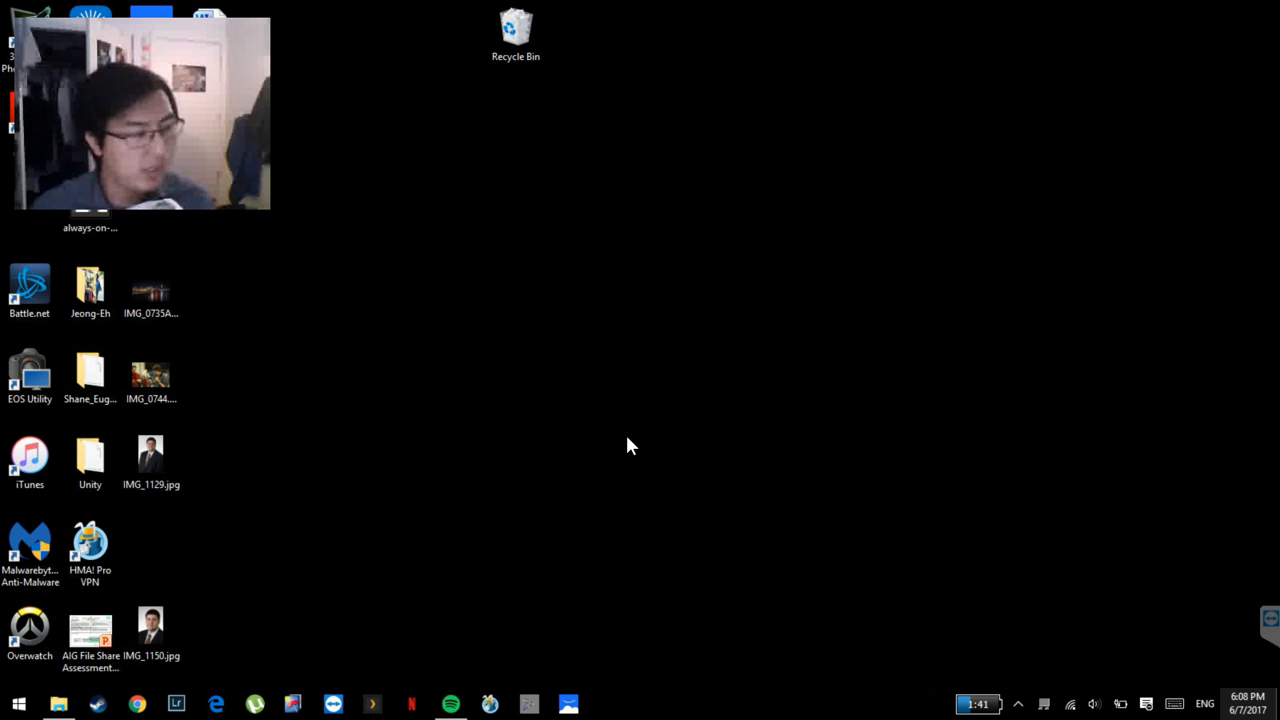
# Switch to Chrome and open the Expression_Encoder_4 attachment of the first message in the Screencast Program email.
pyautogui.click(137, 704)
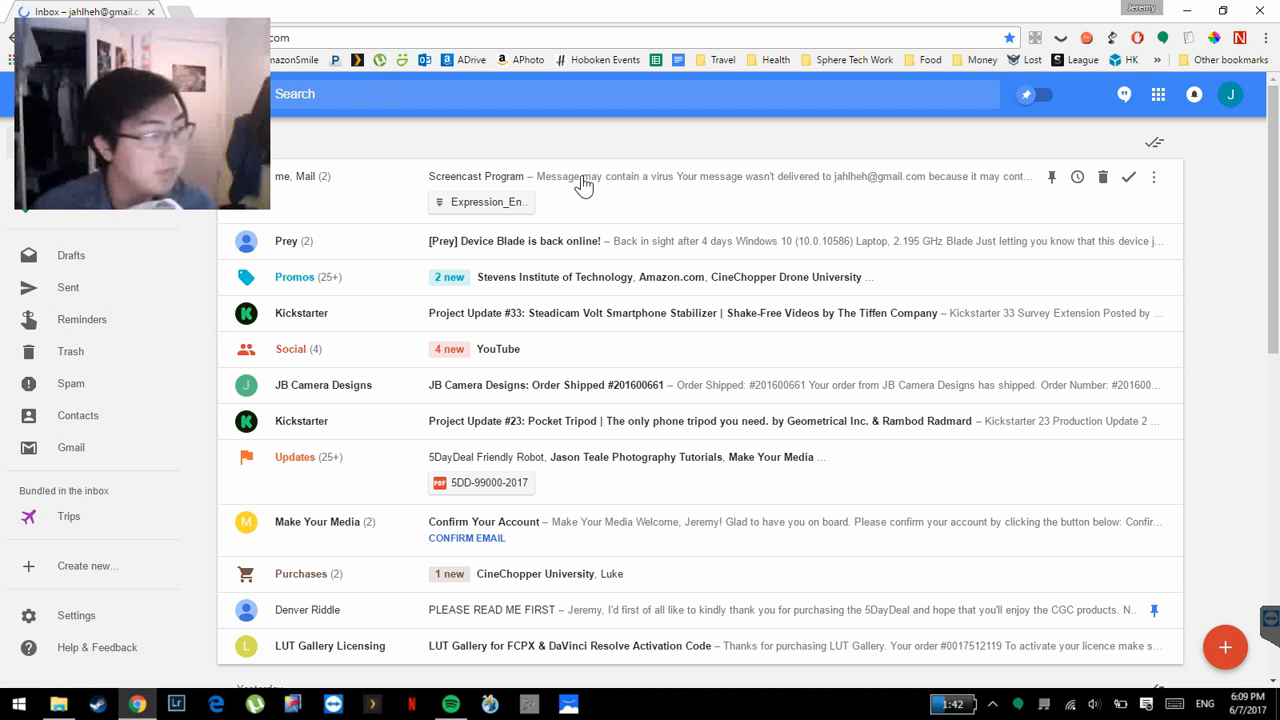
pyautogui.click(592, 178)
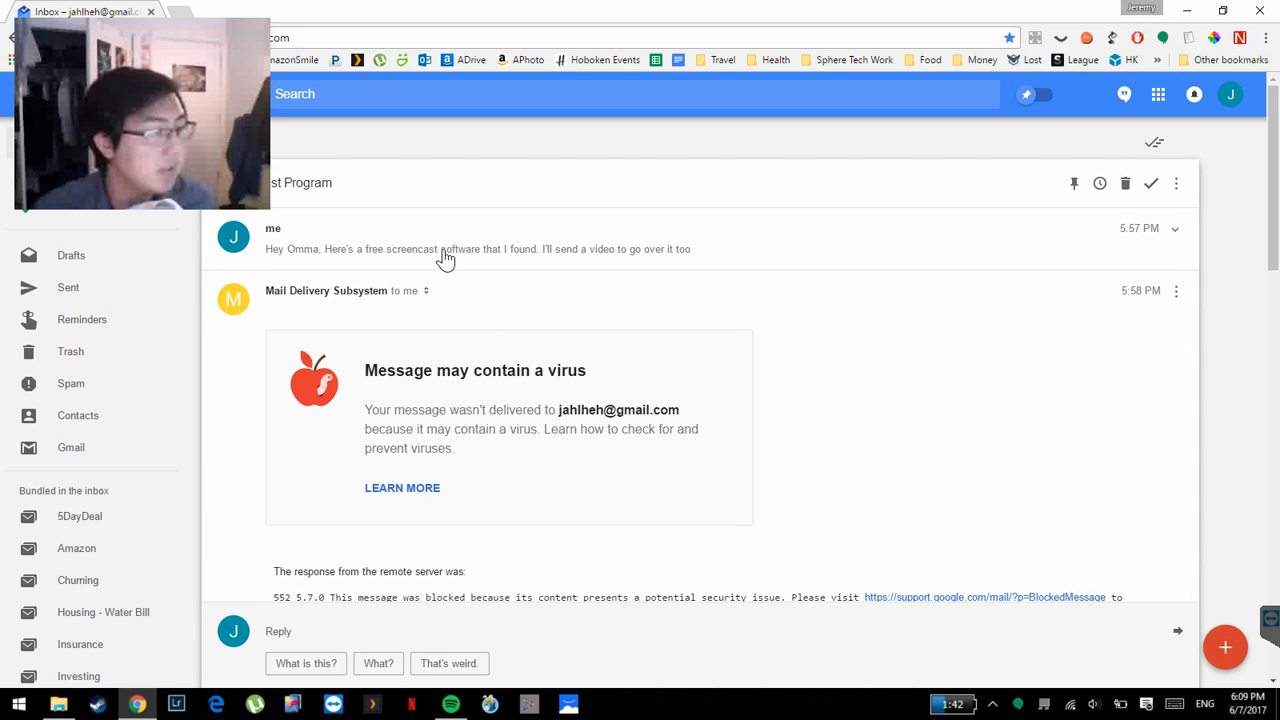
pyautogui.click(445, 258)
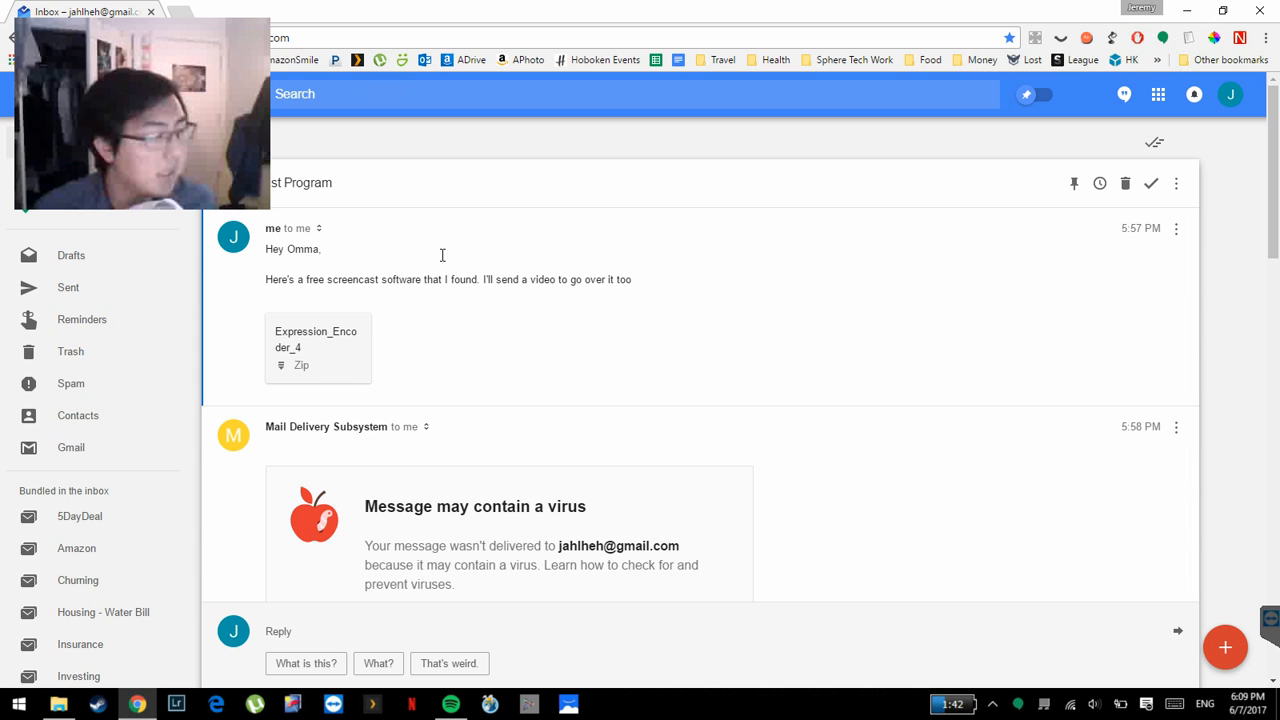
pyautogui.click(327, 369)
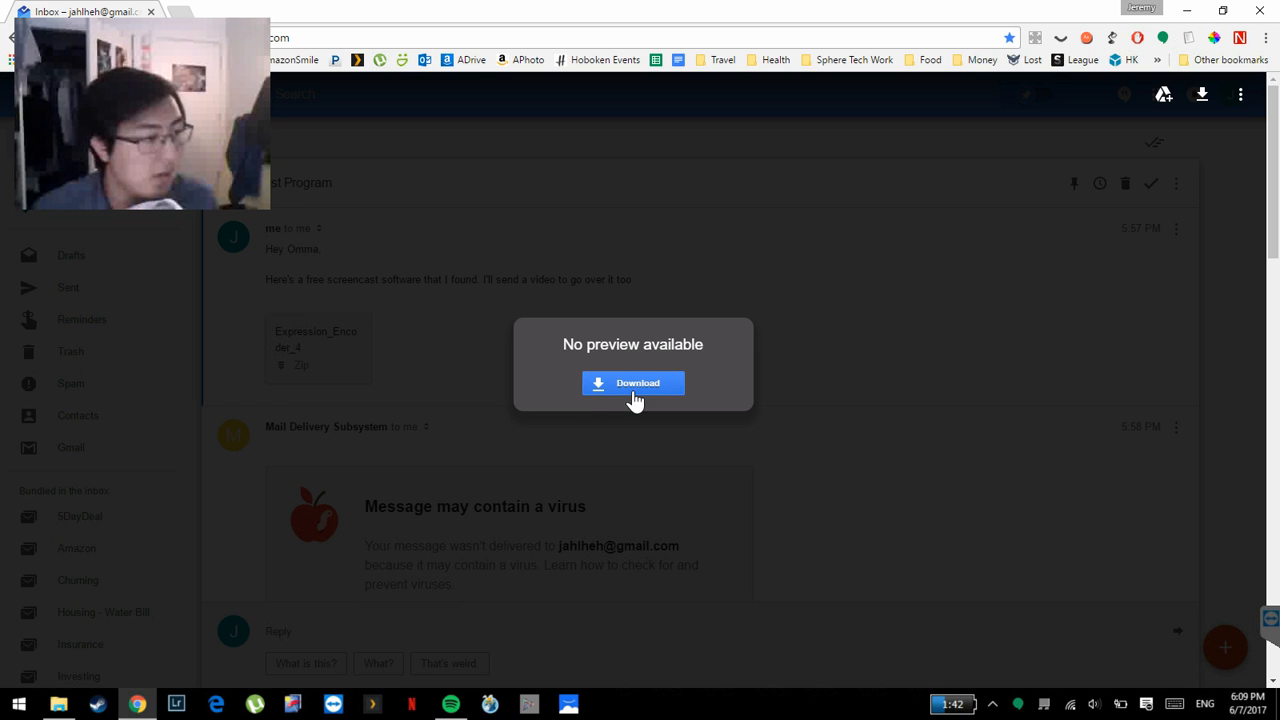
# Download the attachment and save it as Expression_Encoder_4.zip in the For Omma folder inside Downloads.
pyautogui.click(634, 396)
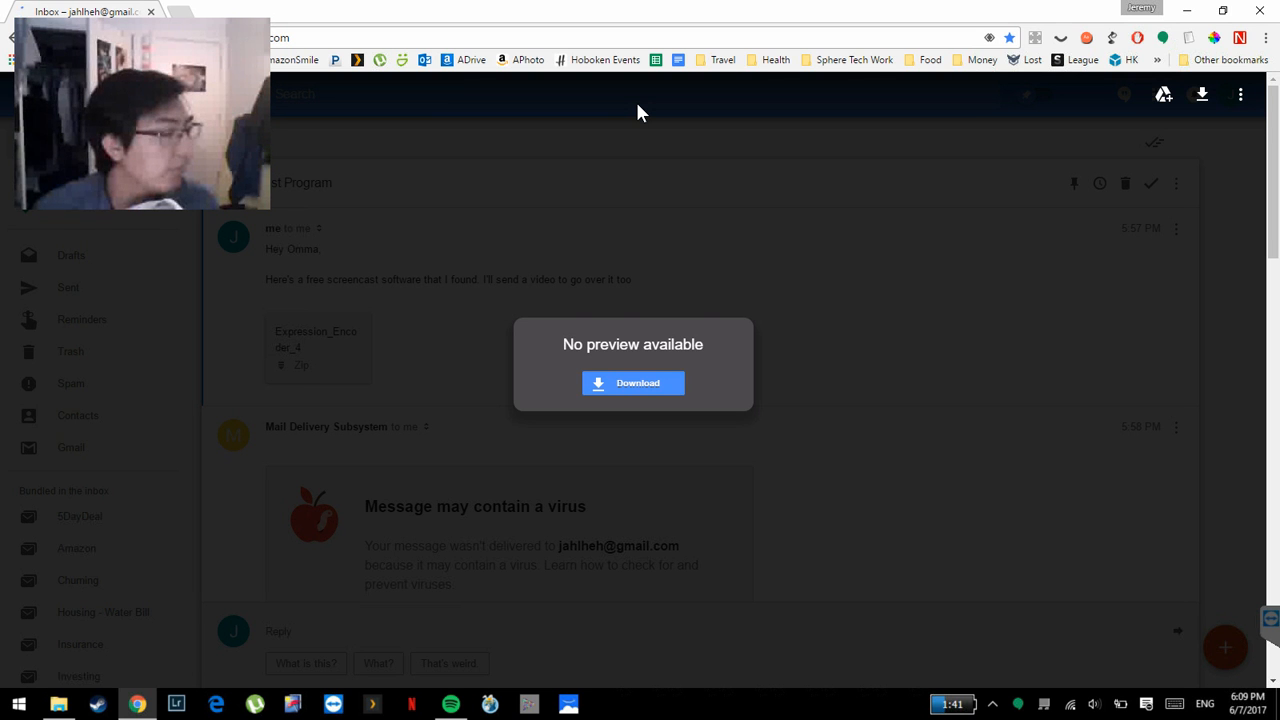
pyautogui.click(616, 381)
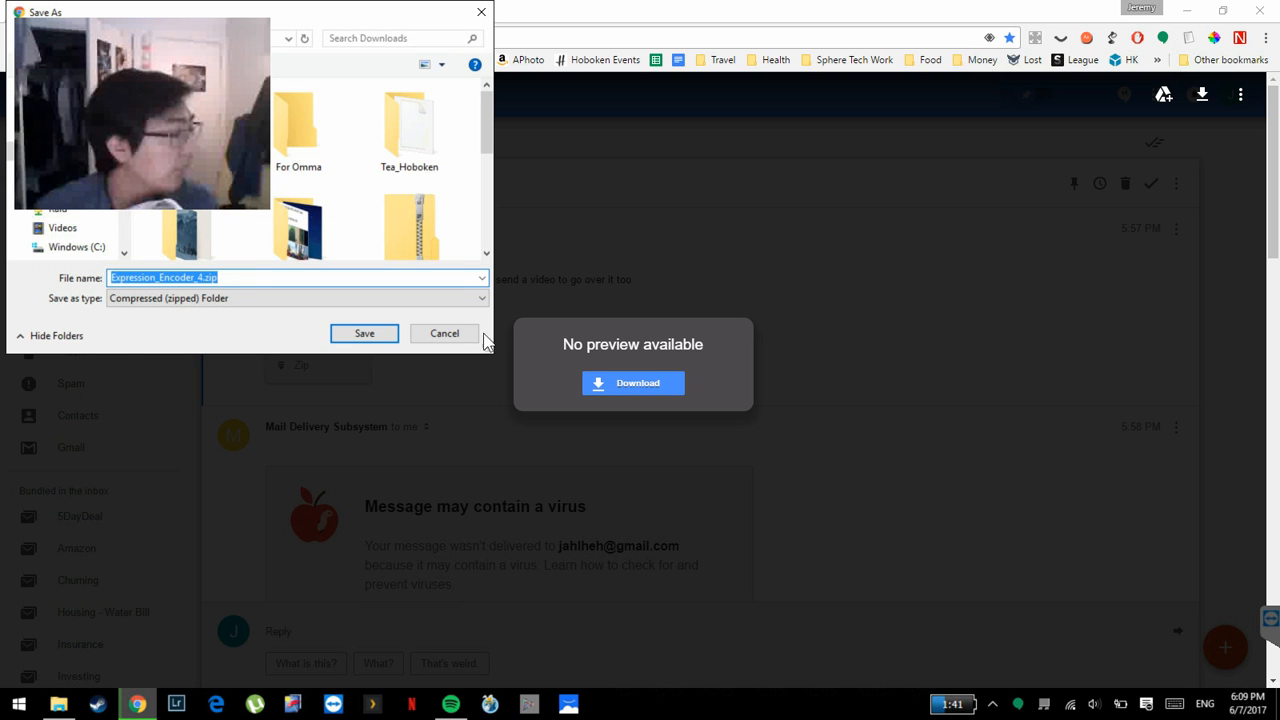
pyautogui.click(281, 130)
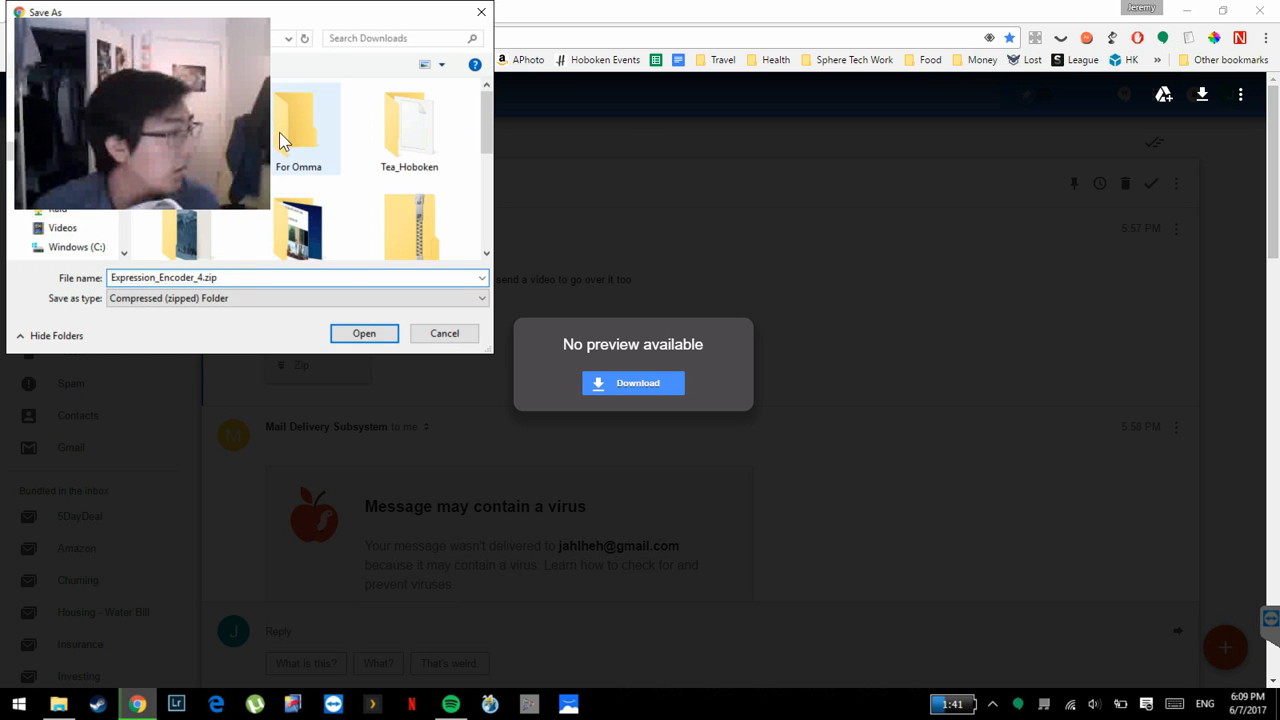
pyautogui.click(363, 334)
pyautogui.click(378, 338)
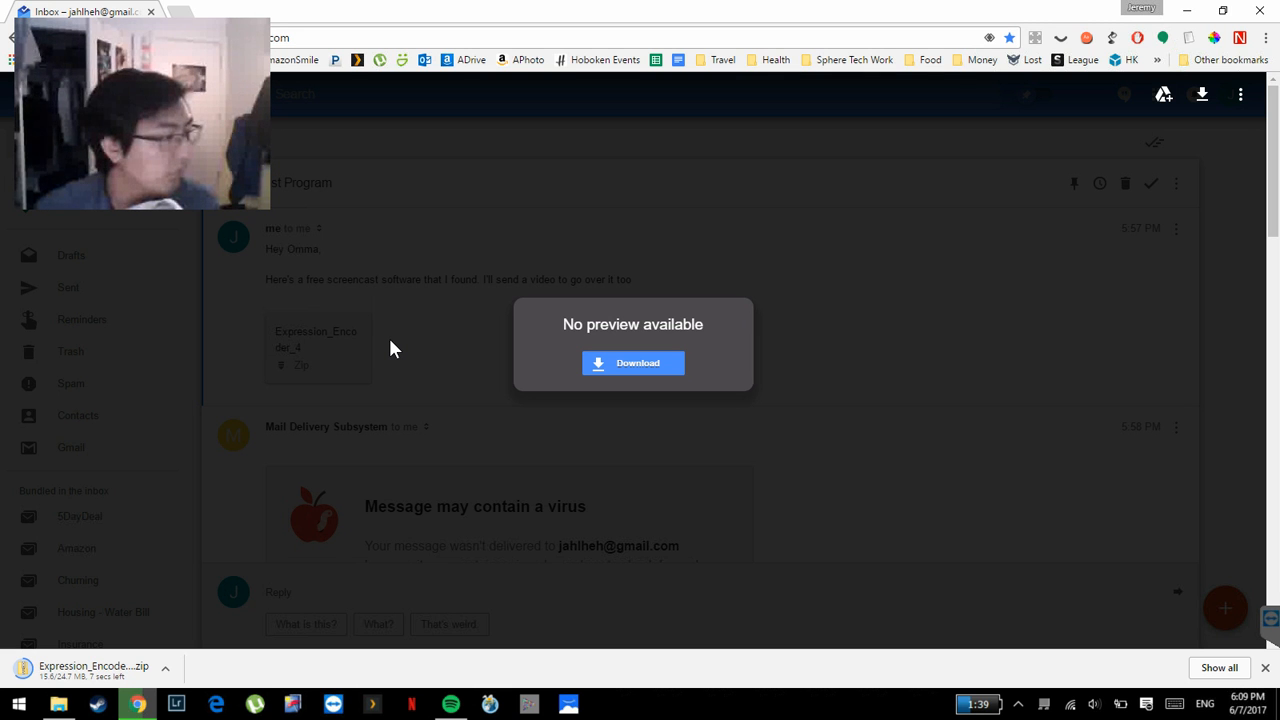
# Extract the downloaded Expression_Encoder_4.zip into an Expression_Encoder_4 folder within For Omma, showing the extracted files.
pyautogui.click(124, 677)
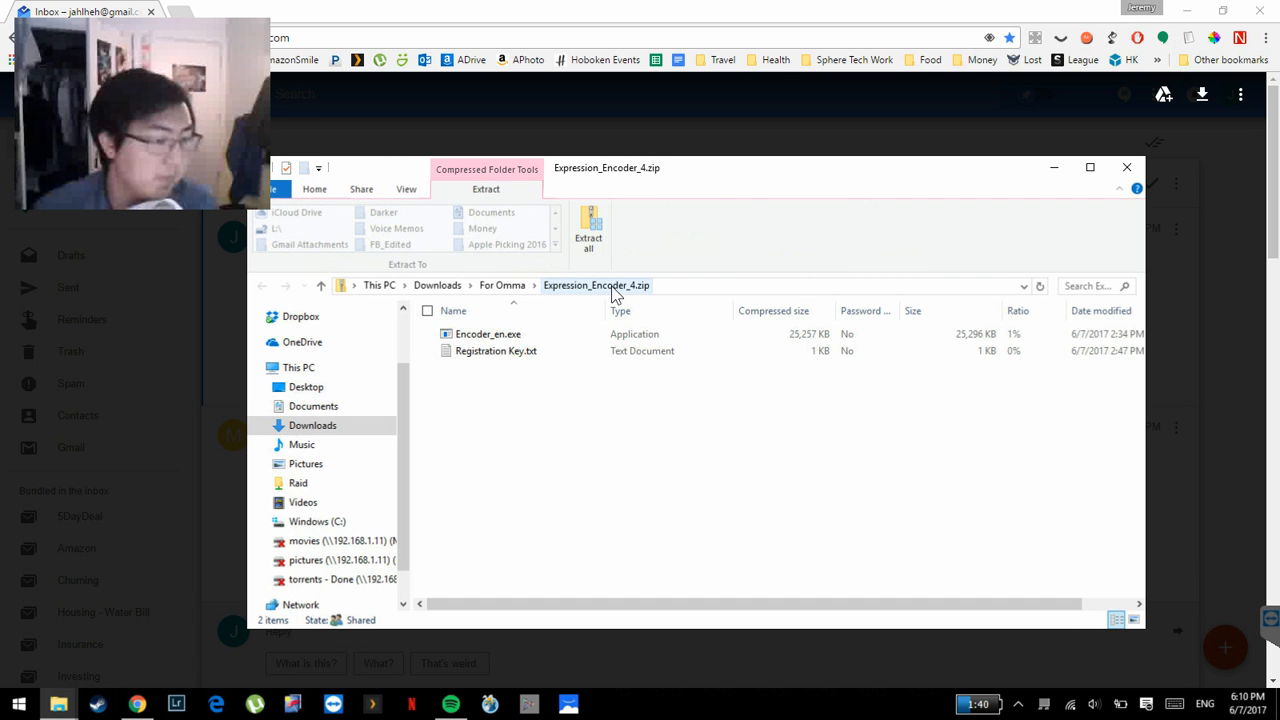
pyautogui.click(510, 286)
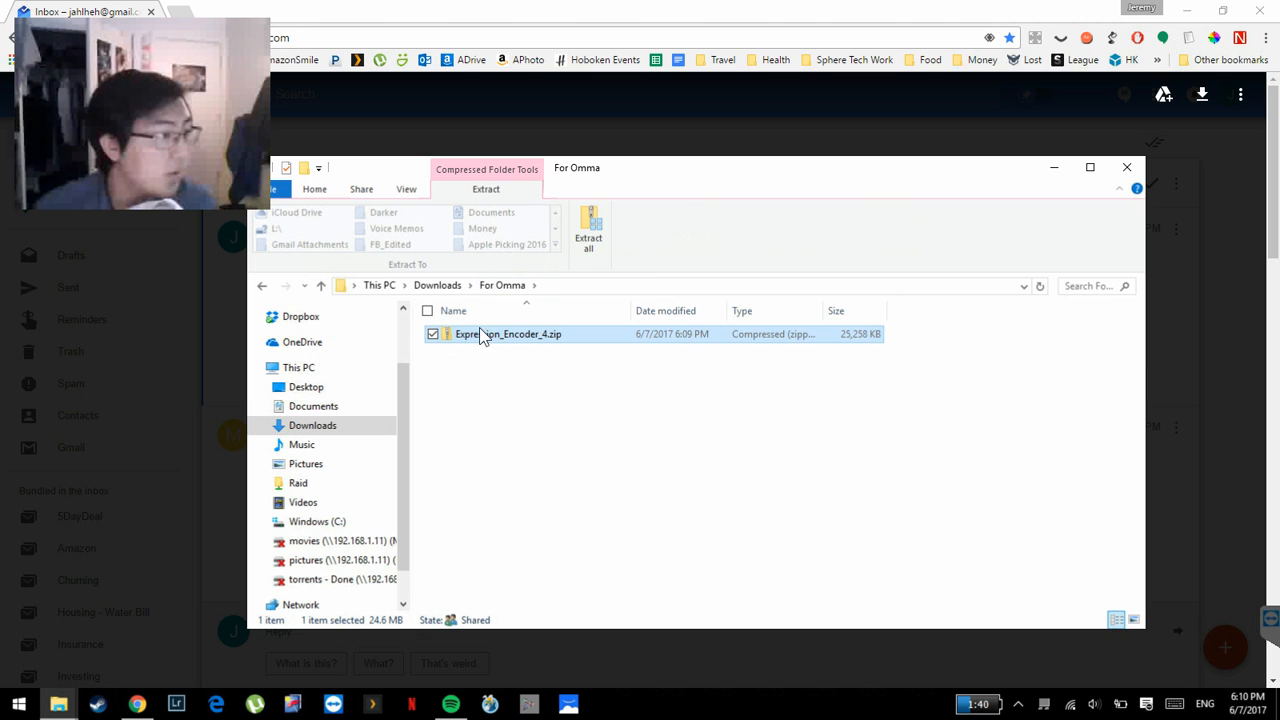
pyautogui.click(596, 230)
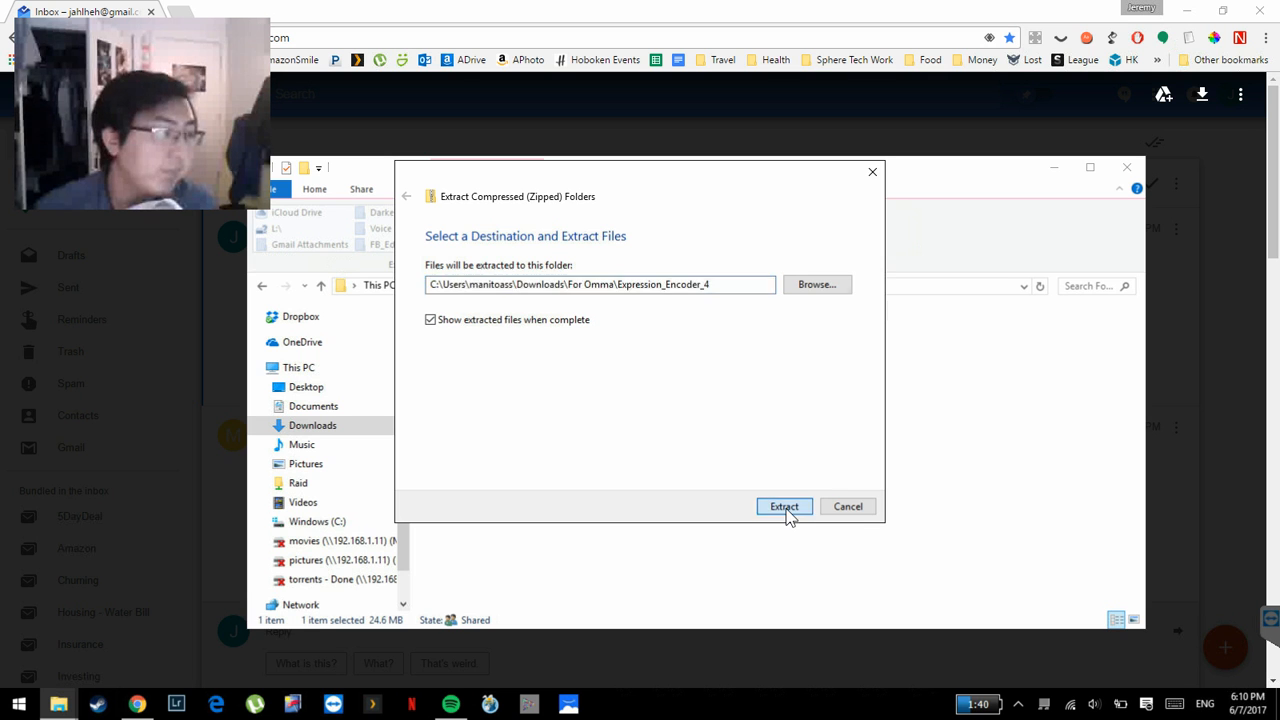
pyautogui.click(785, 507)
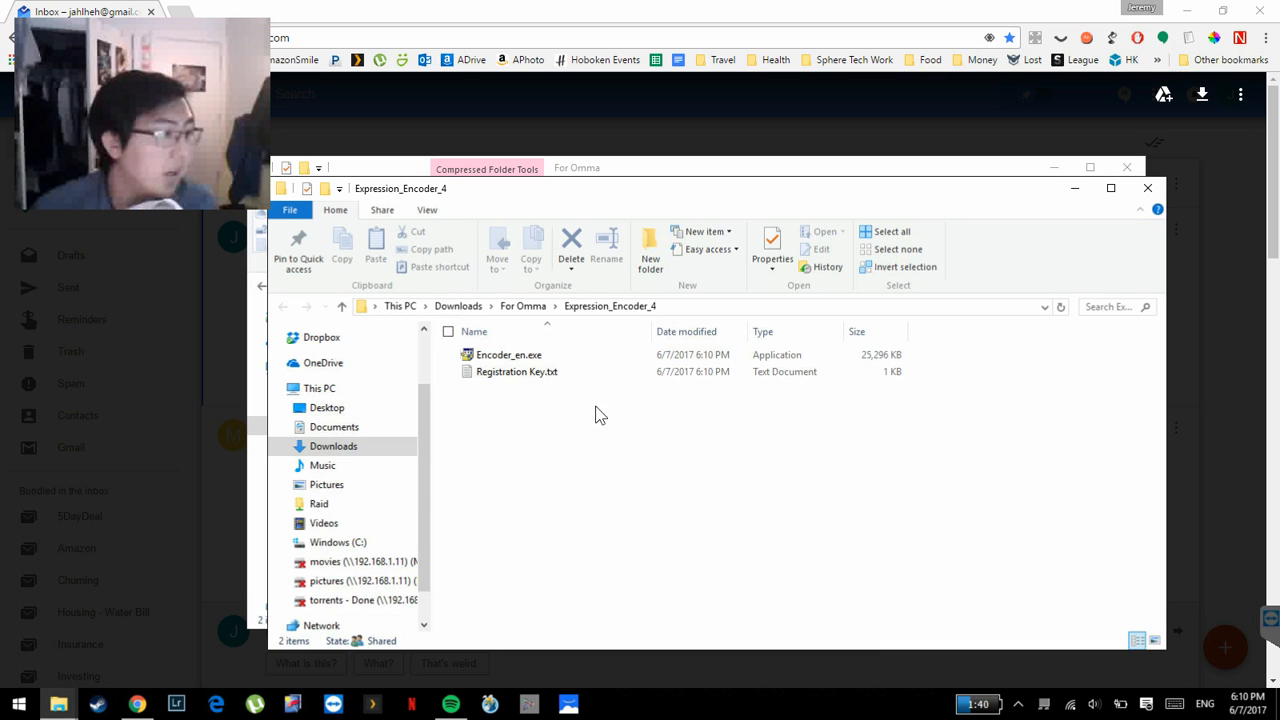
# Open the extracted Registration Key.txt file in Notepad.
pyautogui.click(530, 358)
pyautogui.click(537, 380)
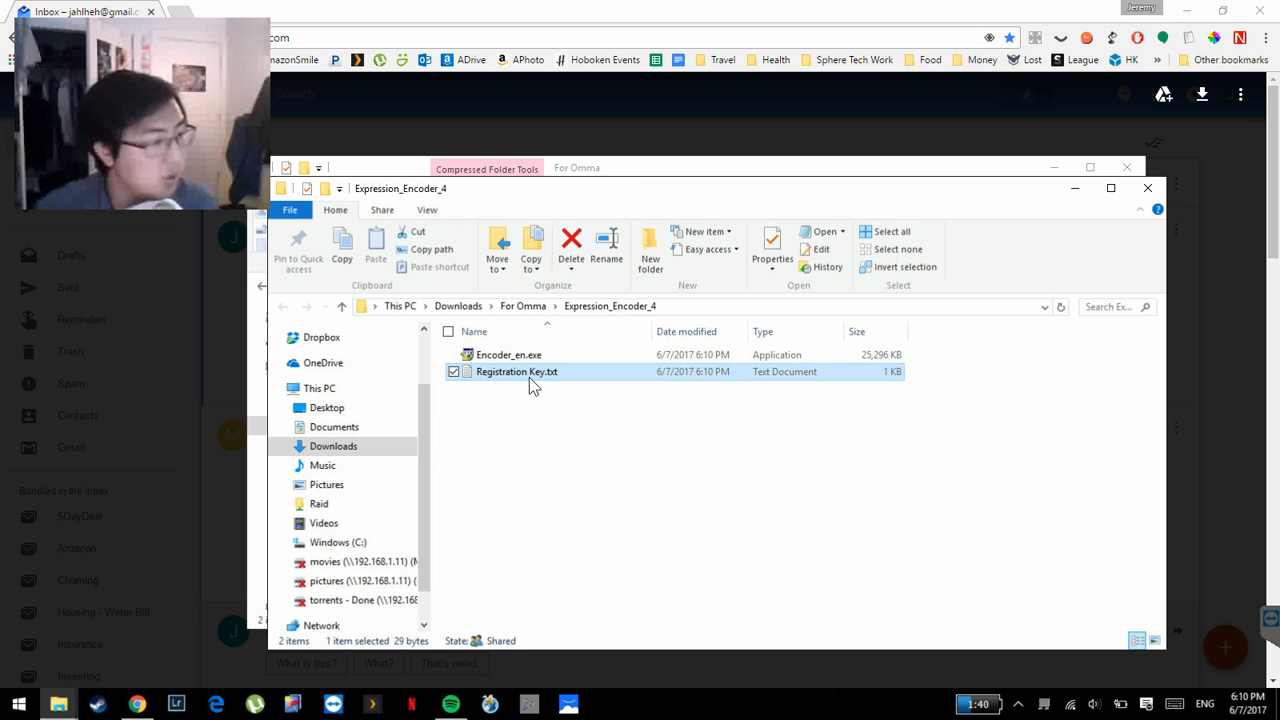
pyautogui.doubleClick(529, 377)
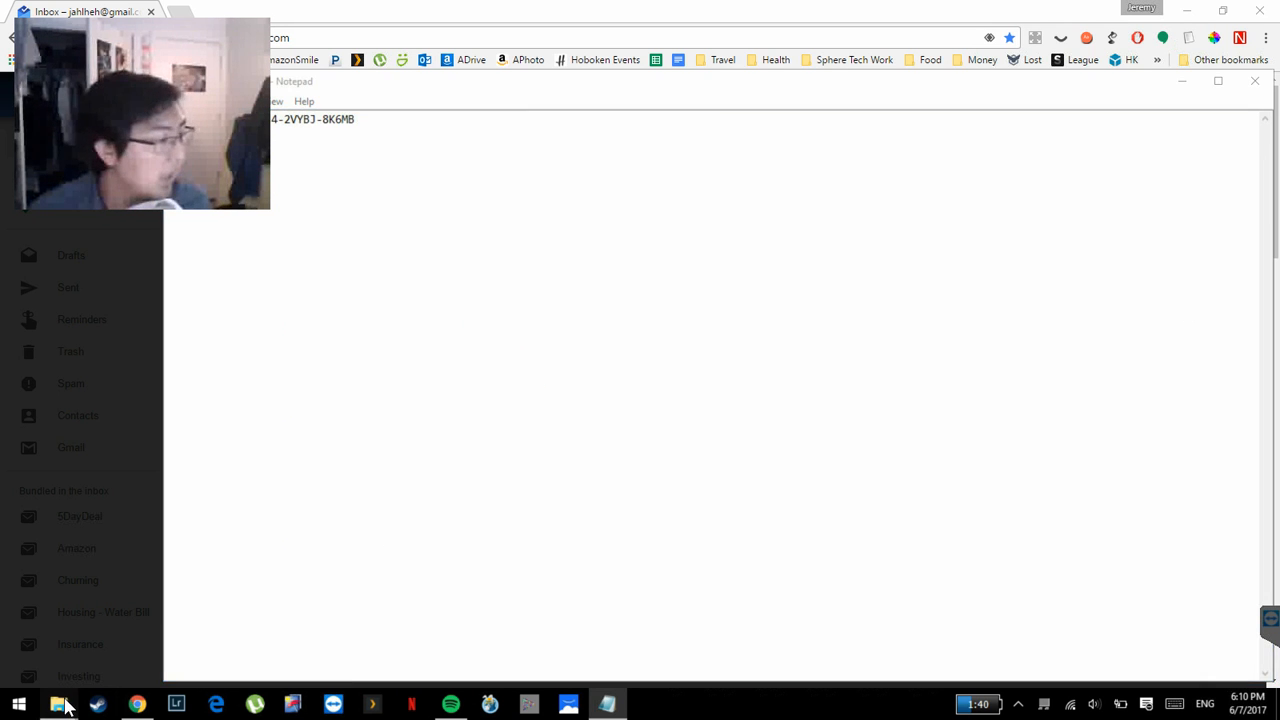
# Run the Encoder_en.exe installer from the extracted folder, allow it to make changes, and advance to the product key page.
pyautogui.moveTo(58, 704)
pyautogui.click(430, 638)
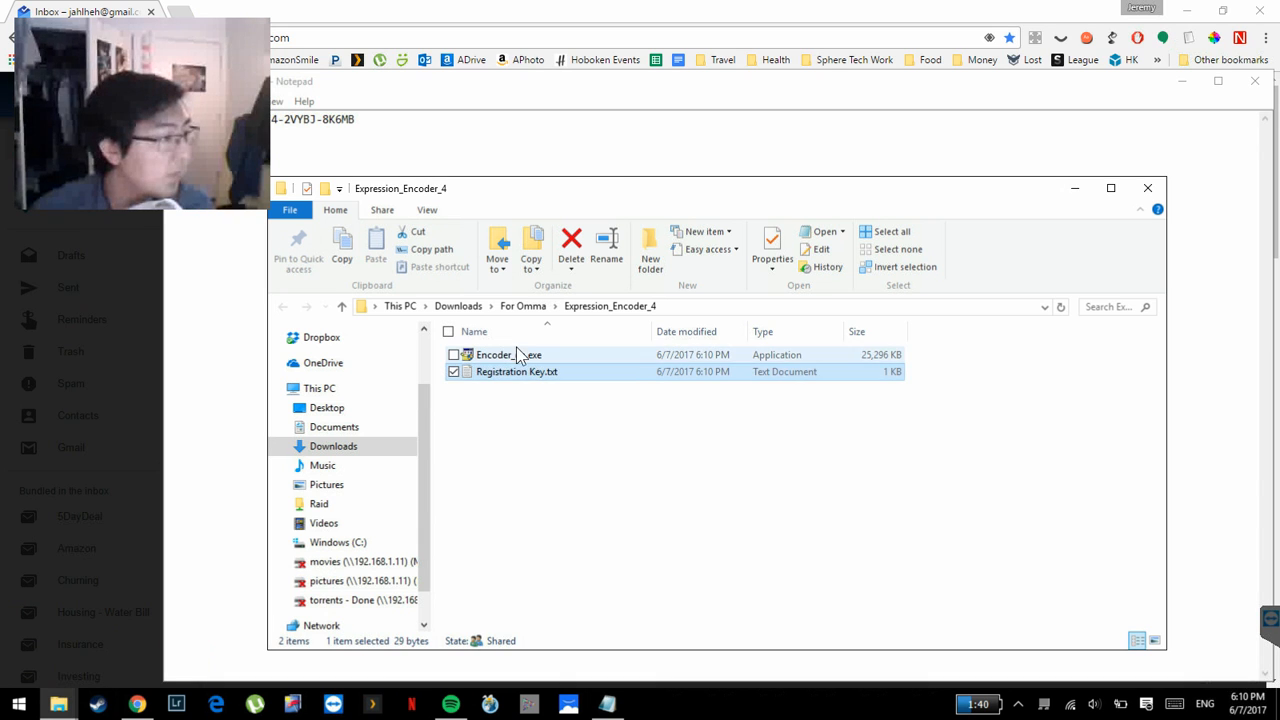
pyautogui.doubleClick(518, 362)
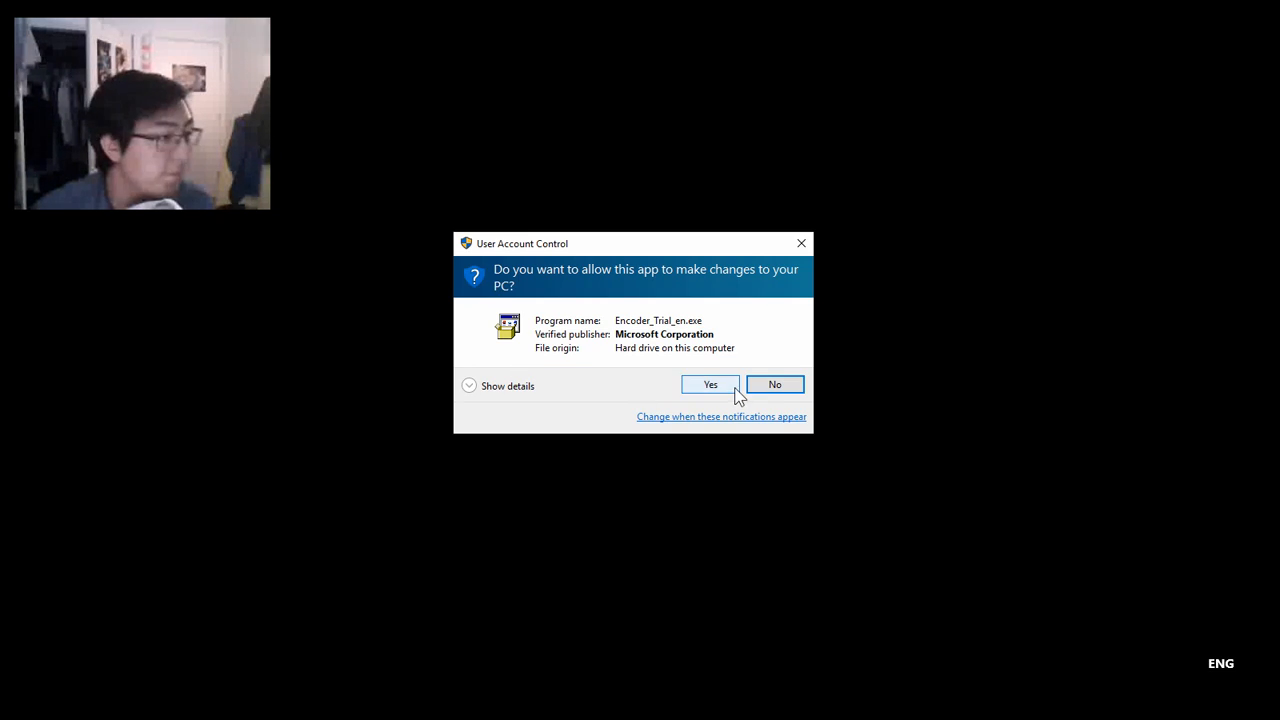
pyautogui.click(735, 388)
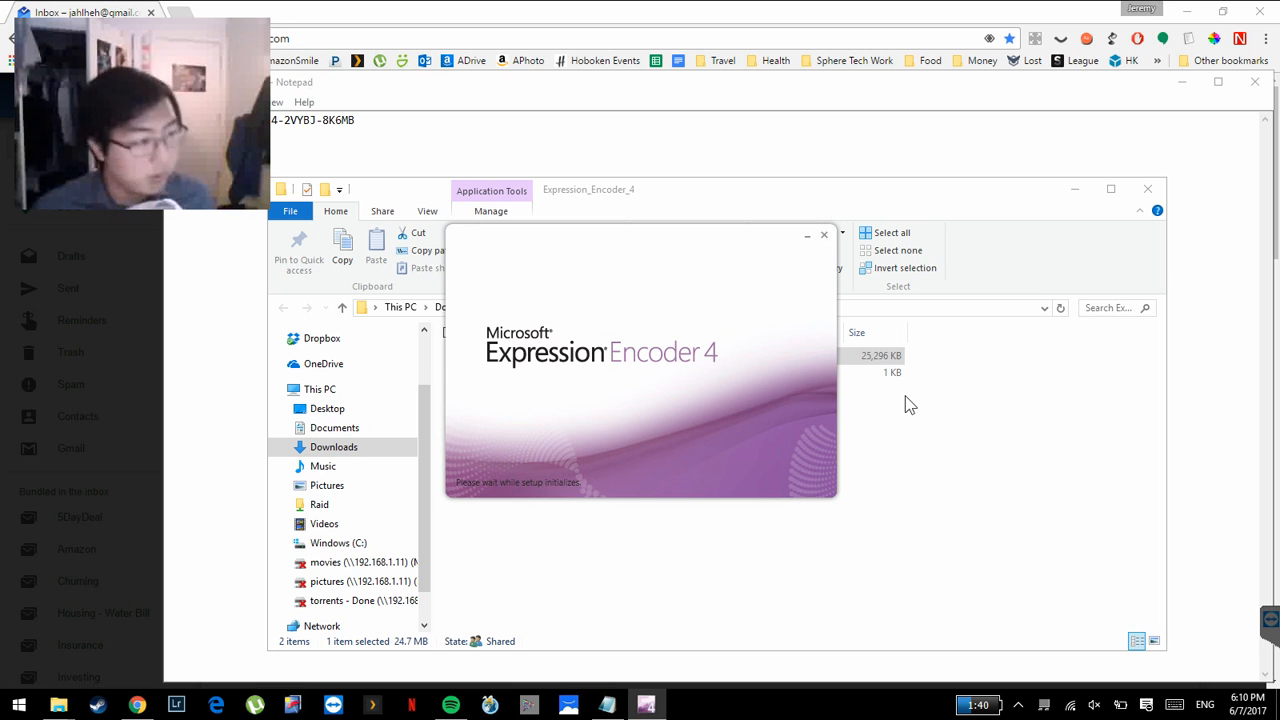
pyautogui.click(728, 482)
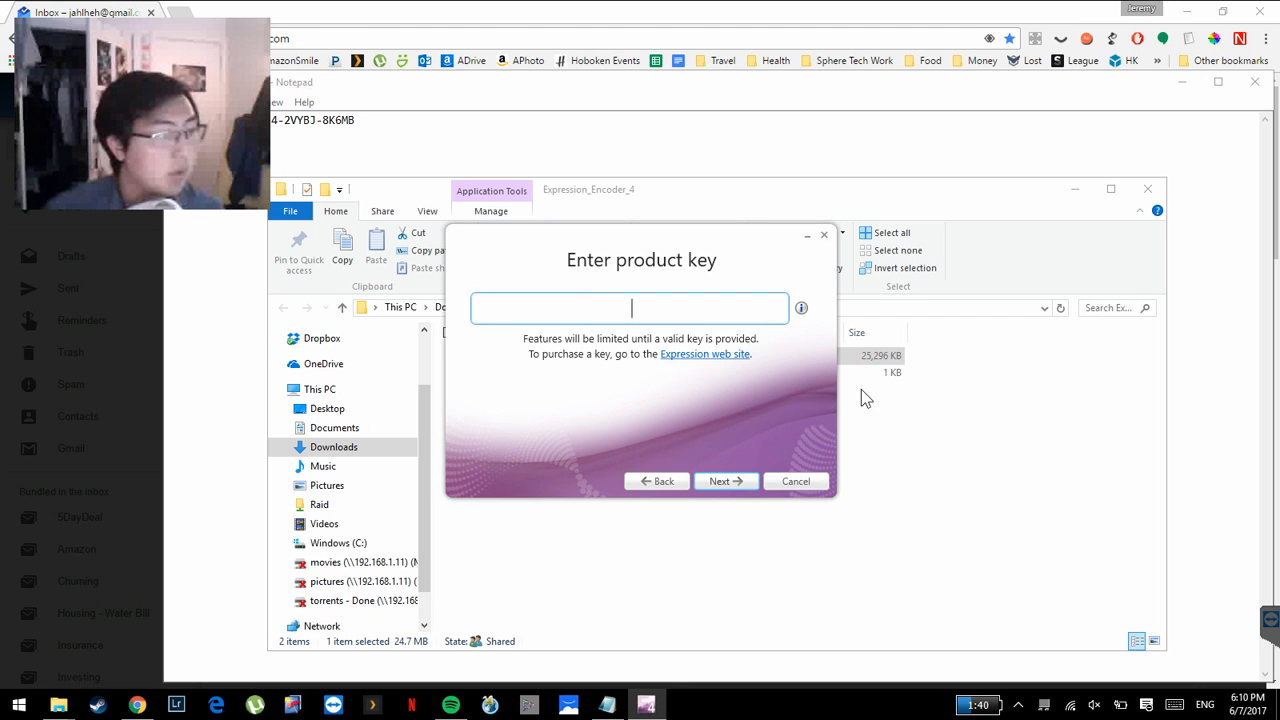
# Copy the product key from Registration Key.txt into the setup's product key field and continue.
pyautogui.click(607, 705)
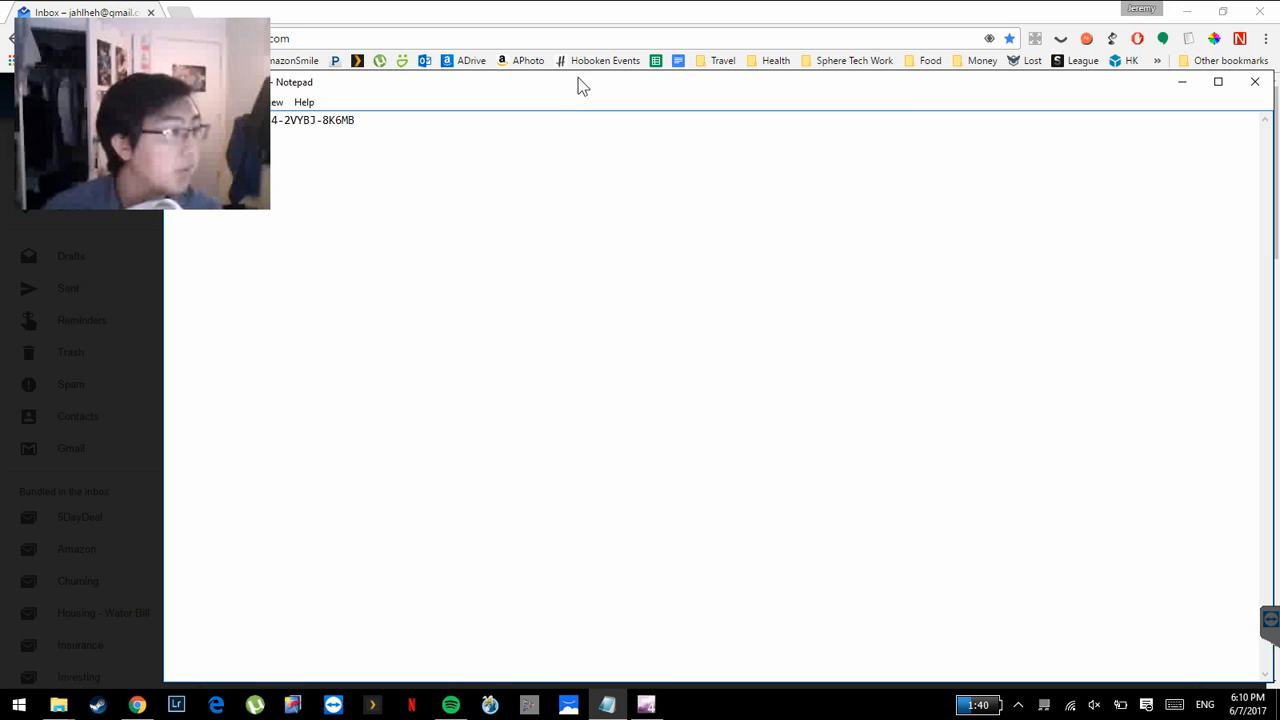
pyautogui.moveTo(164, 180); pyautogui.dragTo(879, 227)
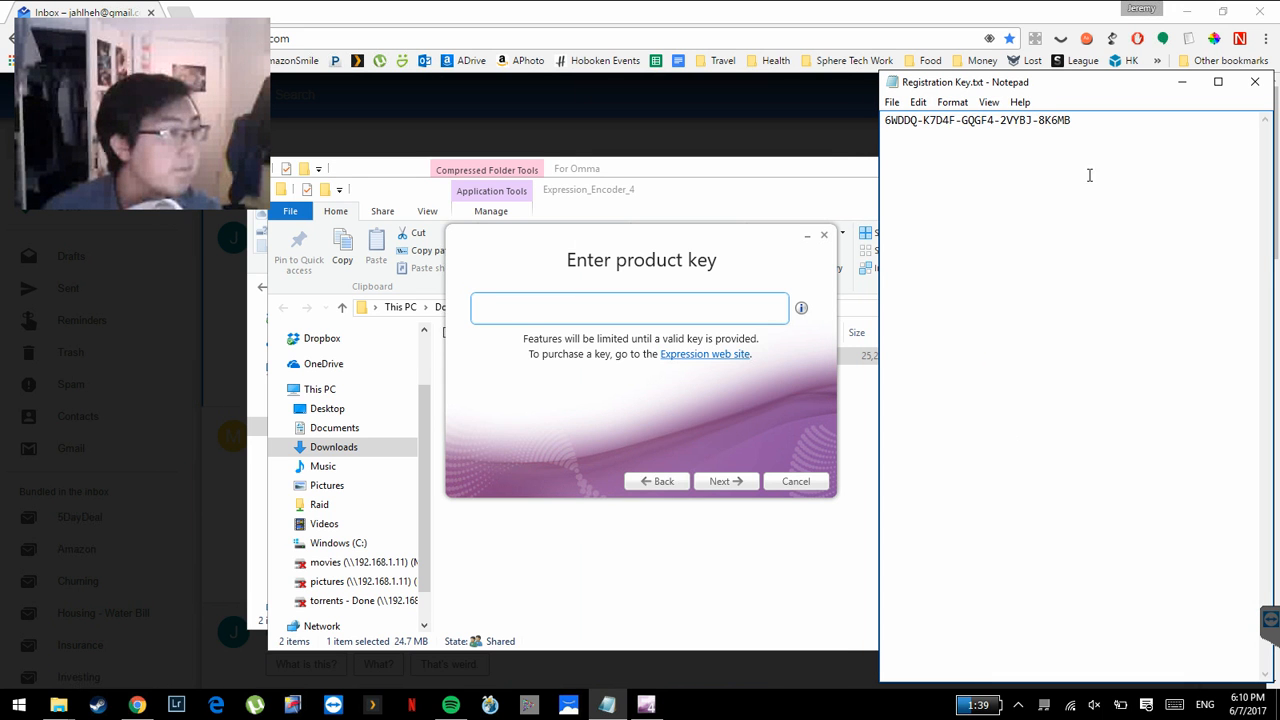
pyautogui.hotkey('ctrl', 'a')
pyautogui.hotkey('ctrl', 'c')
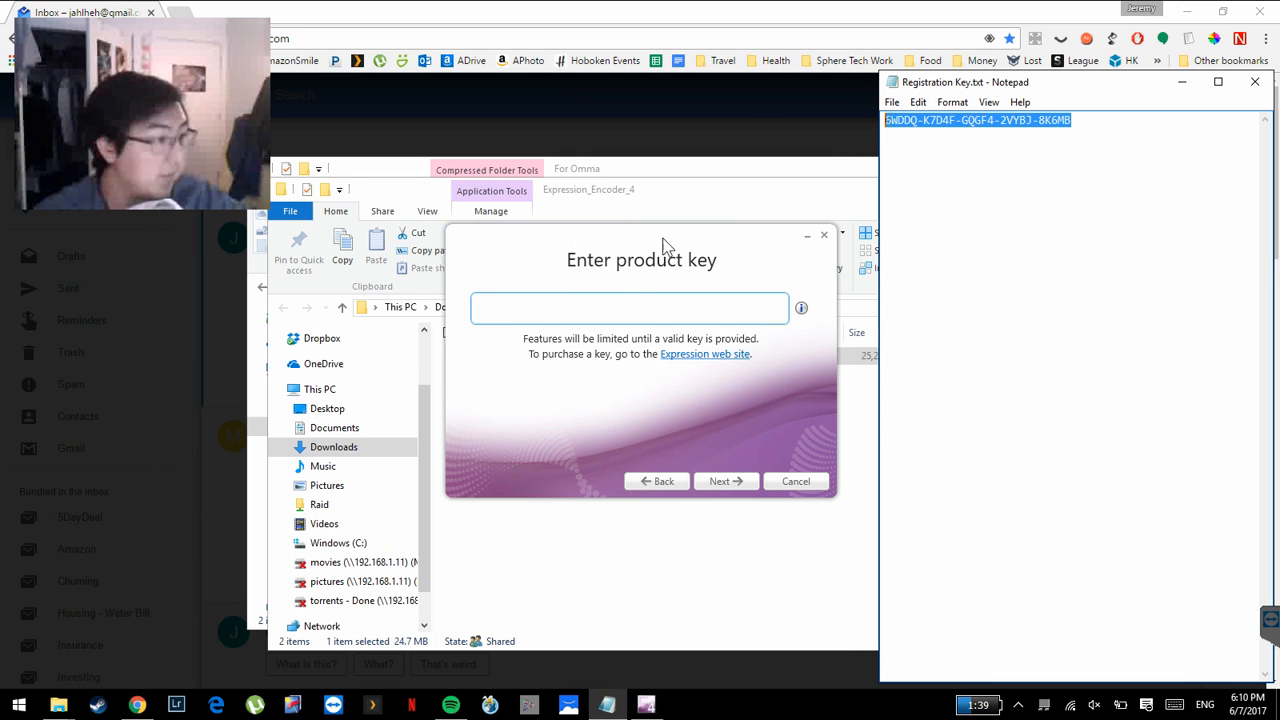
pyautogui.click(623, 300)
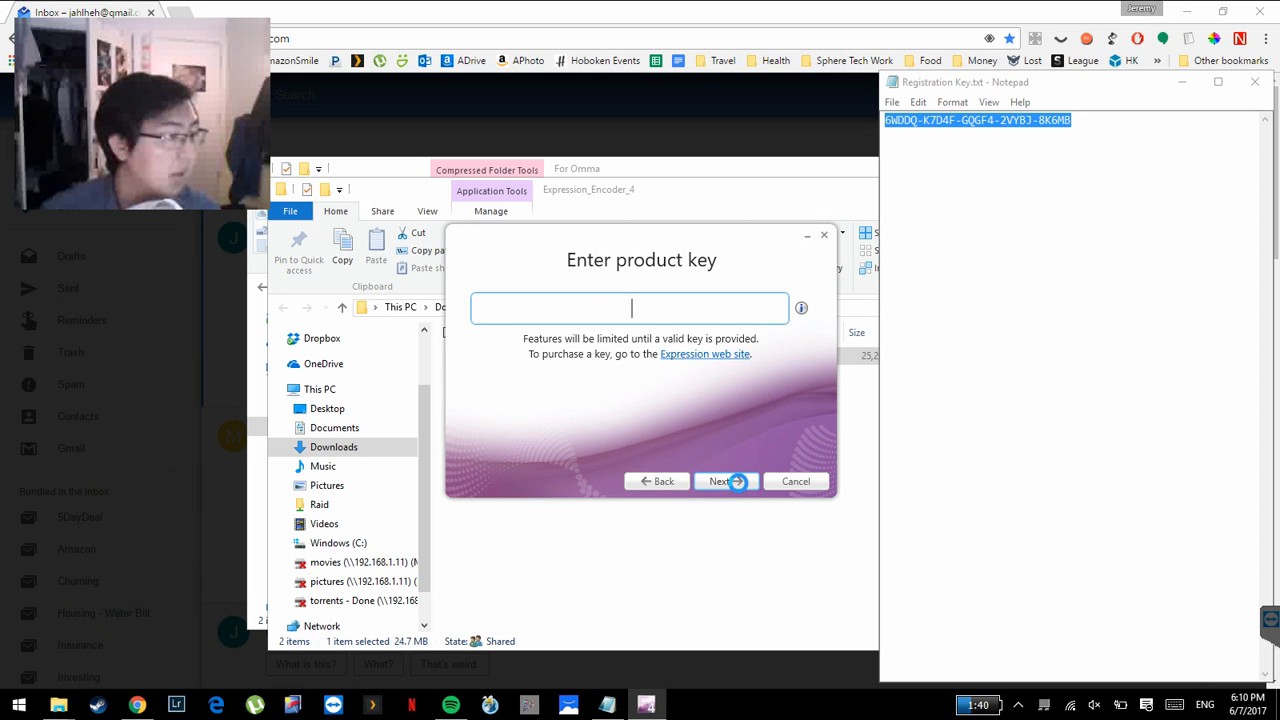
pyautogui.hotkey('ctrl', 'v')
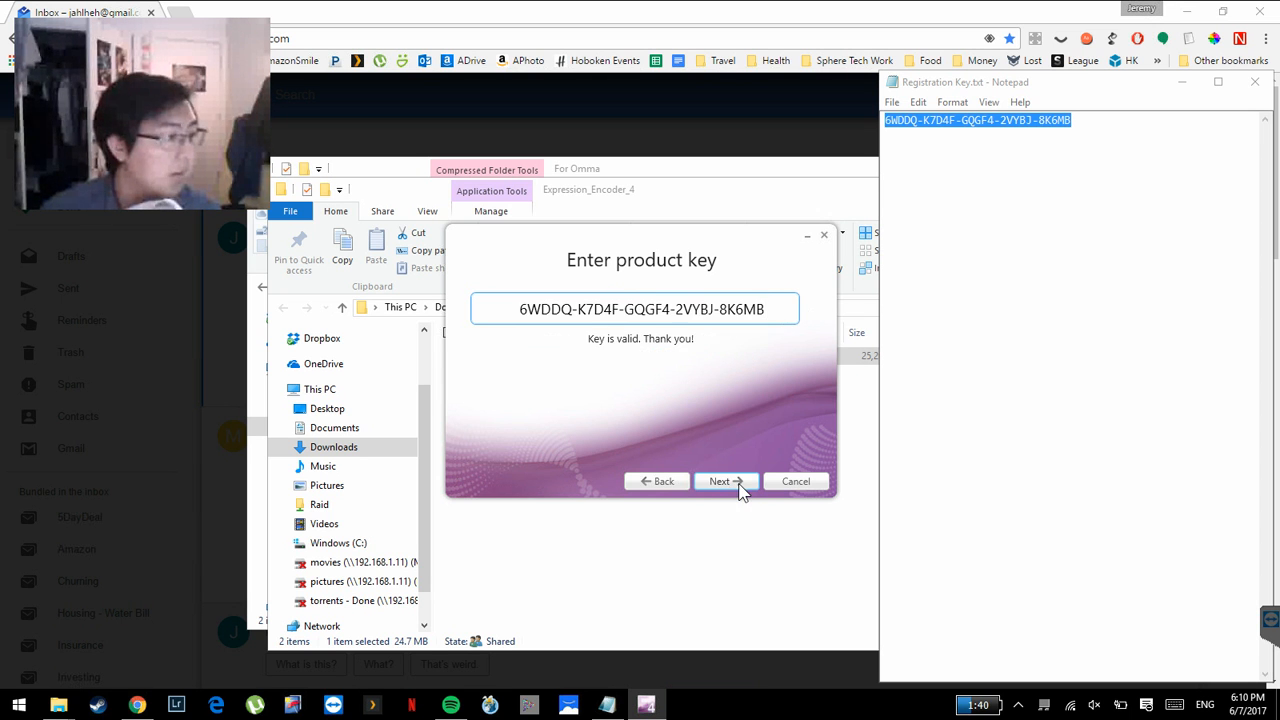
pyautogui.click(722, 482)
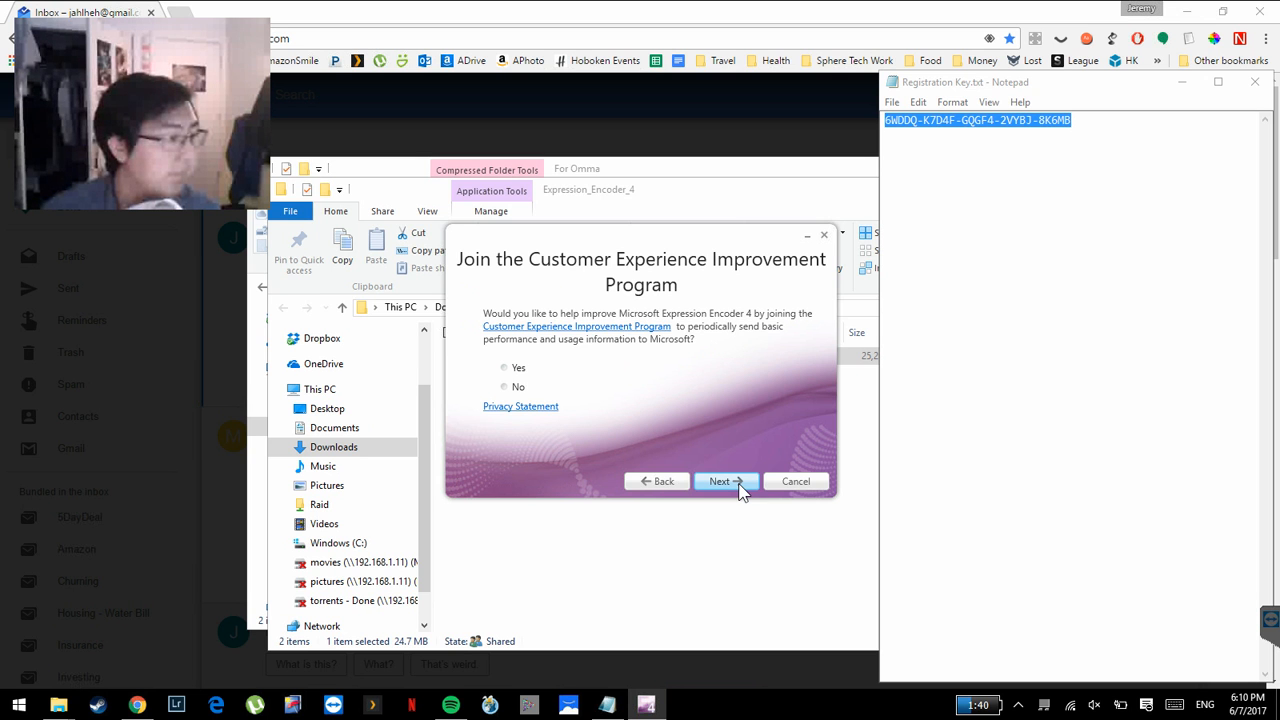
# Decline the Customer Experience Improvement Program, install Expression Encoder 4 and finish the setup.
pyautogui.click(508, 392)
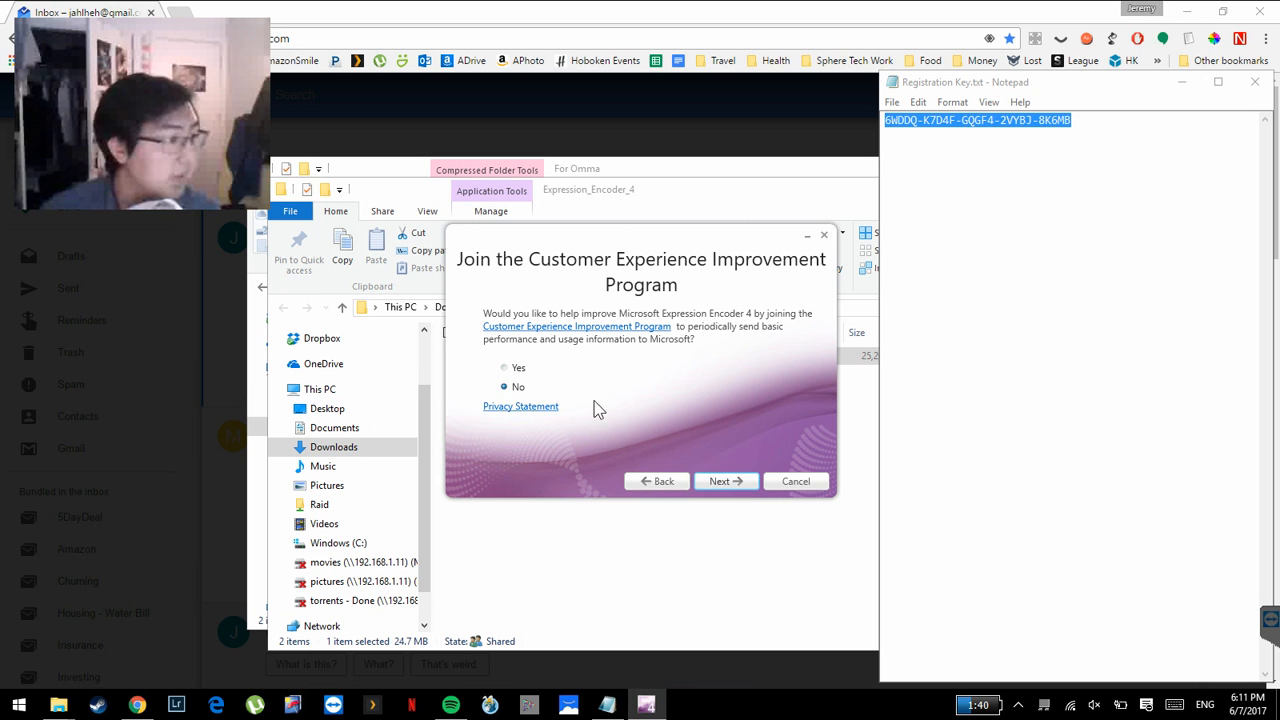
pyautogui.click(724, 481)
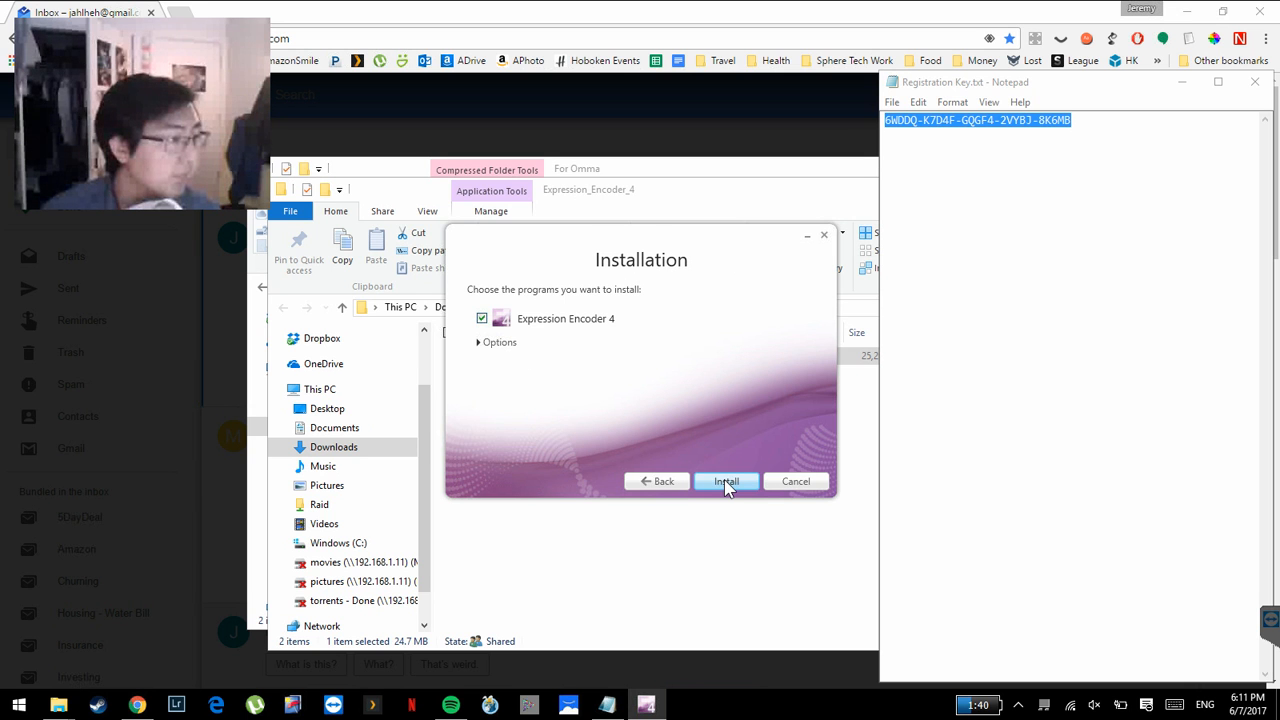
pyautogui.click(722, 483)
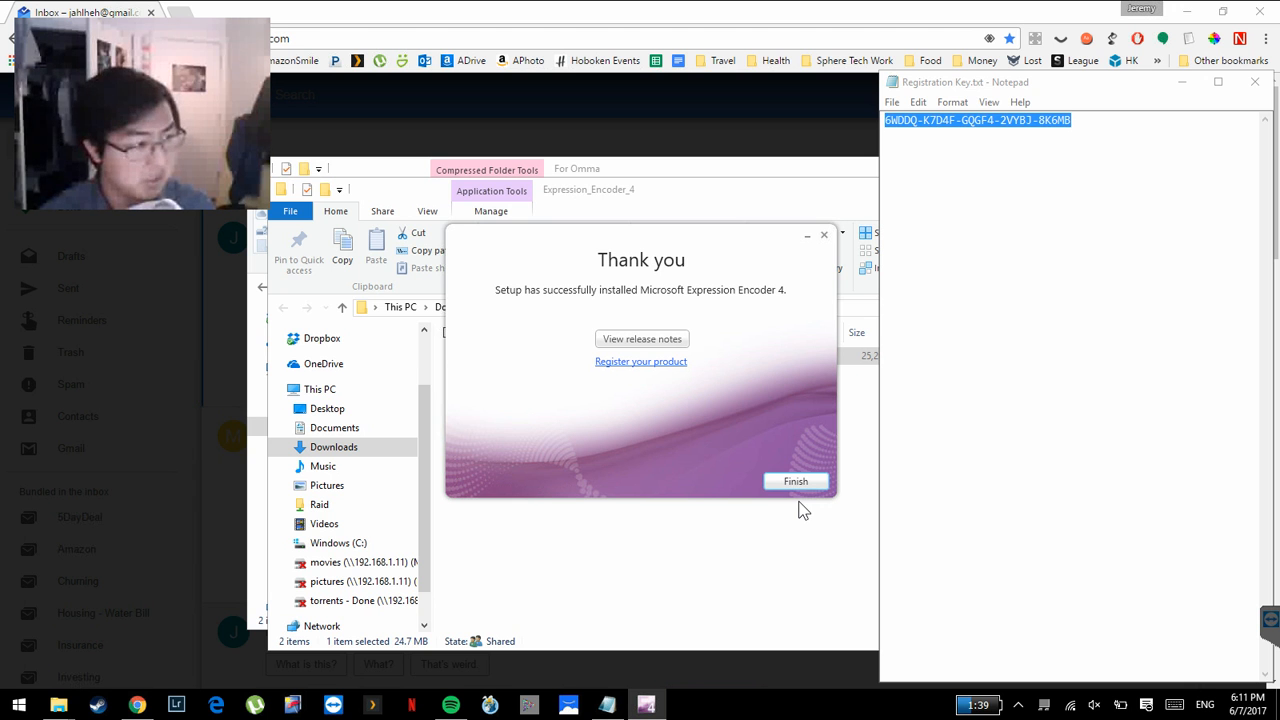
pyautogui.click(795, 483)
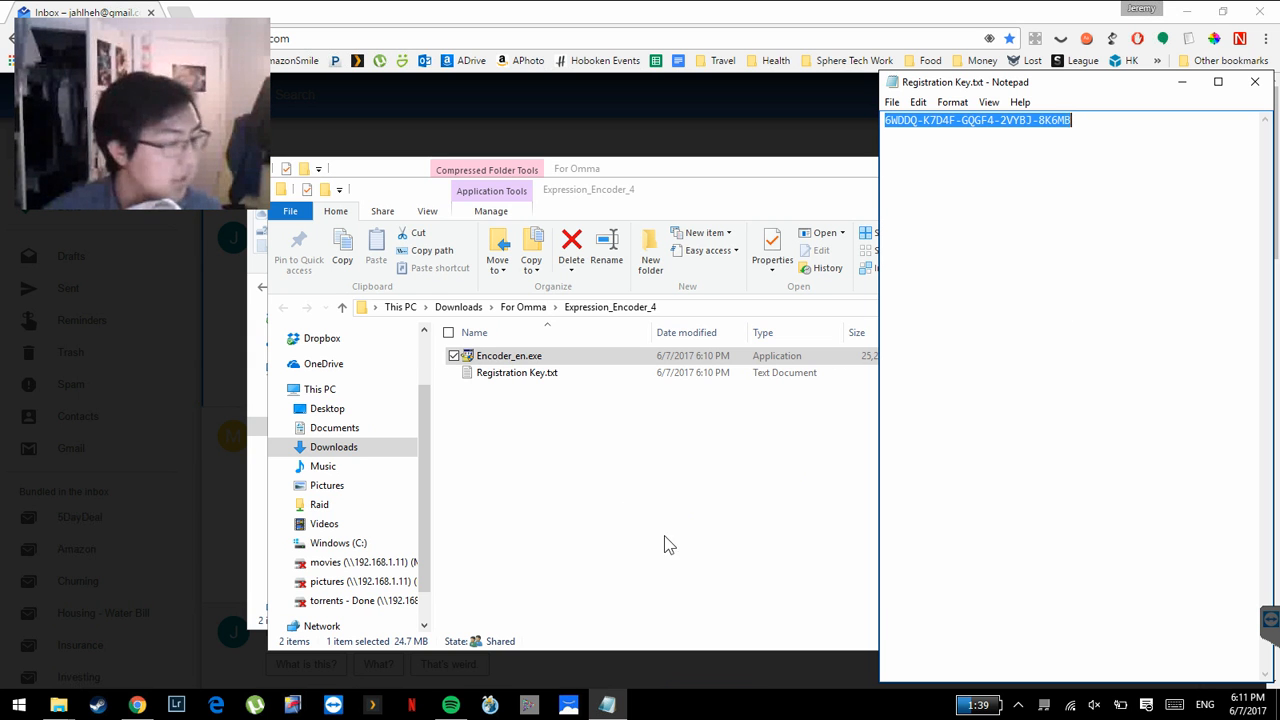
# Search the installed apps for "encoder" and launch Microsoft Expression Encoder 4 Screen Capture.
pyautogui.click(18, 705)
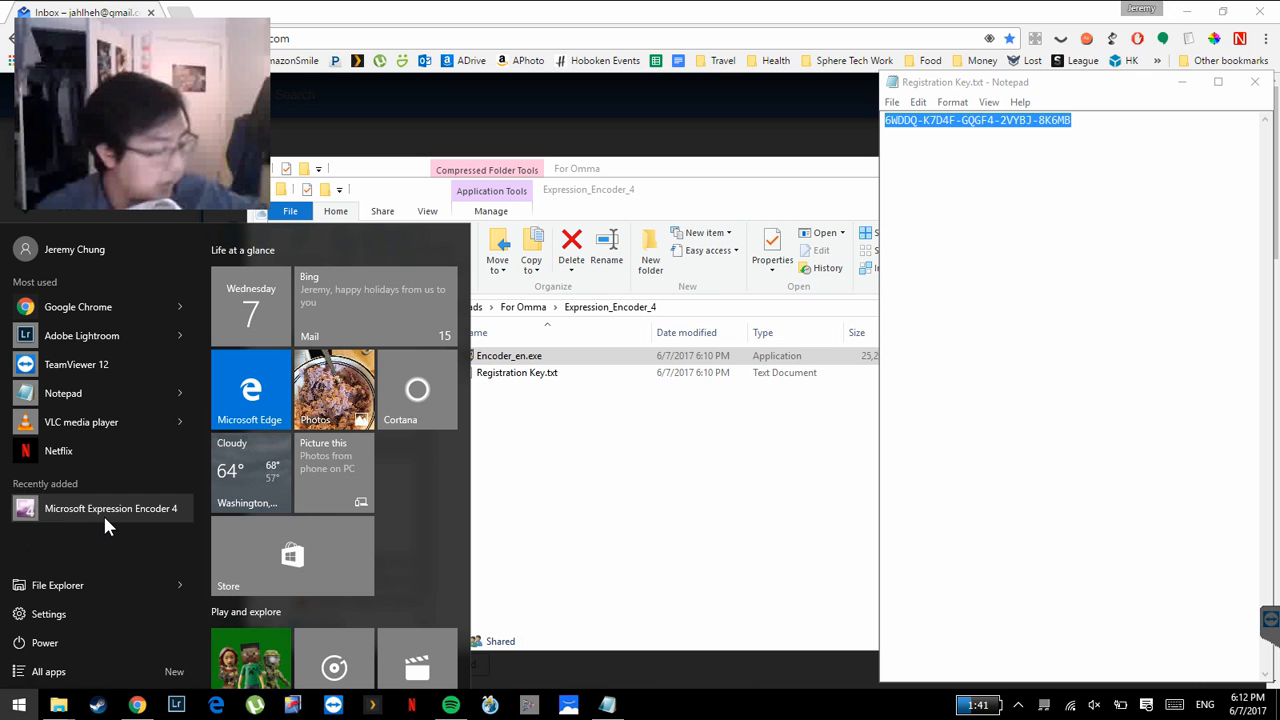
pyautogui.write('mic')
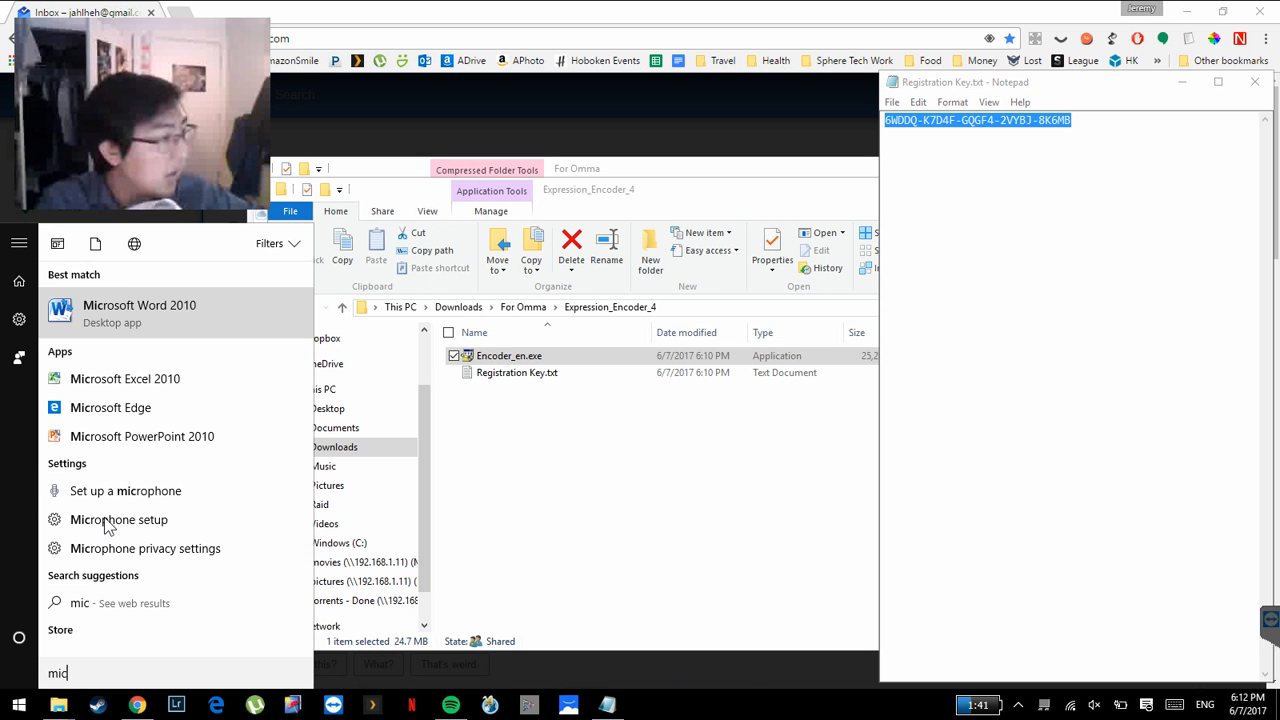
pyautogui.press('BackSpace')
pyautogui.press('BackSpace')
pyautogui.write('enc')
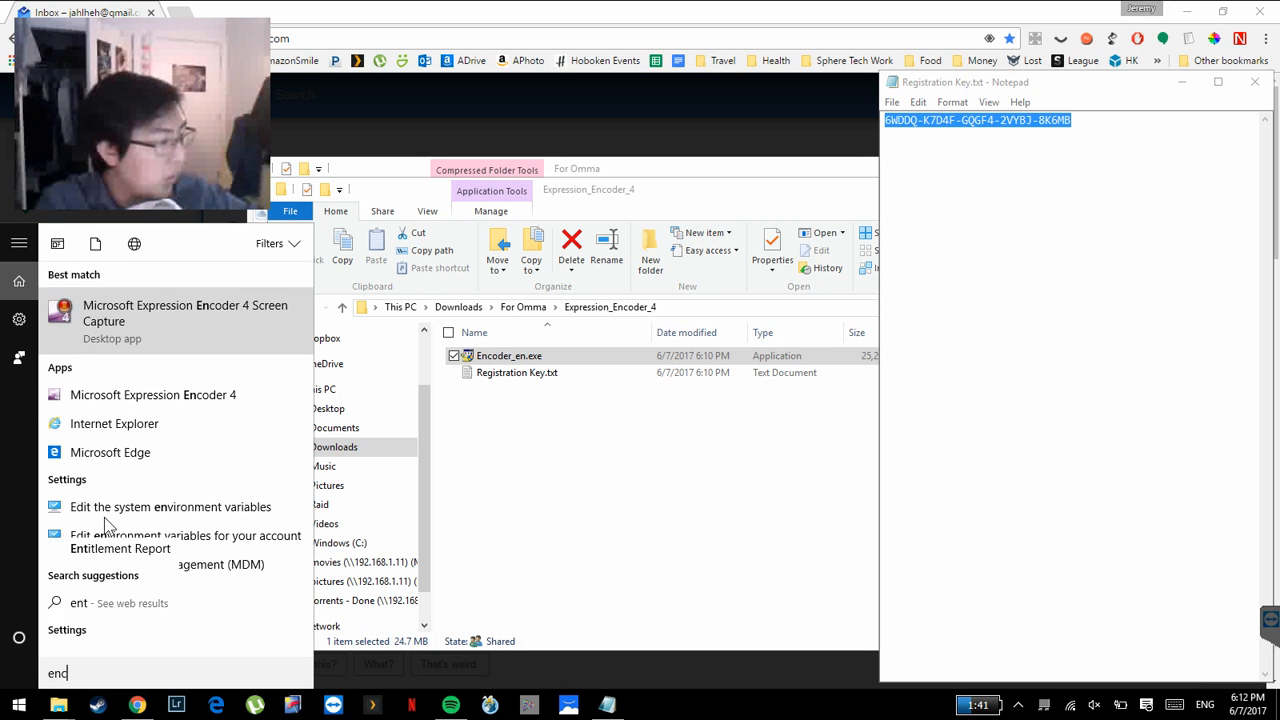
pyautogui.write('oder')
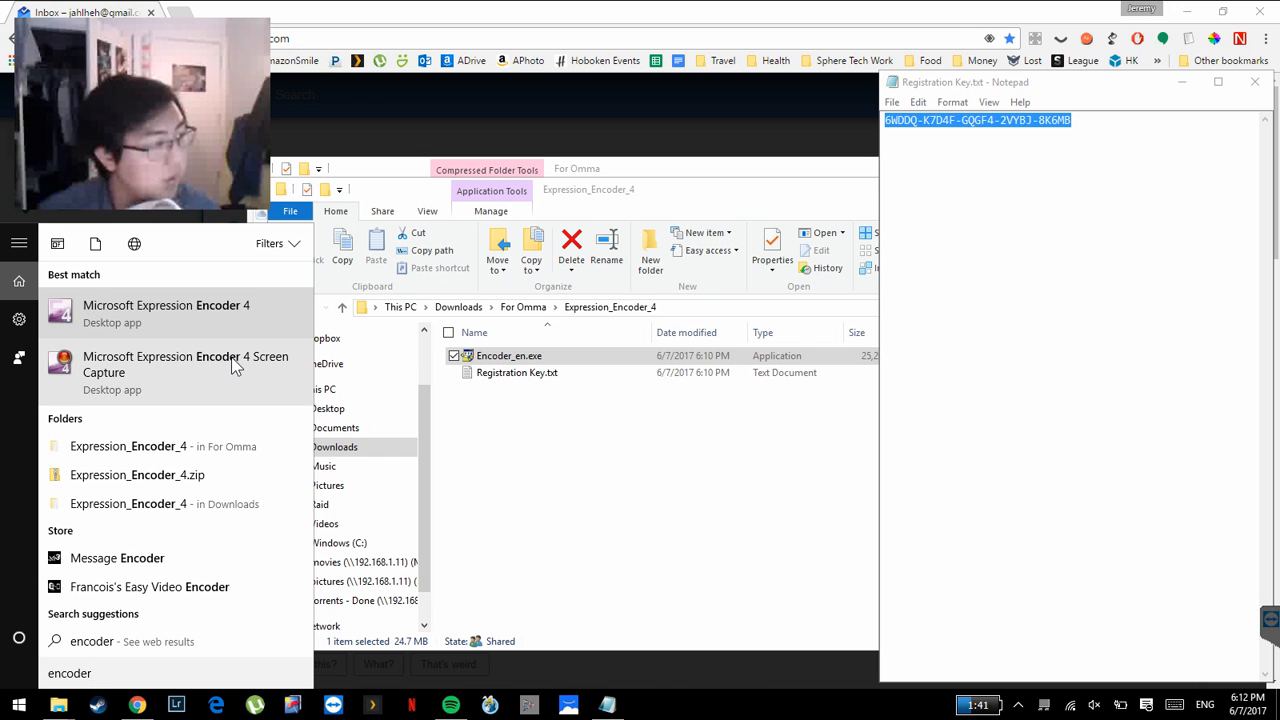
pyautogui.click(118, 372)
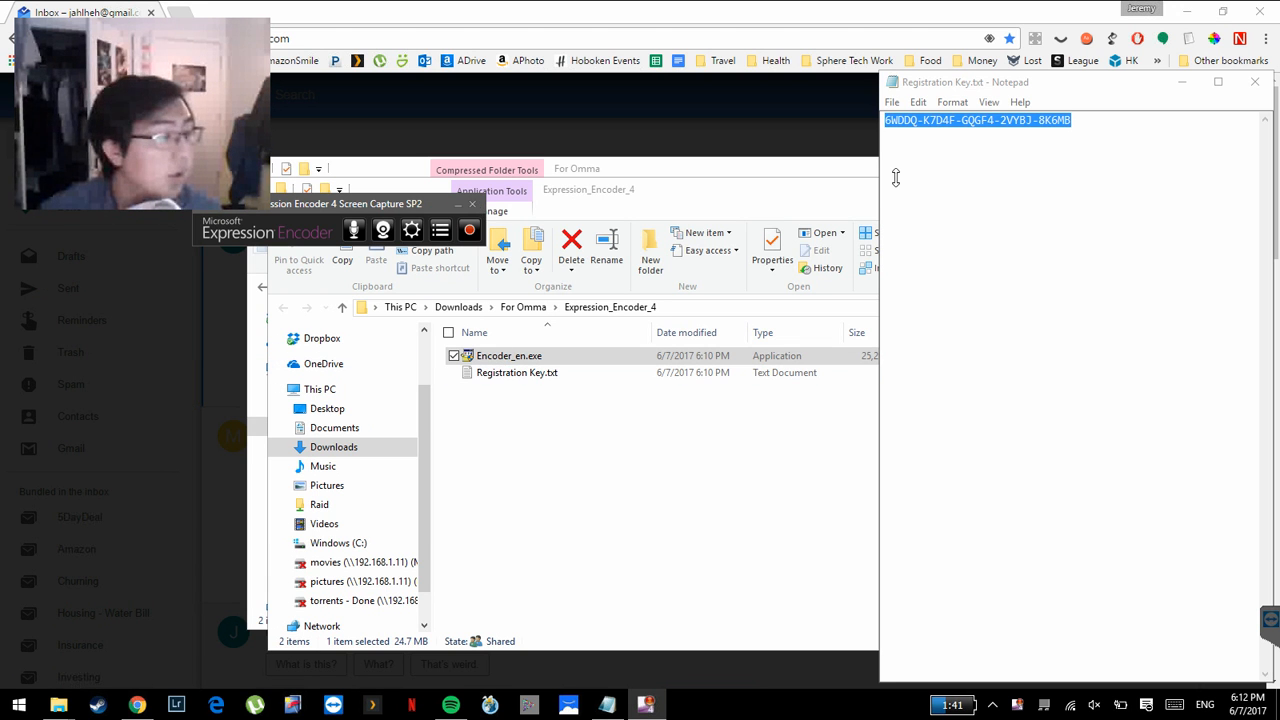
# Close the Notepad, Chrome and both File Explorer windows, keeping only the Screen Capture window open.
pyautogui.click(1255, 81)
pyautogui.click(1218, 38)
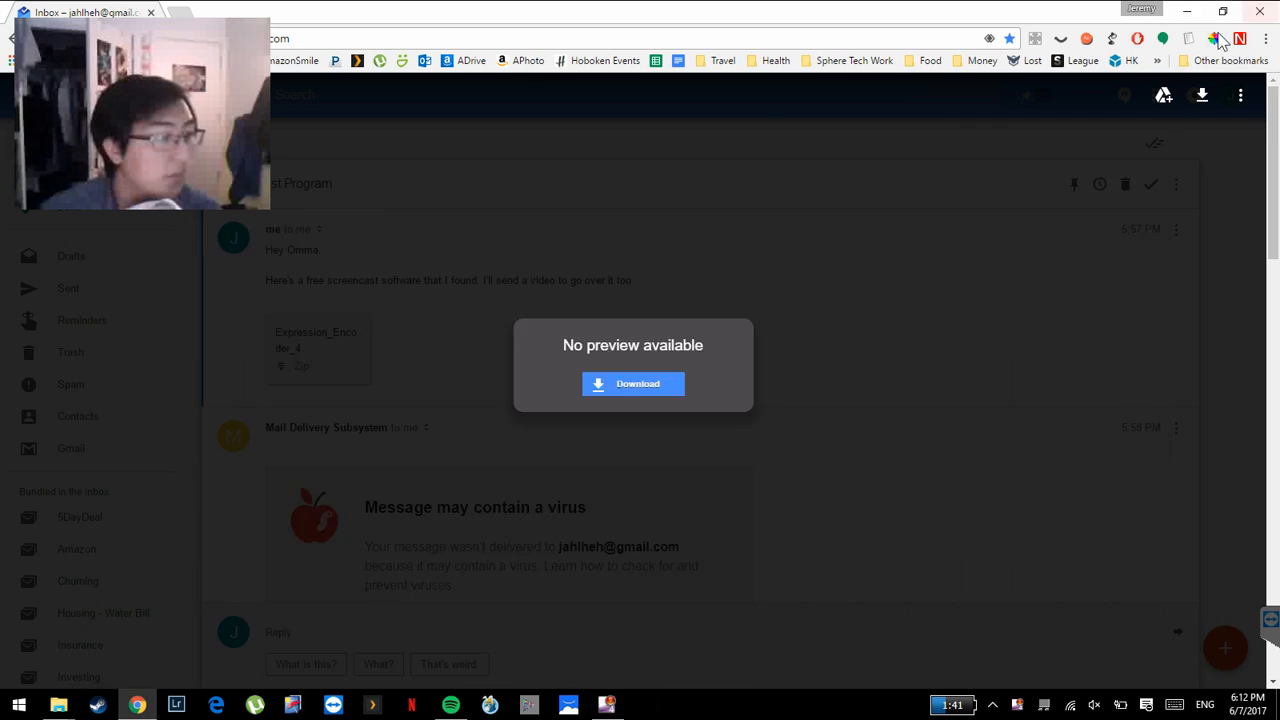
pyautogui.click(1259, 12)
pyautogui.click(1147, 191)
pyautogui.click(1127, 173)
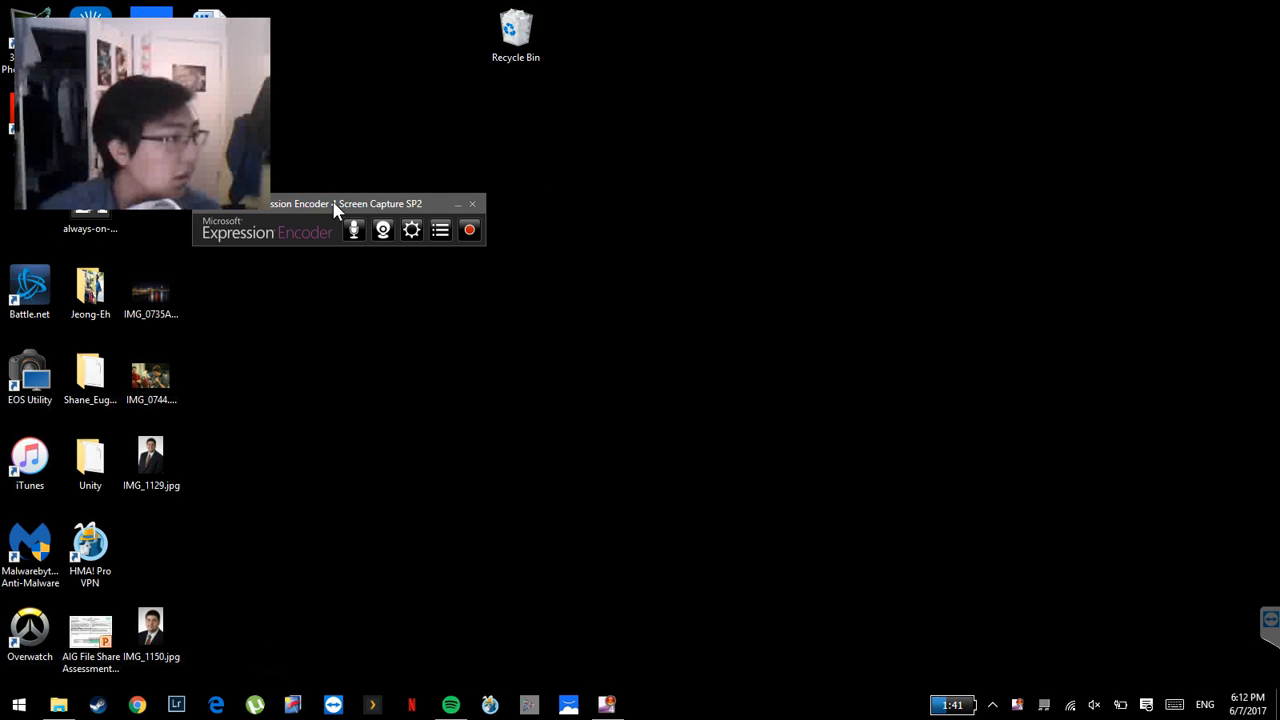
# Move the Screen Capture window toward the middle of the desktop and turn on microphone and webcam capture.
pyautogui.moveTo(334, 203); pyautogui.dragTo(646, 276)
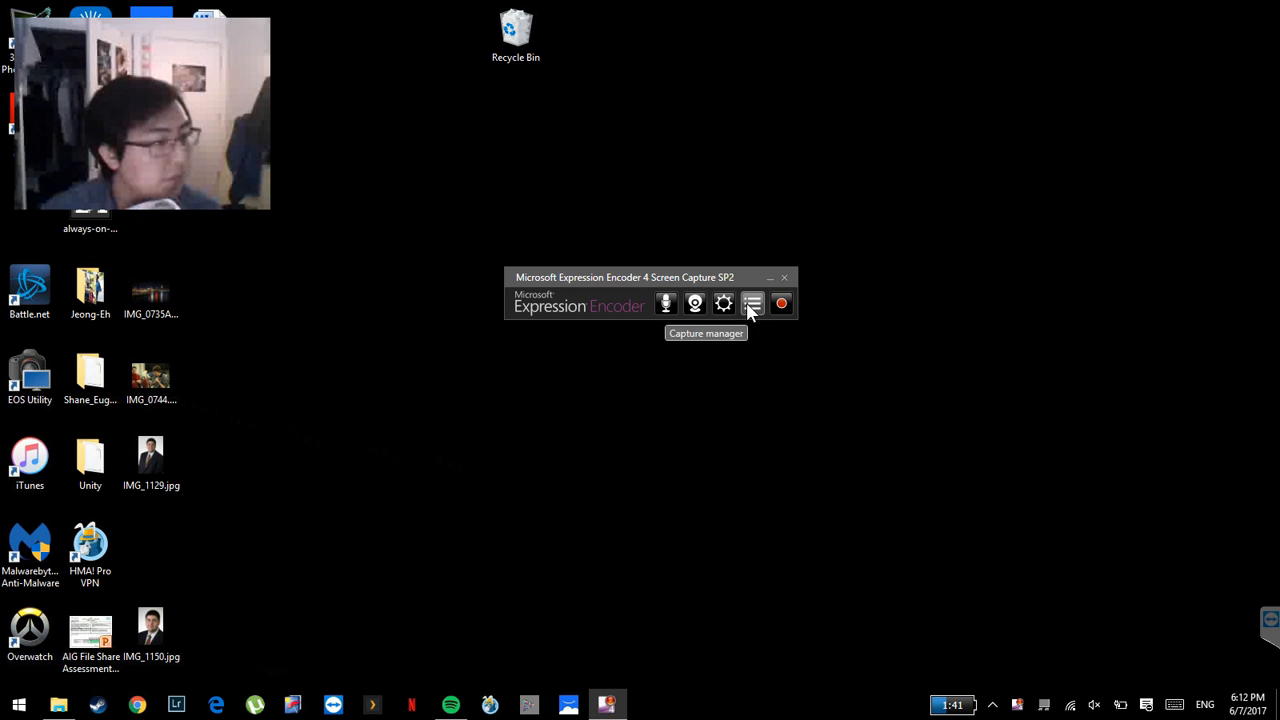
pyautogui.moveTo(720, 286); pyautogui.dragTo(692, 291)
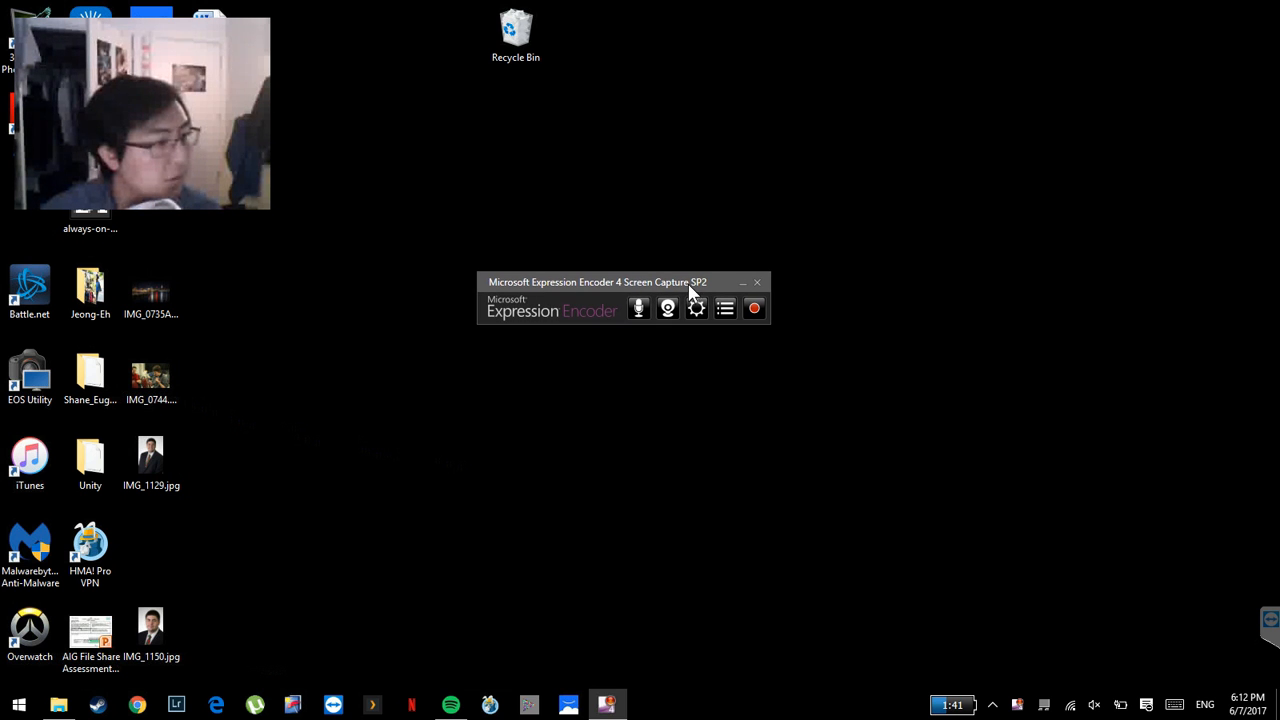
pyautogui.click(641, 311)
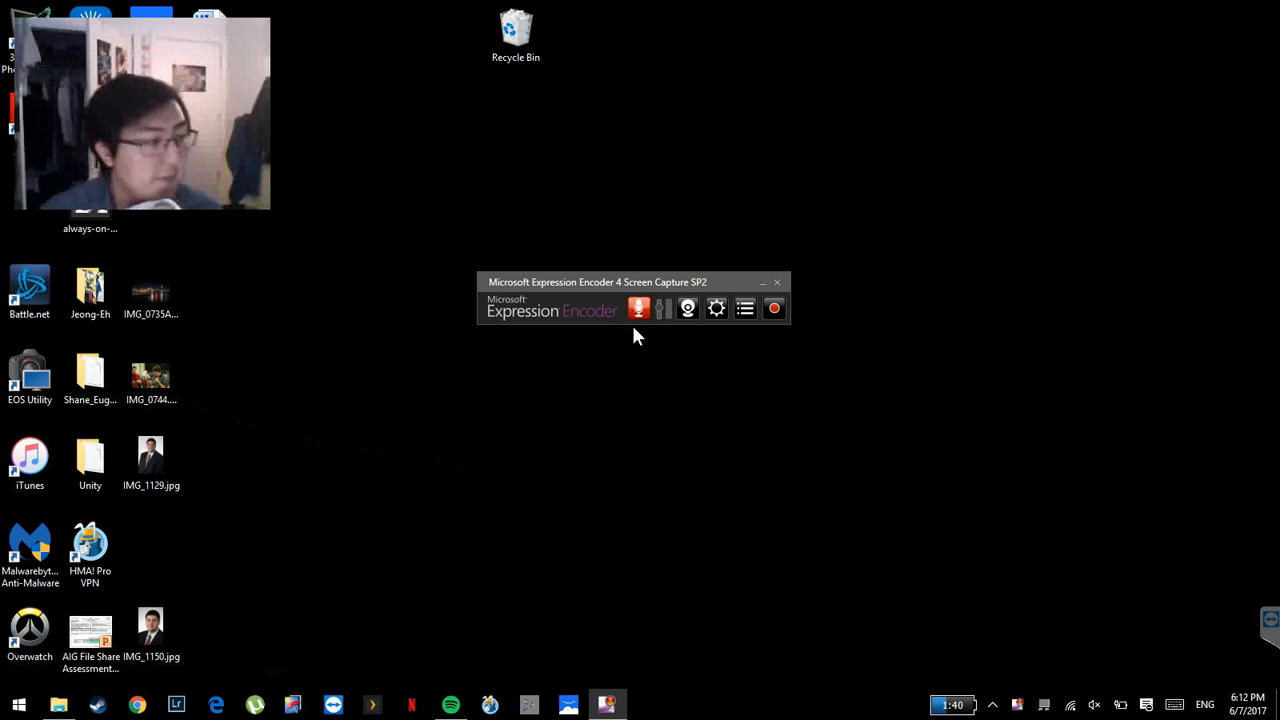
pyautogui.click(688, 310)
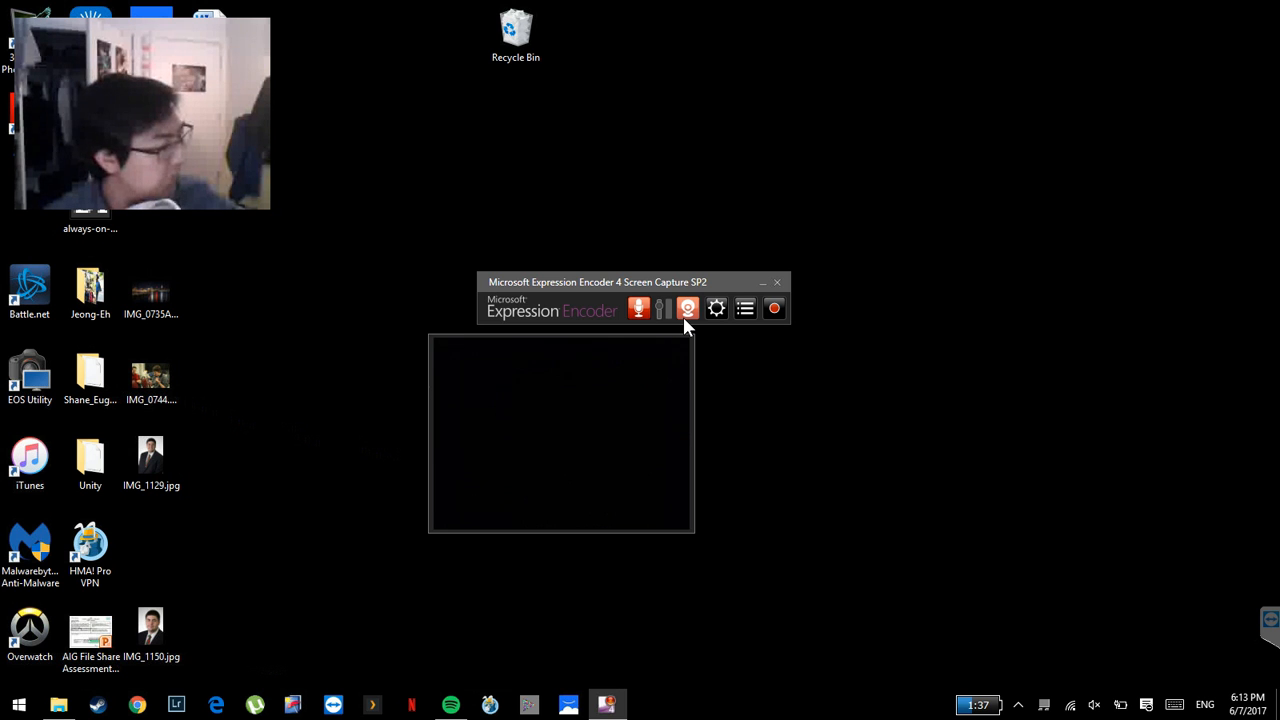
pyautogui.click(688, 314)
pyautogui.click(689, 314)
pyautogui.click(689, 314)
pyautogui.click(689, 314)
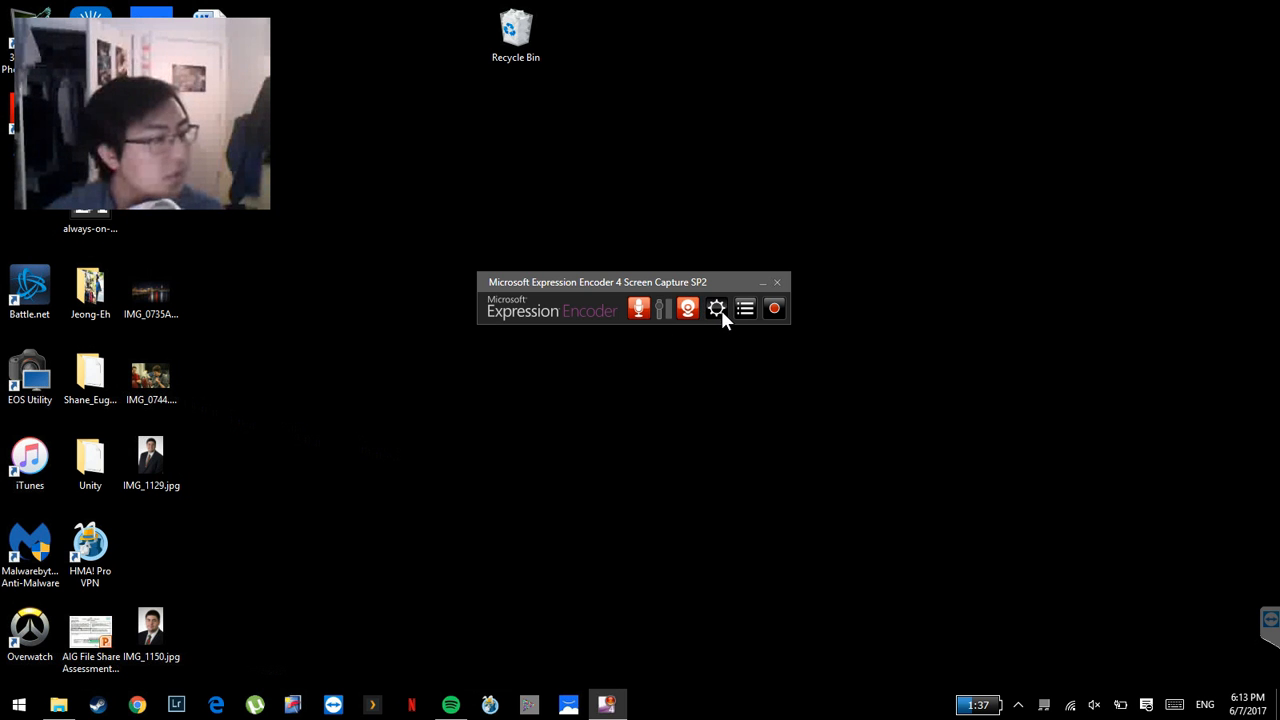
# Open the capture options beneath the Screen Capture window and review the available screen frame rates and bitrates.
pyautogui.click(720, 307)
pyautogui.moveTo(356, 209); pyautogui.dragTo(658, 350)
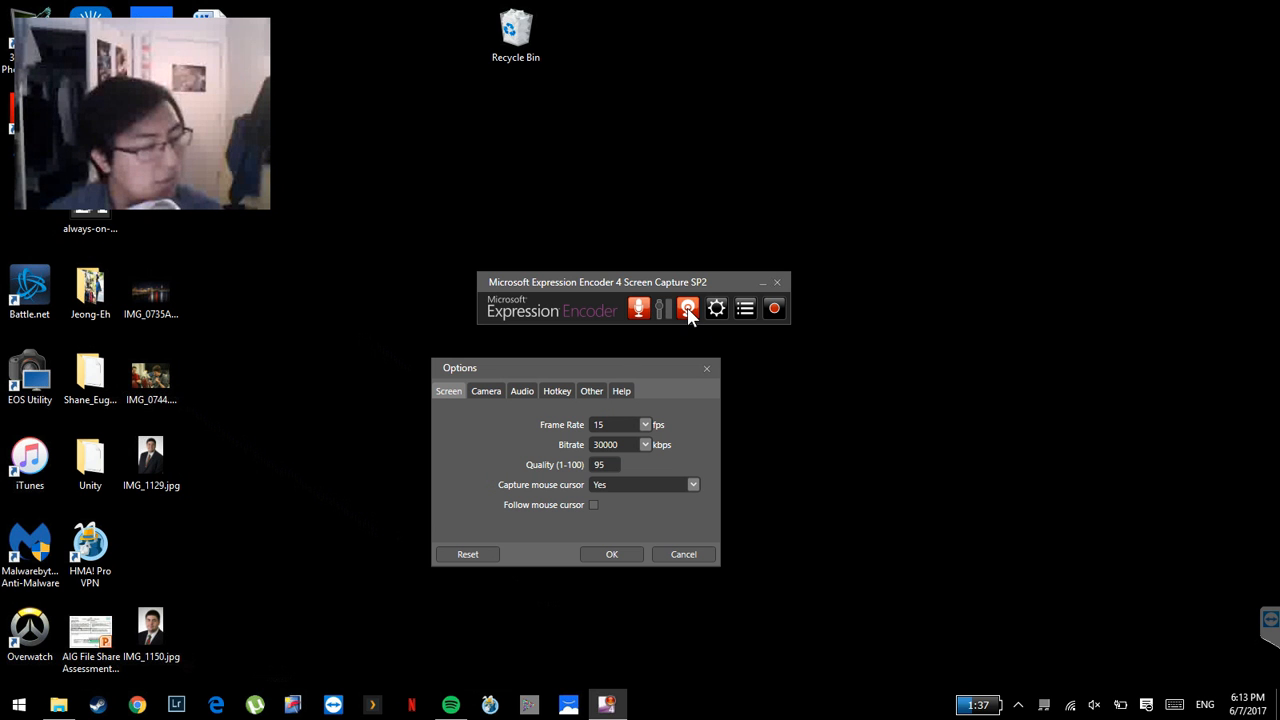
pyautogui.moveTo(620, 359); pyautogui.dragTo(688, 343)
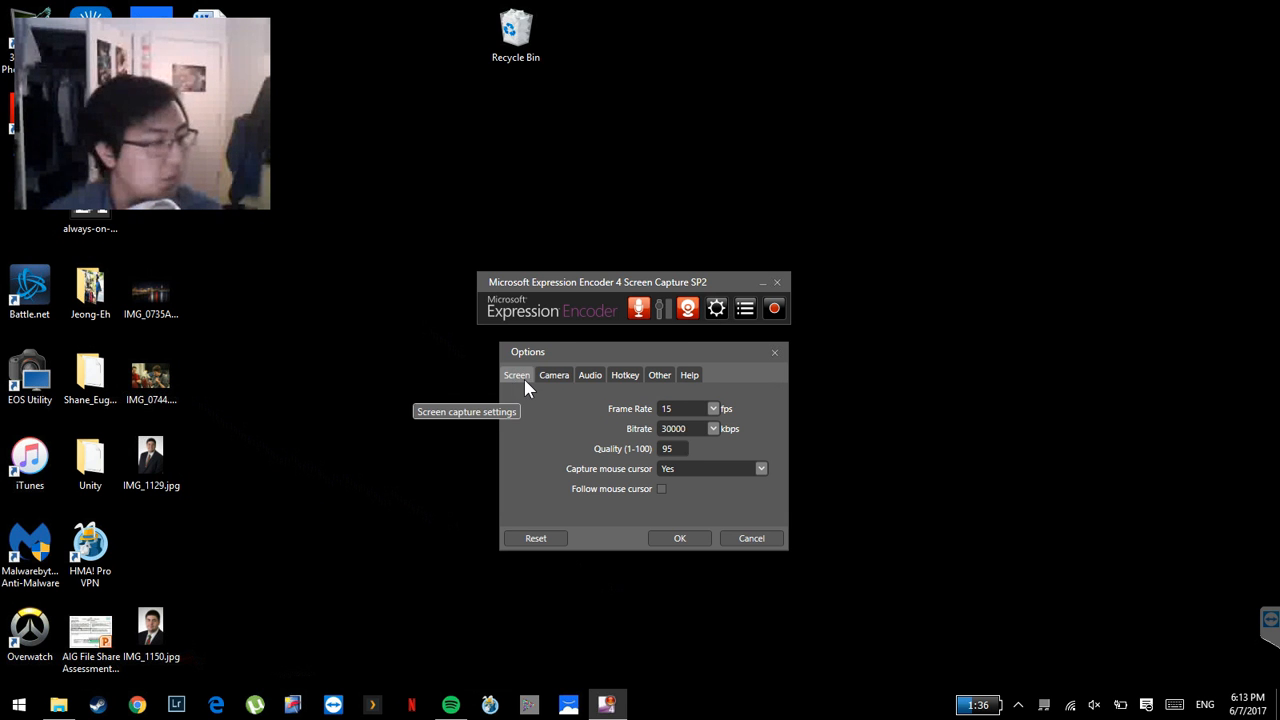
pyautogui.click(713, 410)
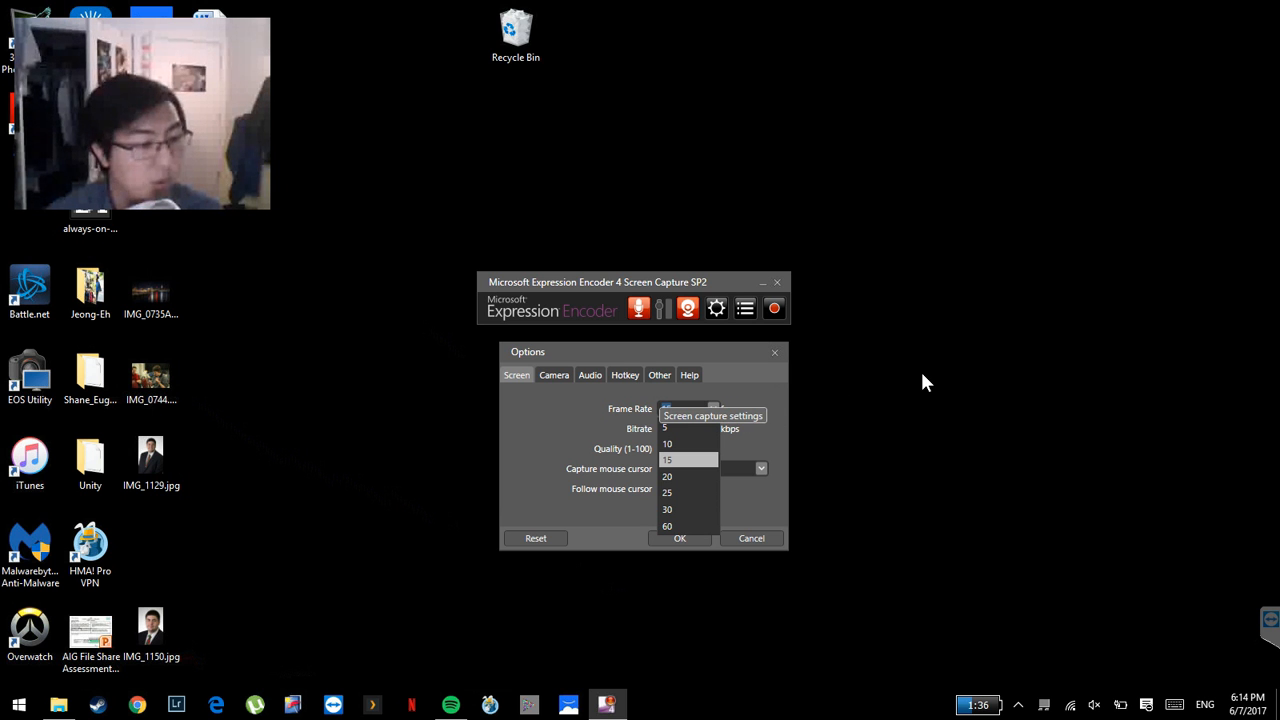
pyautogui.click(741, 400)
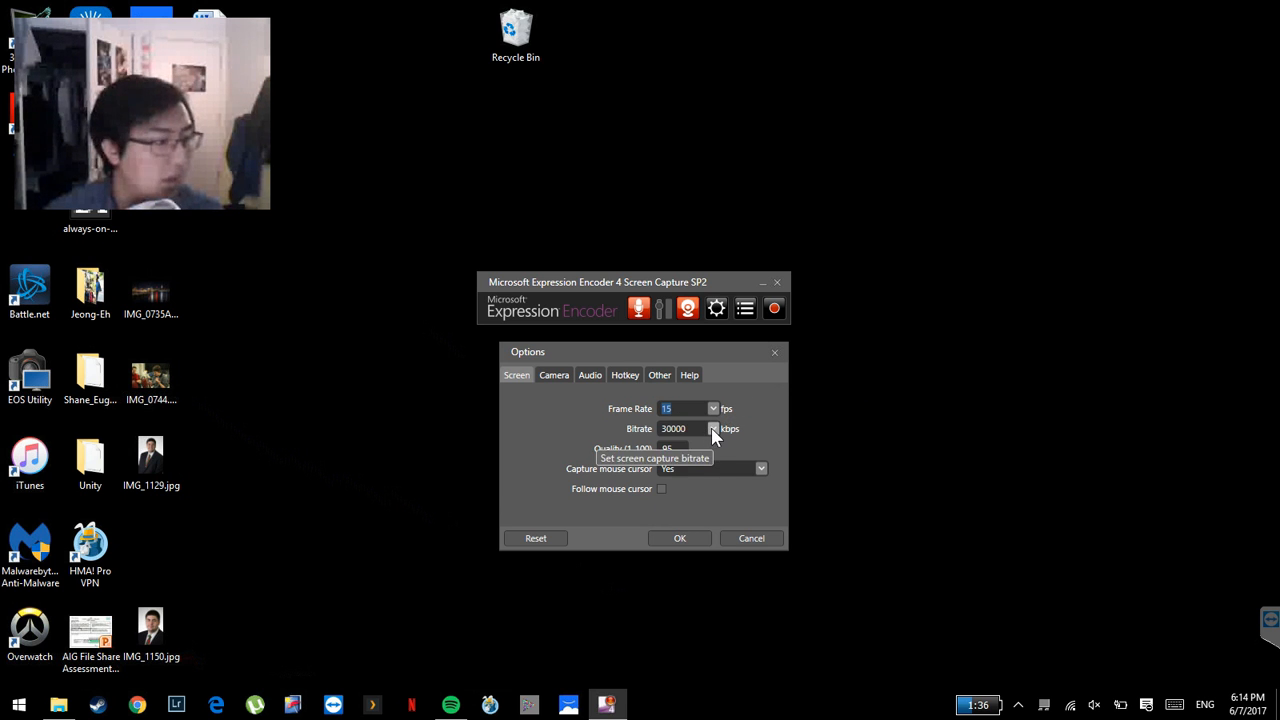
pyautogui.click(713, 429)
pyautogui.click(783, 417)
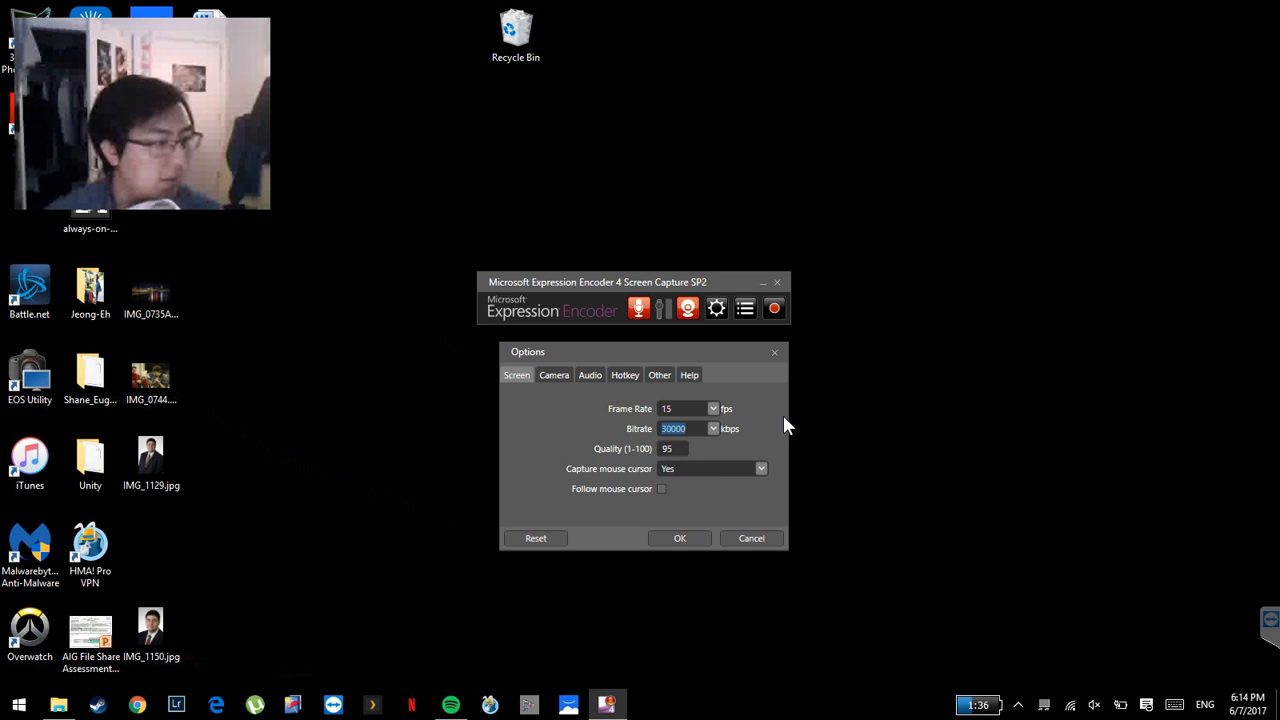
# Set the screen capture quality to 100 and leave mouse cursor capture set to Yes.
pyautogui.click(683, 449)
pyautogui.press('BackSpace')
pyautogui.press('BackSpace')
pyautogui.write('100')
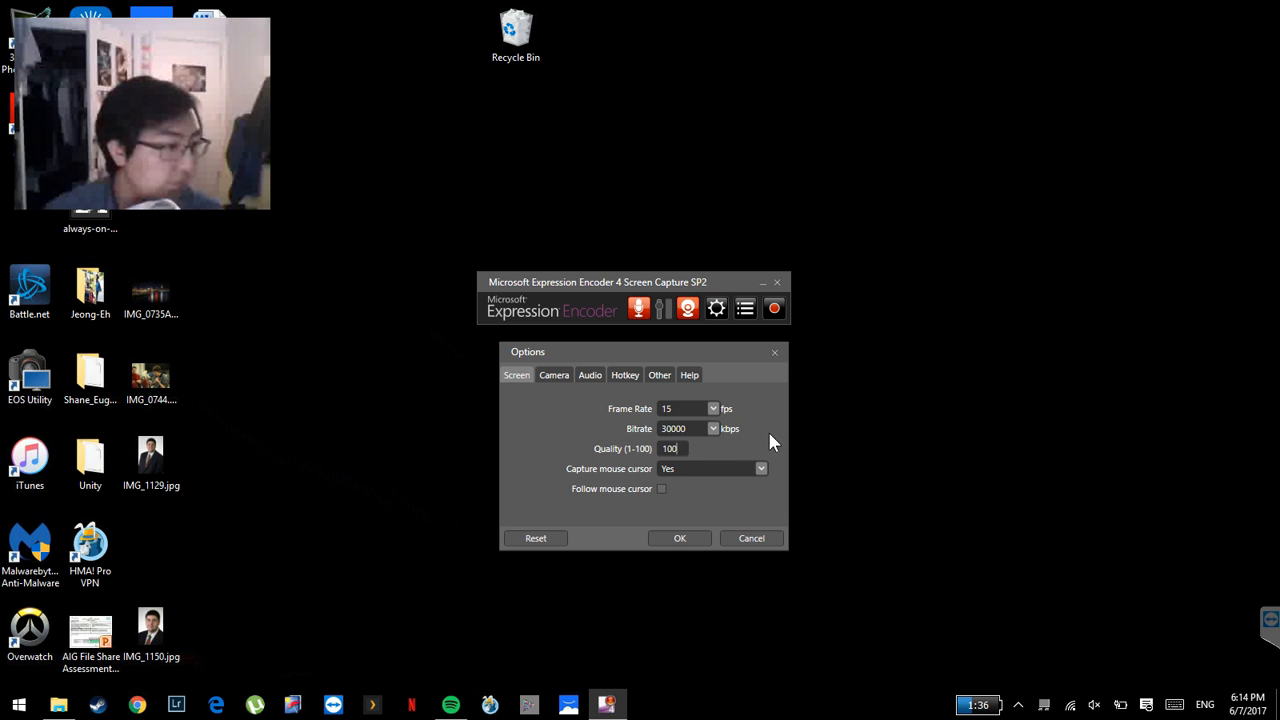
pyautogui.click(684, 469)
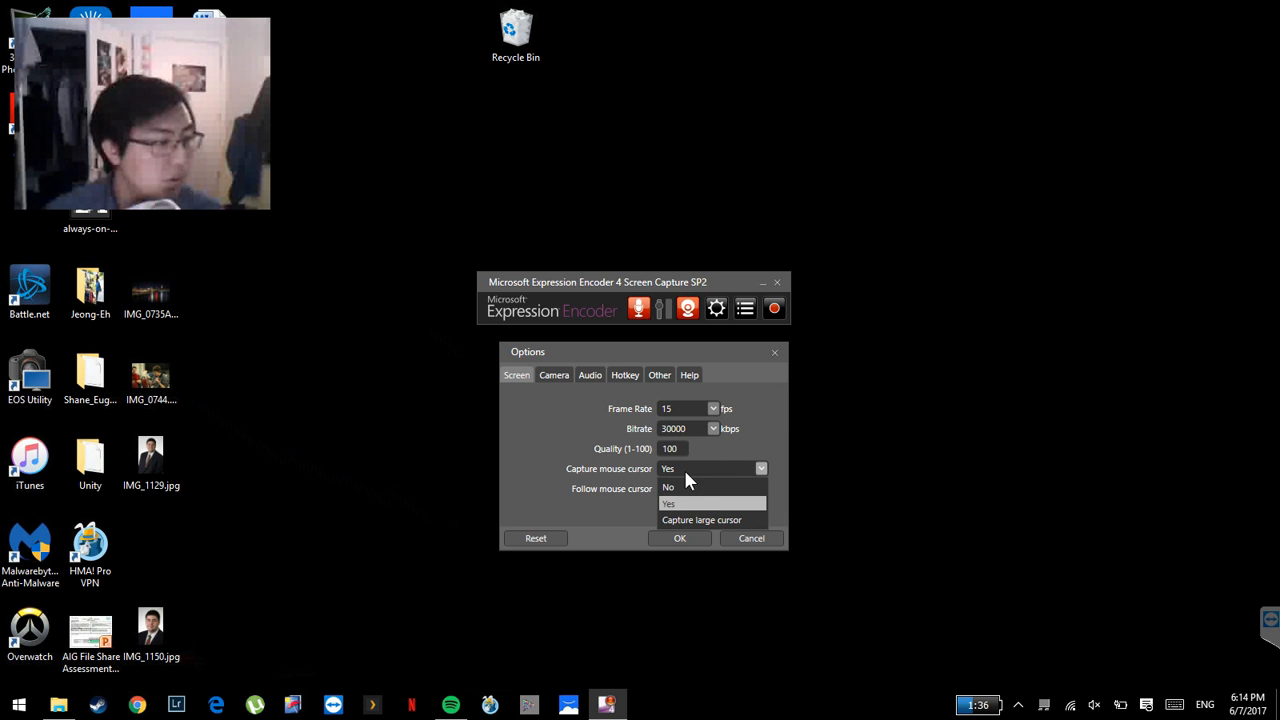
pyautogui.click(752, 426)
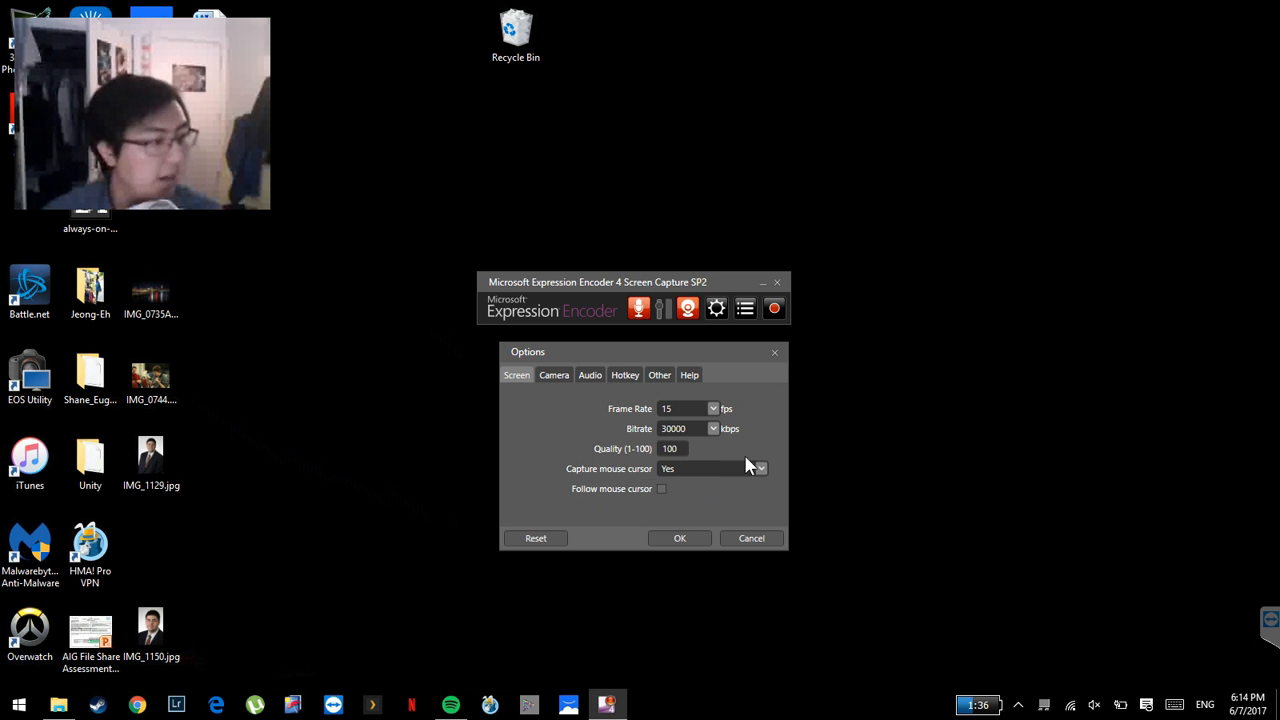
# Examine the USB Camera's capture settings in the camera options and cancel without changing them.
pyautogui.click(557, 381)
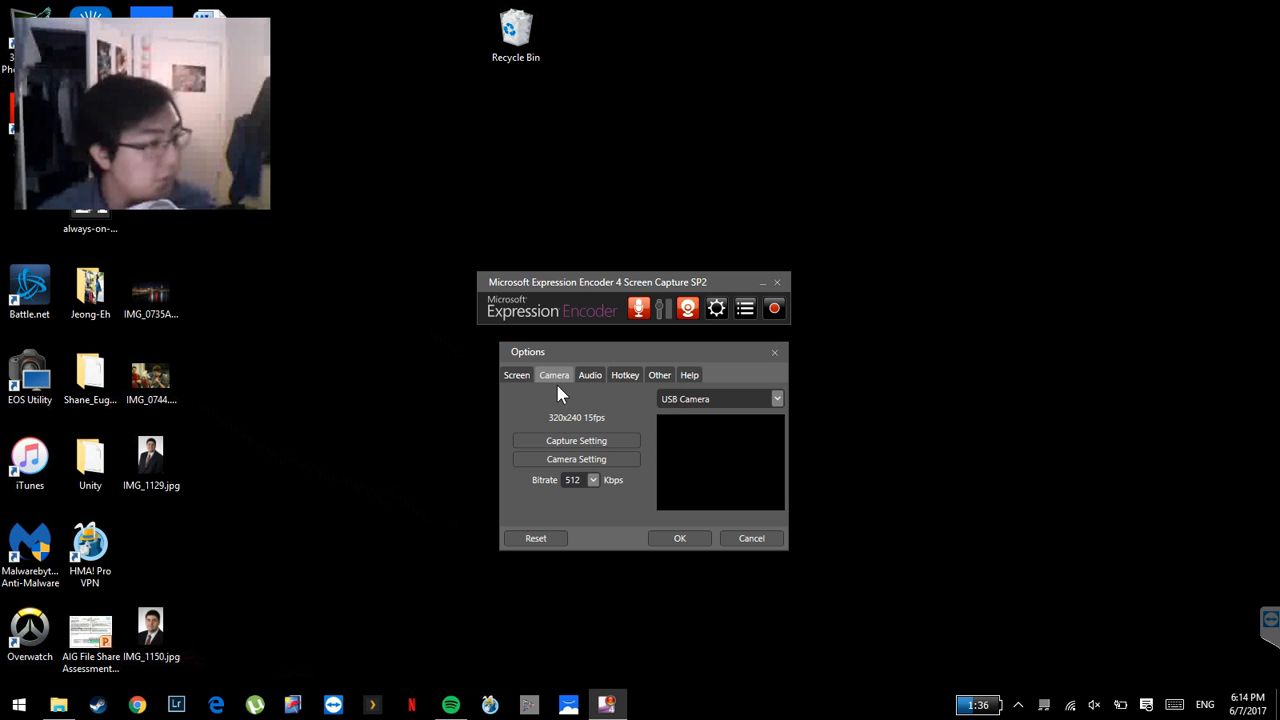
pyautogui.click(591, 440)
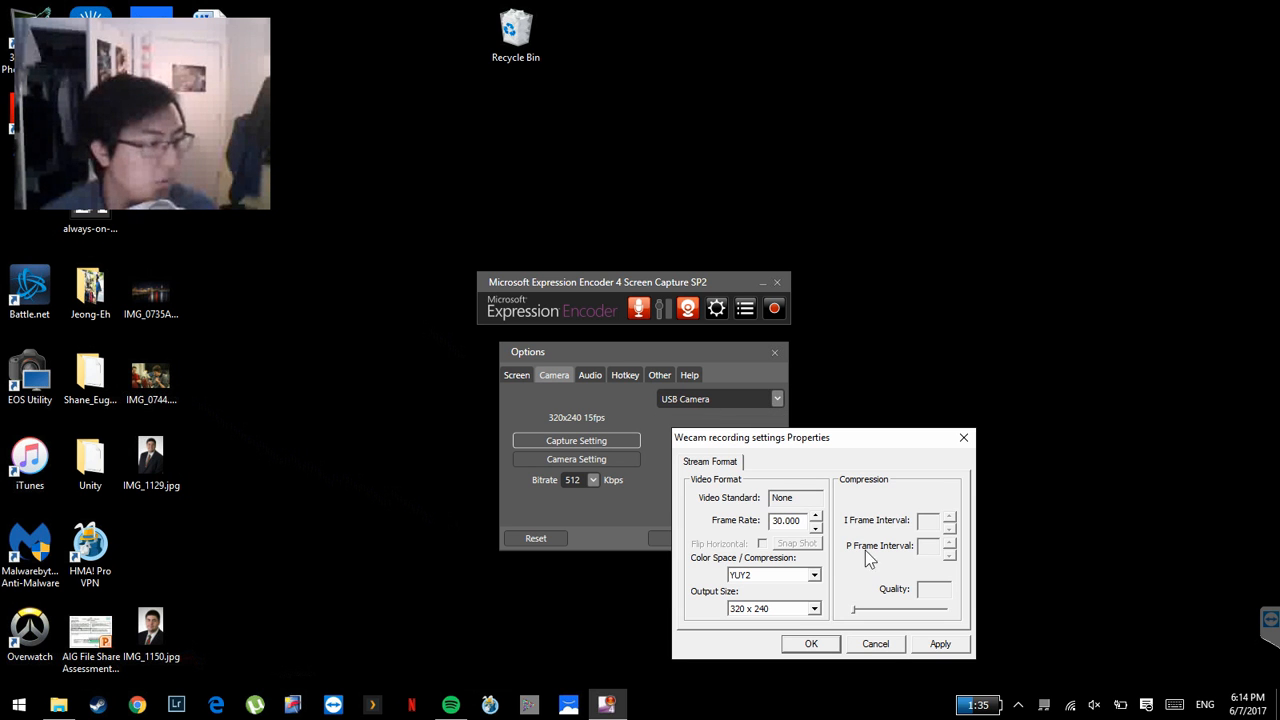
pyautogui.click(875, 643)
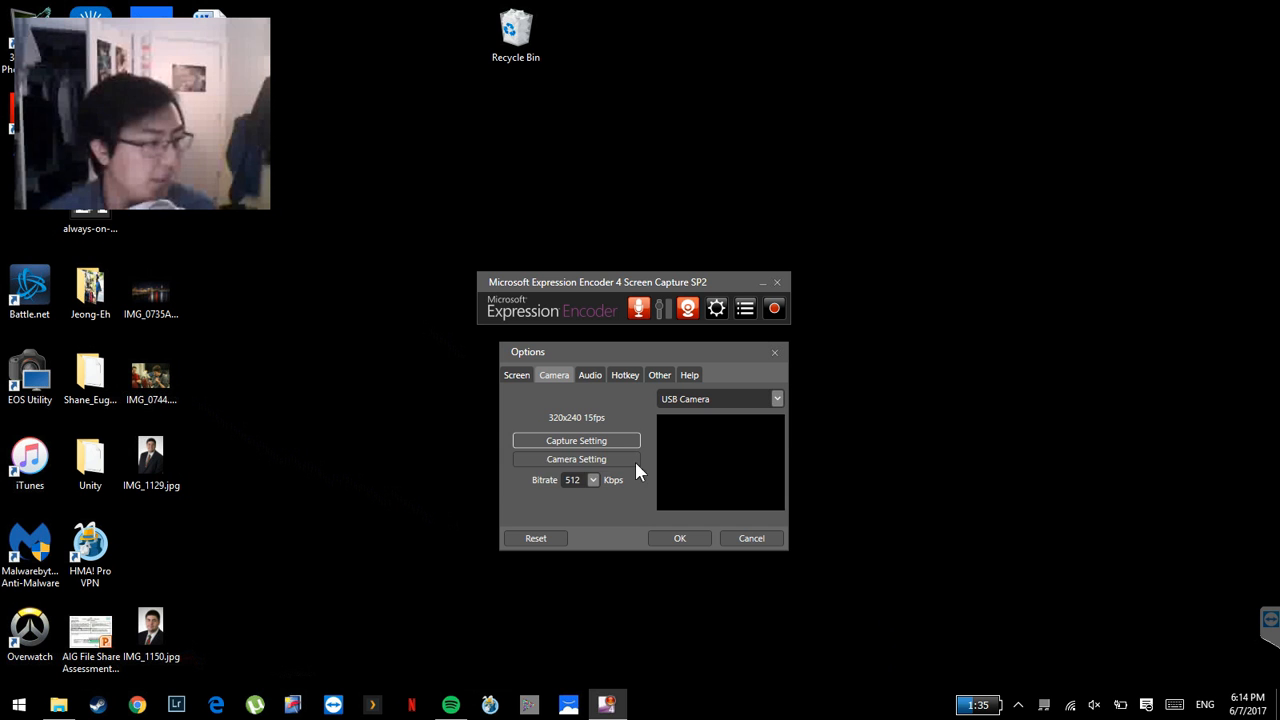
# Add Microphone (Realtek High Definition Audio) as an audio source alongside Stereo Mix.
pyautogui.click(596, 378)
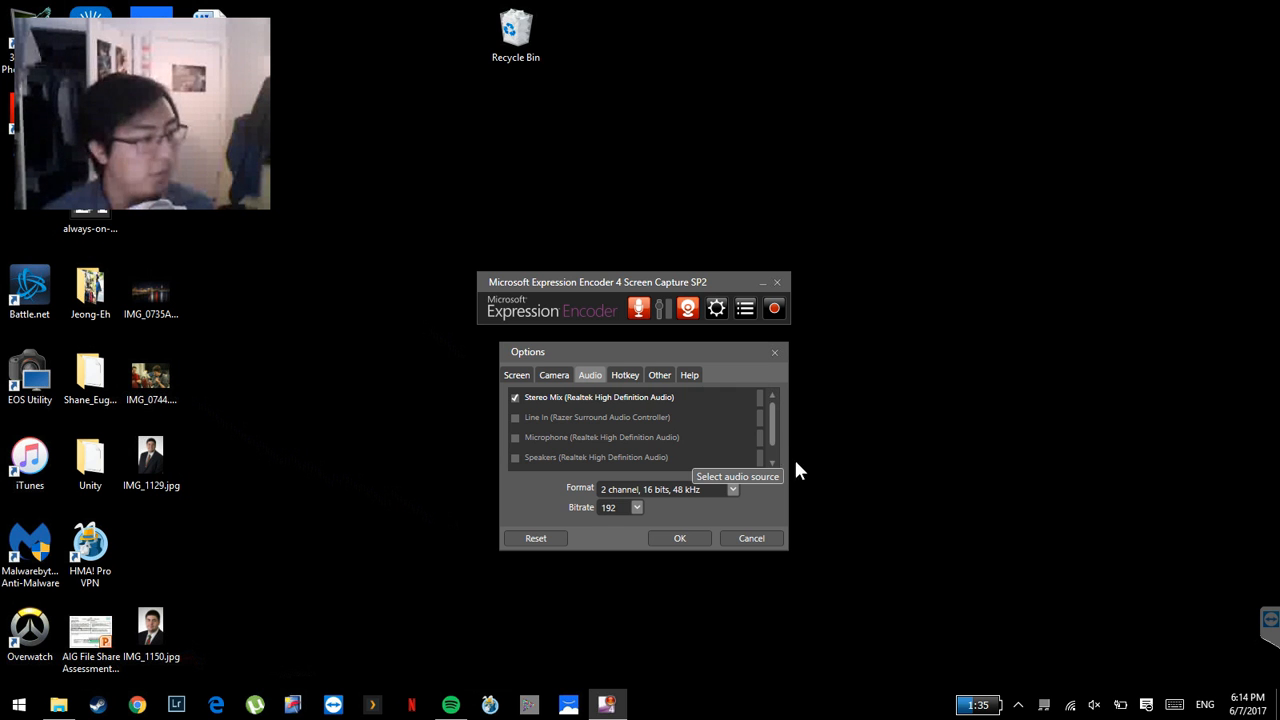
pyautogui.scroll(-1, 775, 447)
pyautogui.scroll(1, 777, 415)
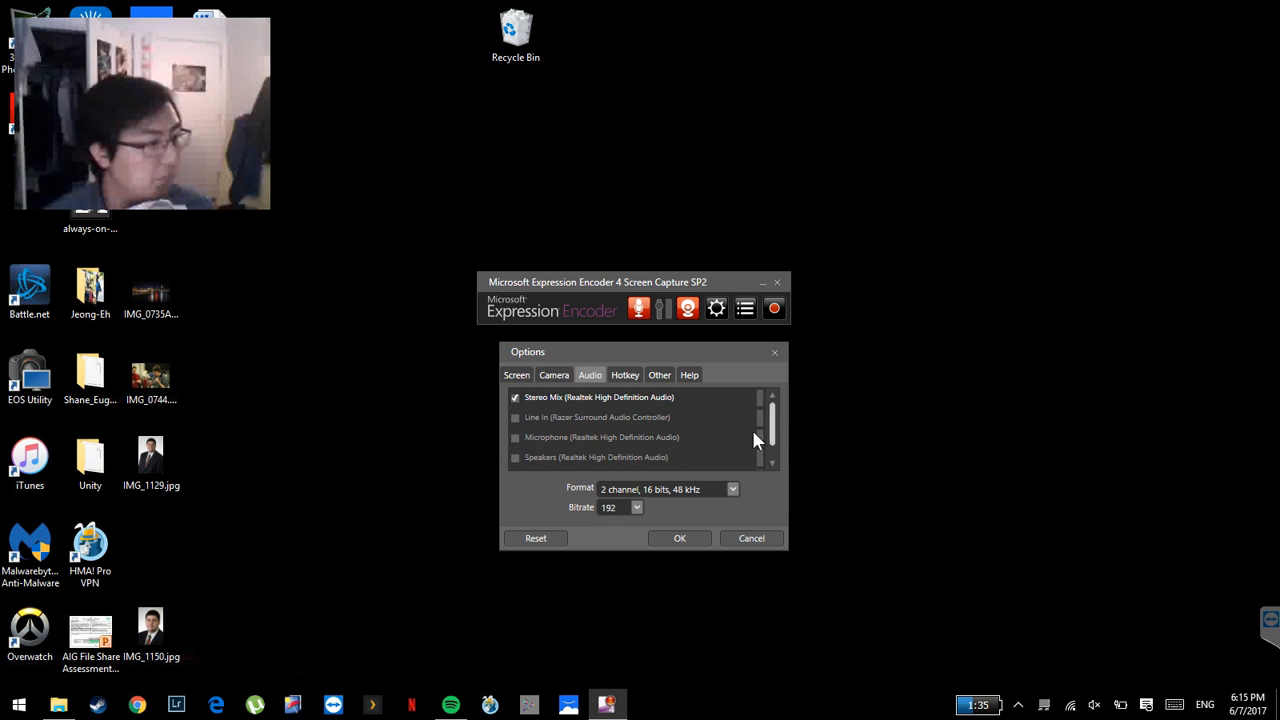
pyautogui.click(515, 438)
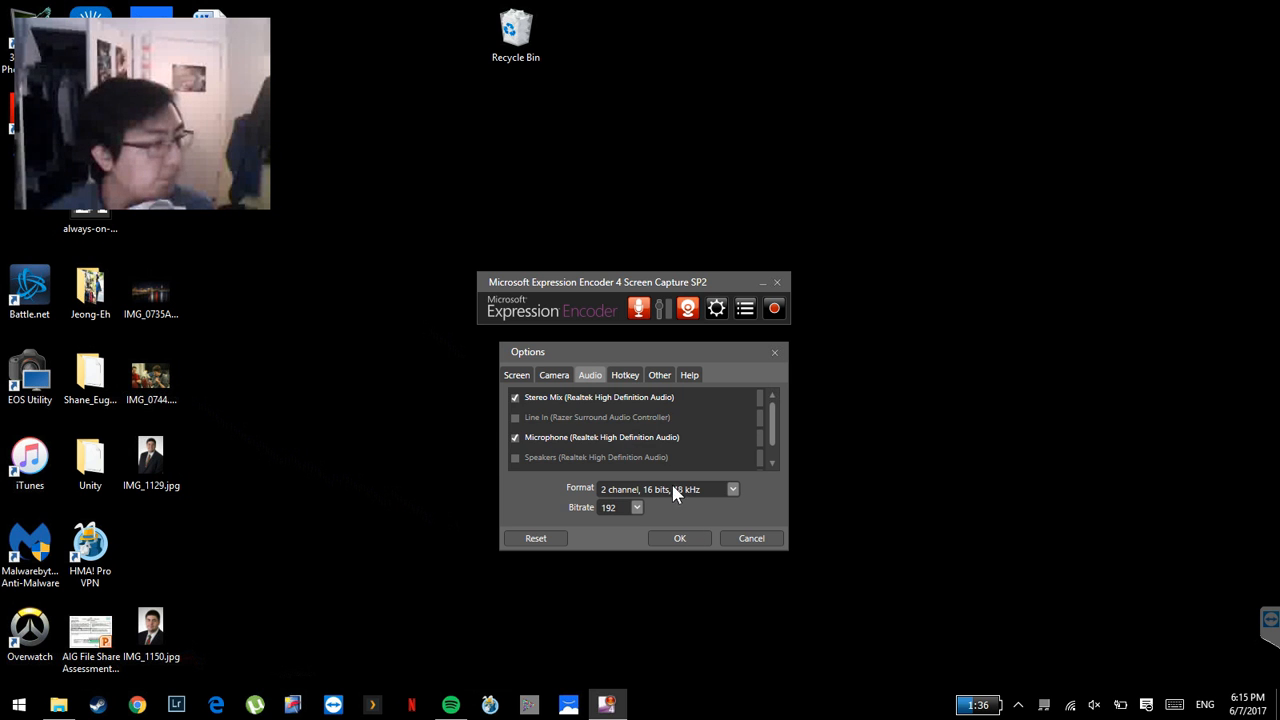
# Review the recording hotkeys, the other recording settings and the help section of the options.
pyautogui.click(627, 380)
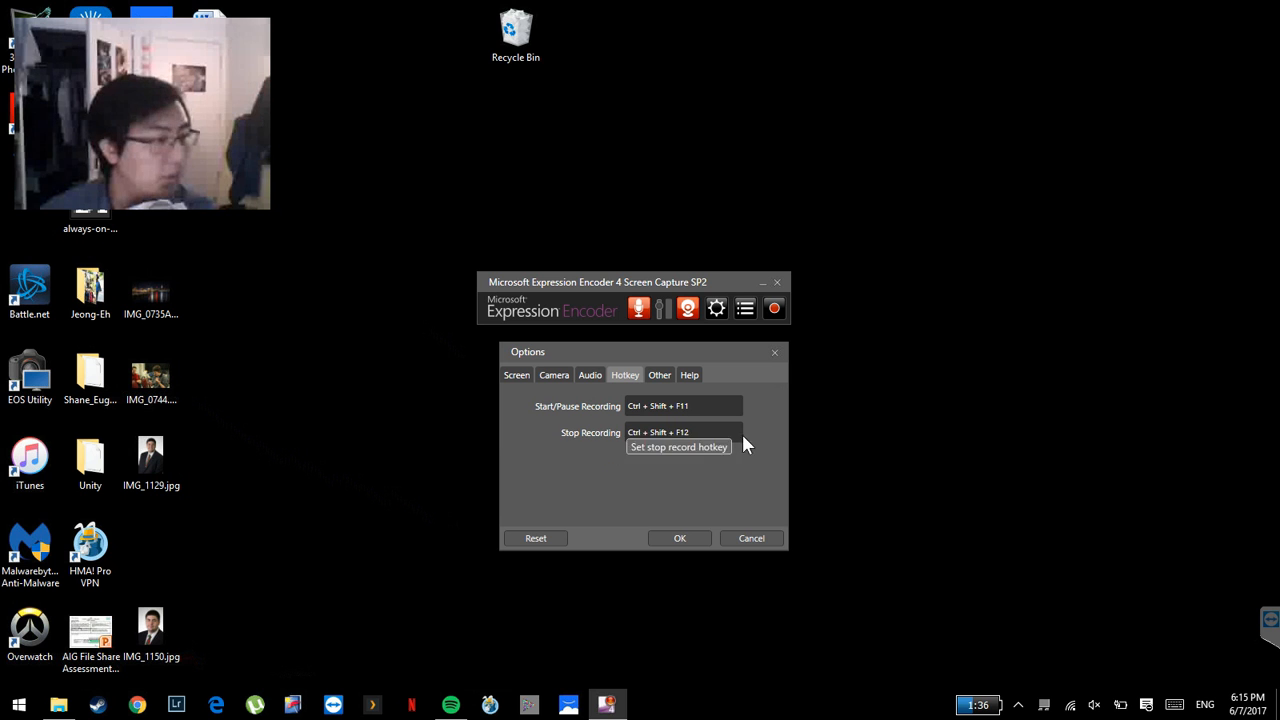
pyautogui.click(660, 370)
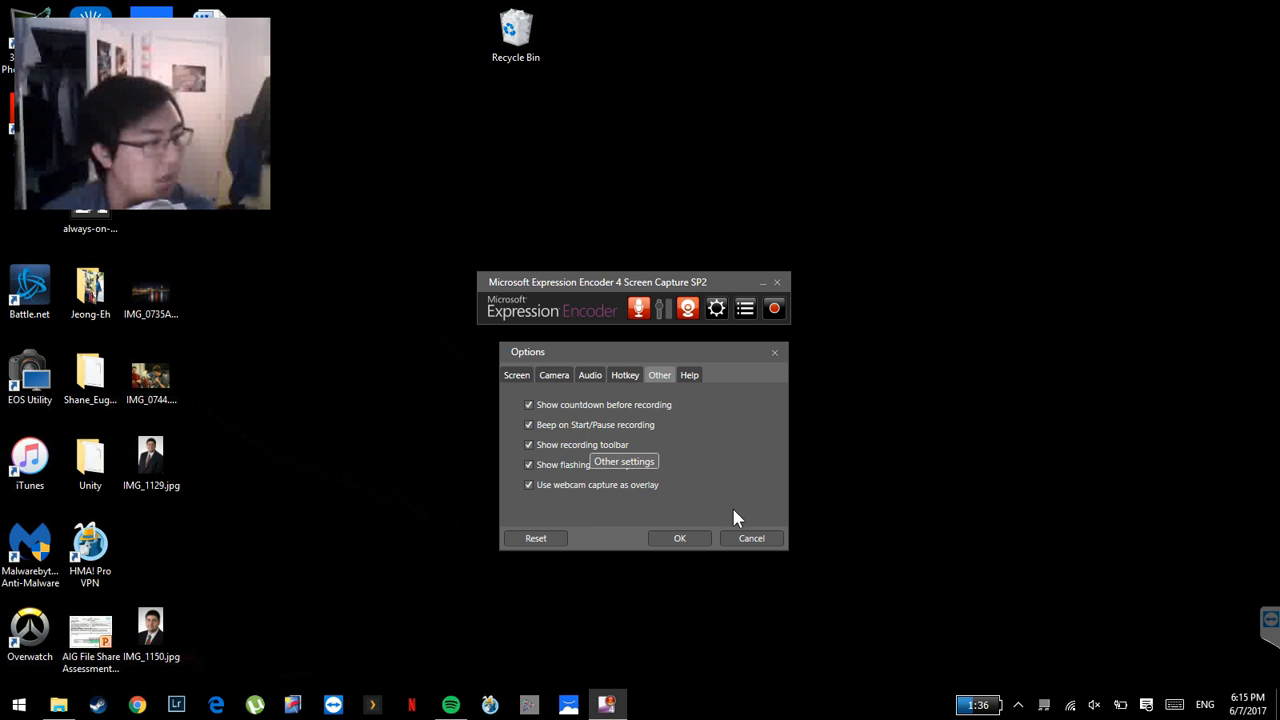
pyautogui.click(686, 377)
# Dismiss the audio source conflict, deselect Microphone (Realtek High Definition Audio) and save the capture options.
pyautogui.click(692, 546)
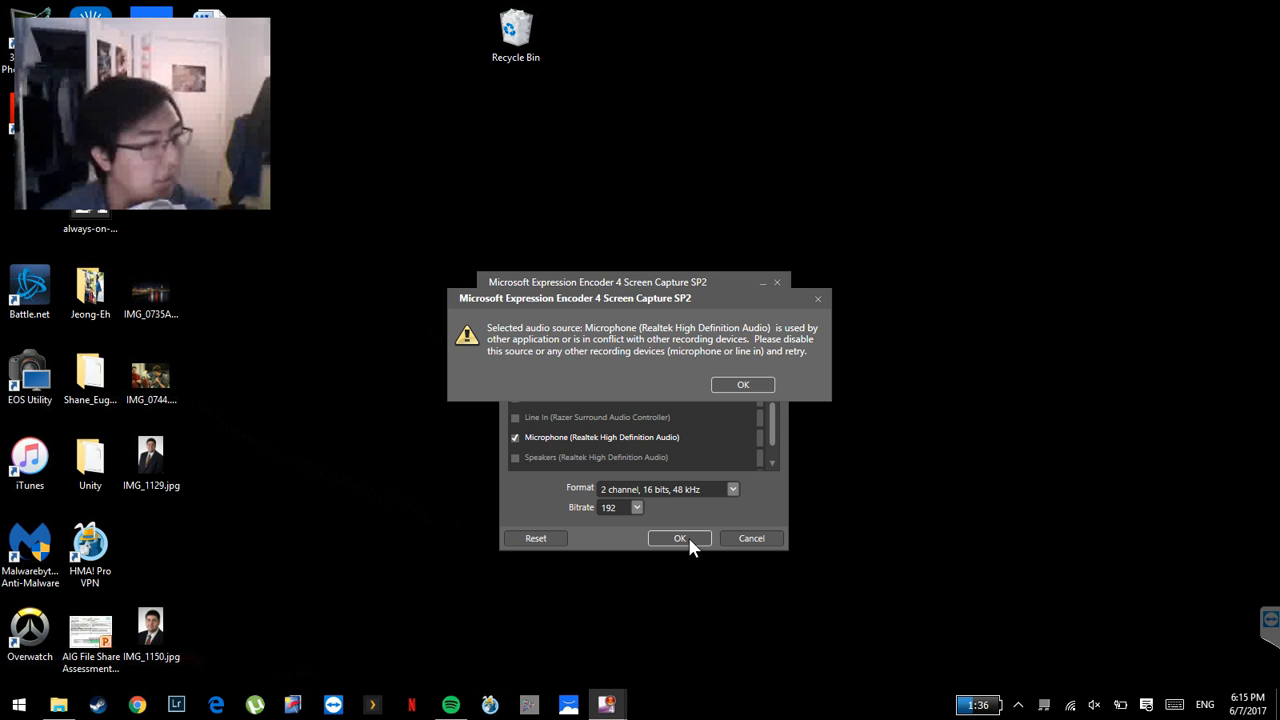
pyautogui.click(751, 389)
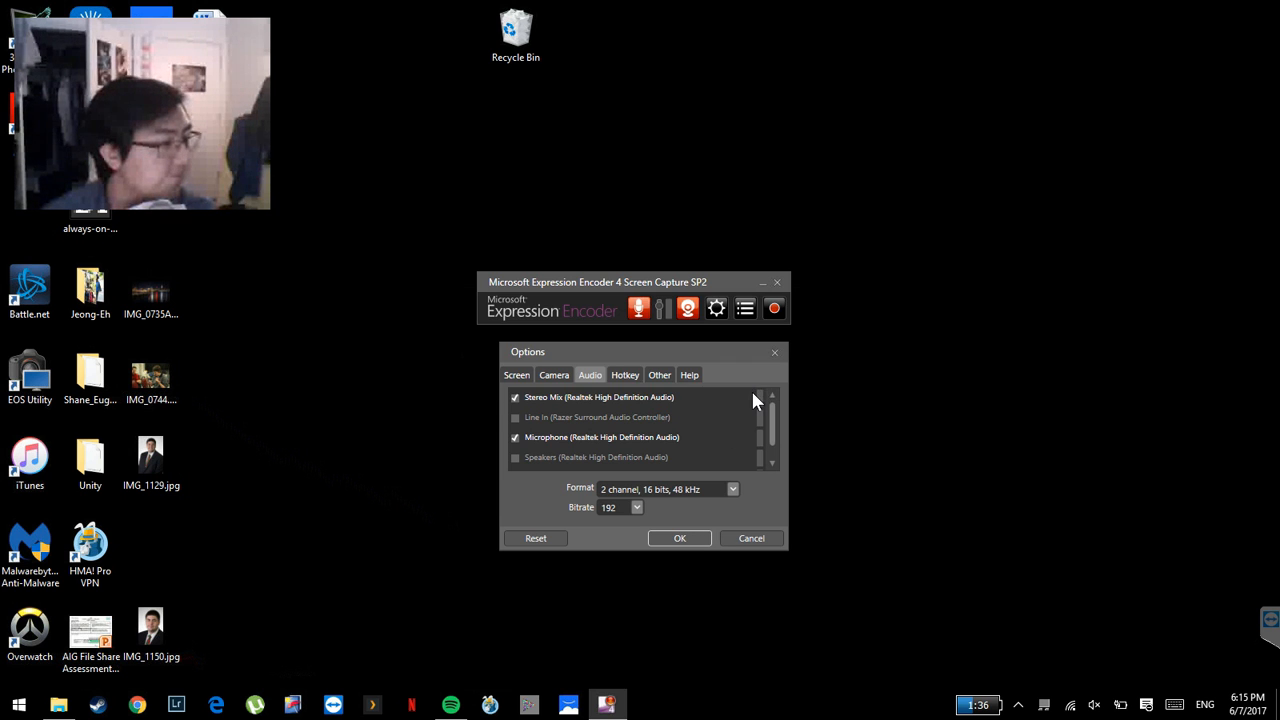
pyautogui.moveTo(770, 428)
pyautogui.mouseDown()
pyautogui.moveTo(771, 440)
pyautogui.moveTo(774, 405)
pyautogui.mouseUp()
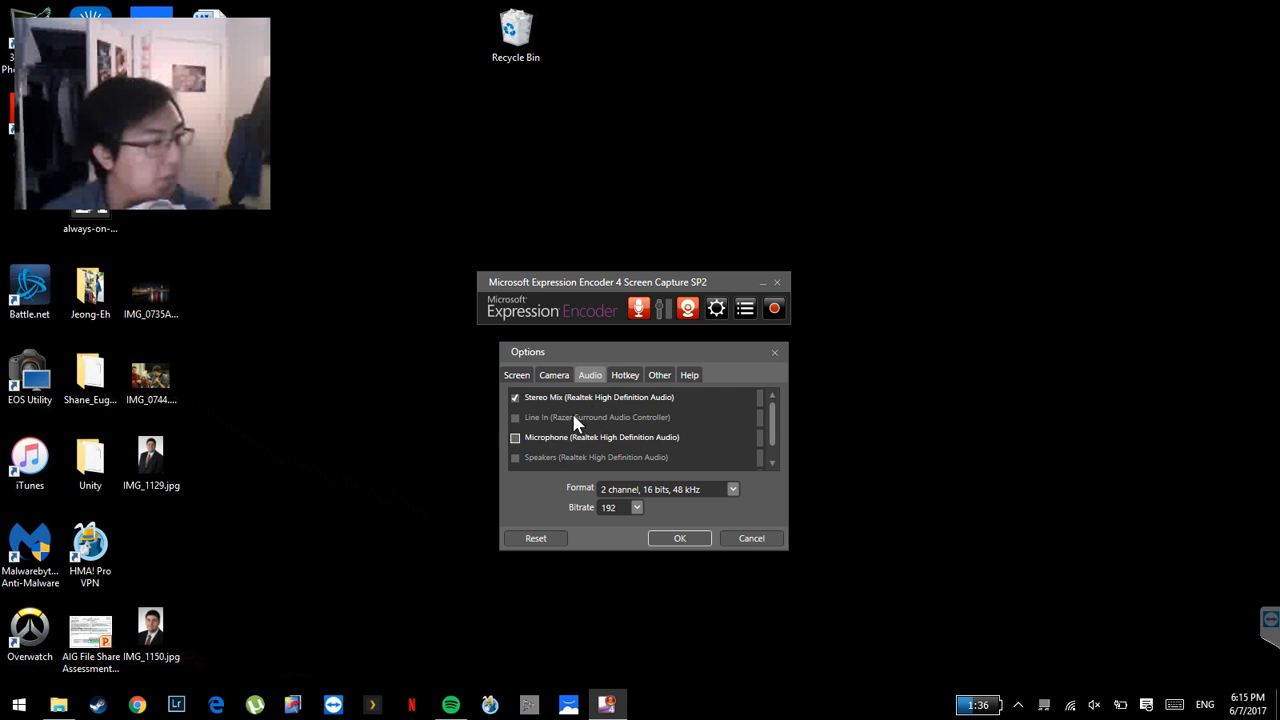
pyautogui.click(700, 539)
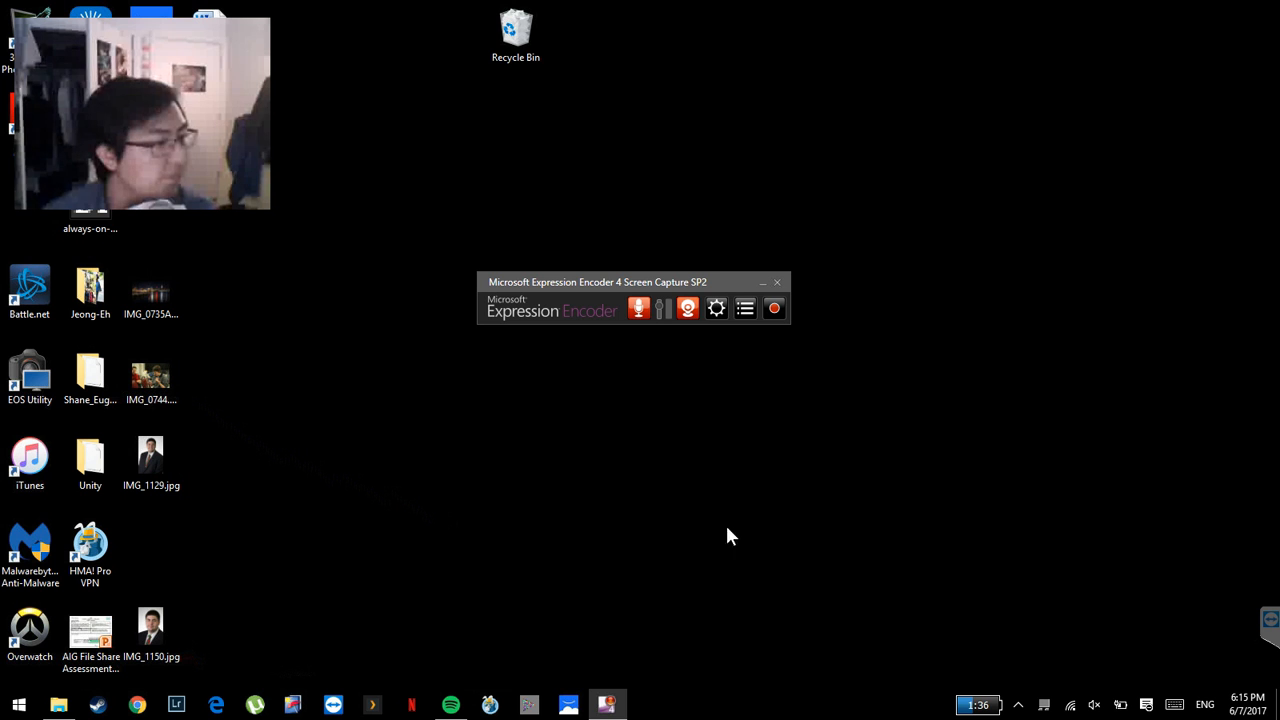
# Turn off microphone and webcam capture and show the capture manager's save directory.
pyautogui.click(640, 311)
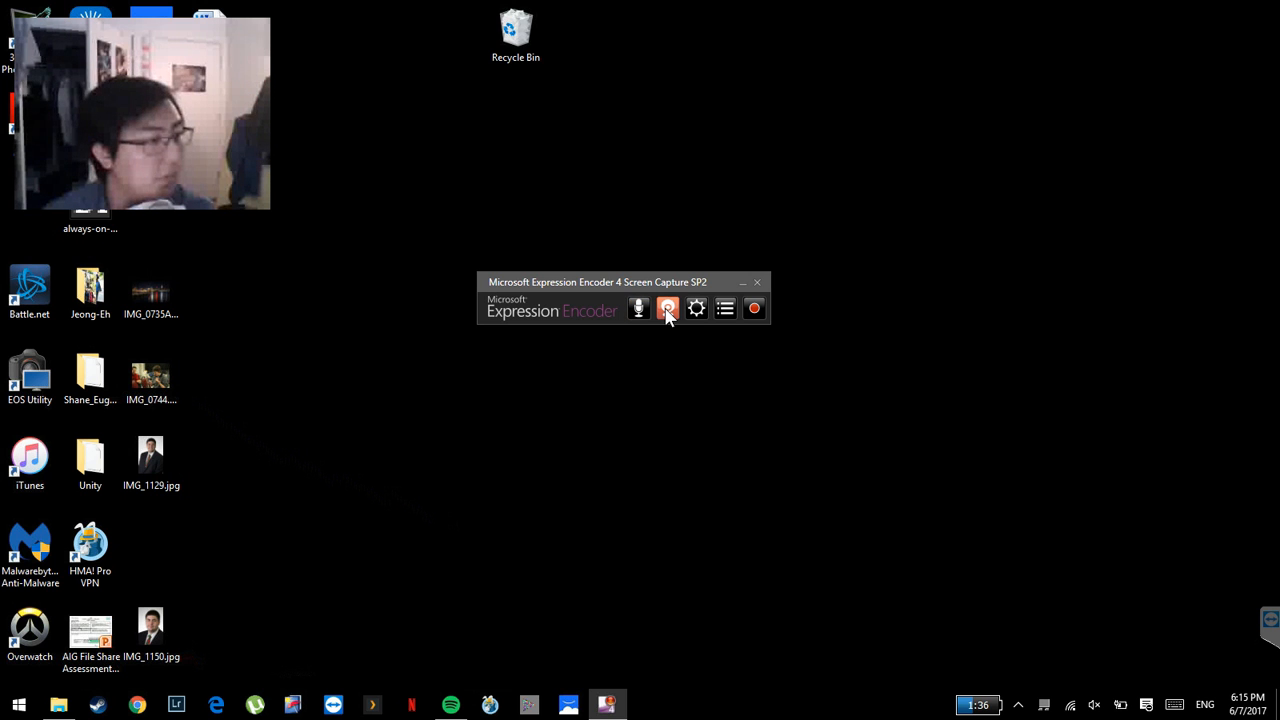
pyautogui.click(667, 309)
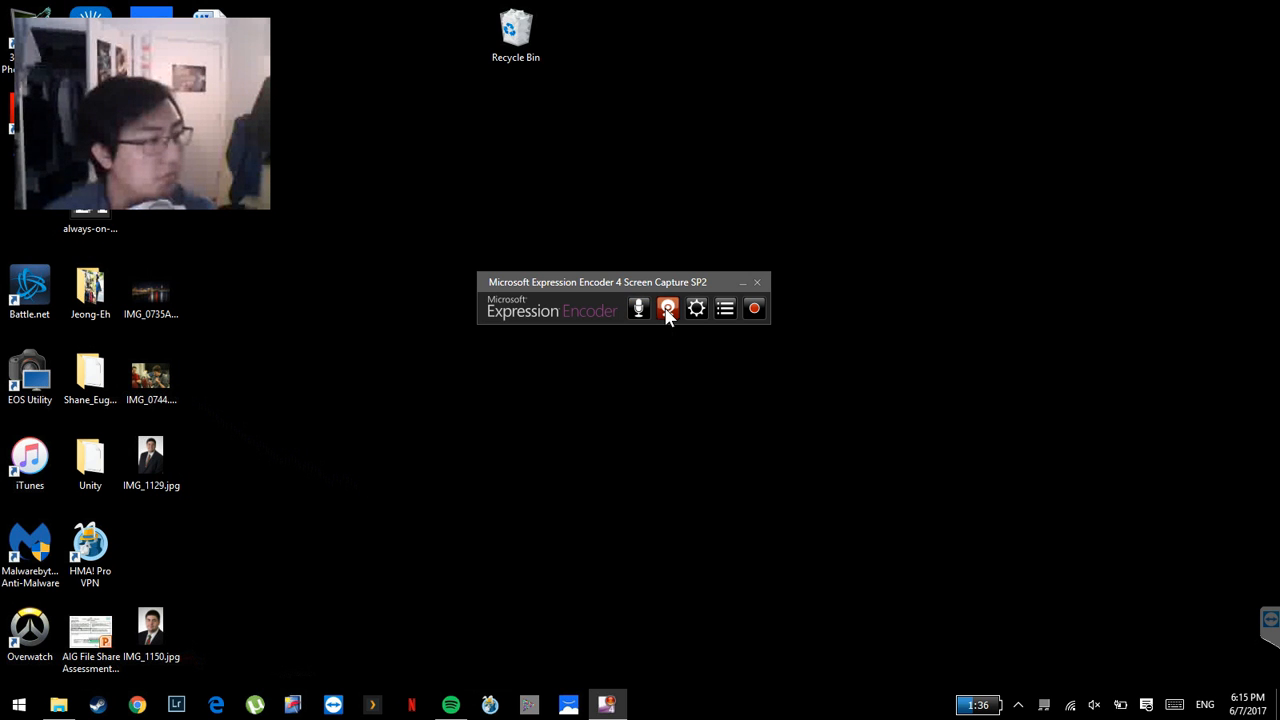
pyautogui.click(725, 310)
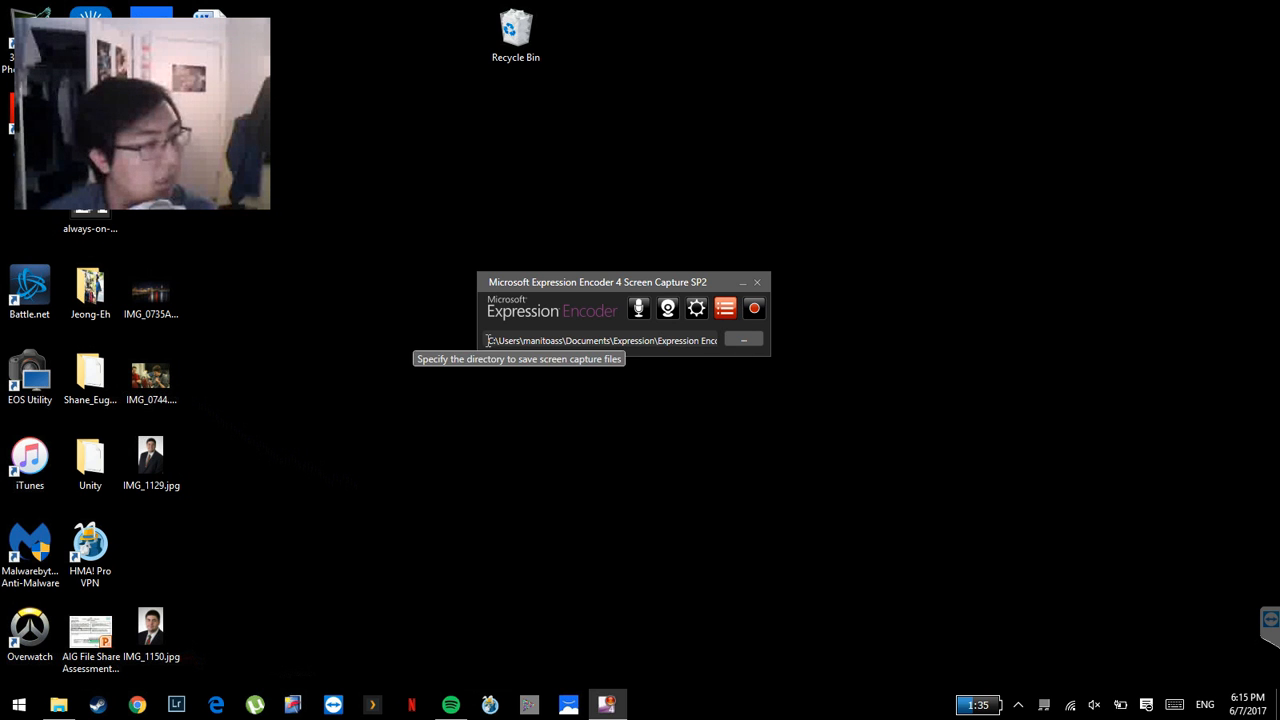
# Browse the folders available for saving screen captures and cancel the folder selection.
pyautogui.click(735, 343)
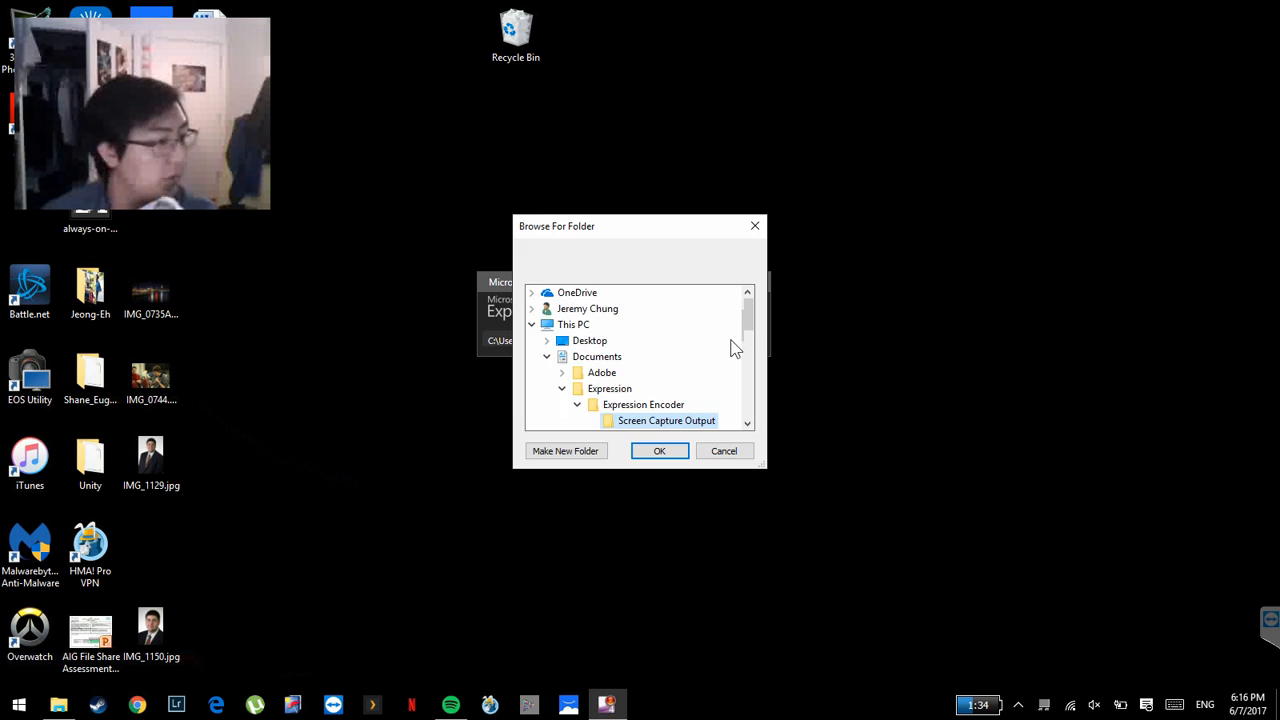
pyautogui.scroll(-4, 755, 370)
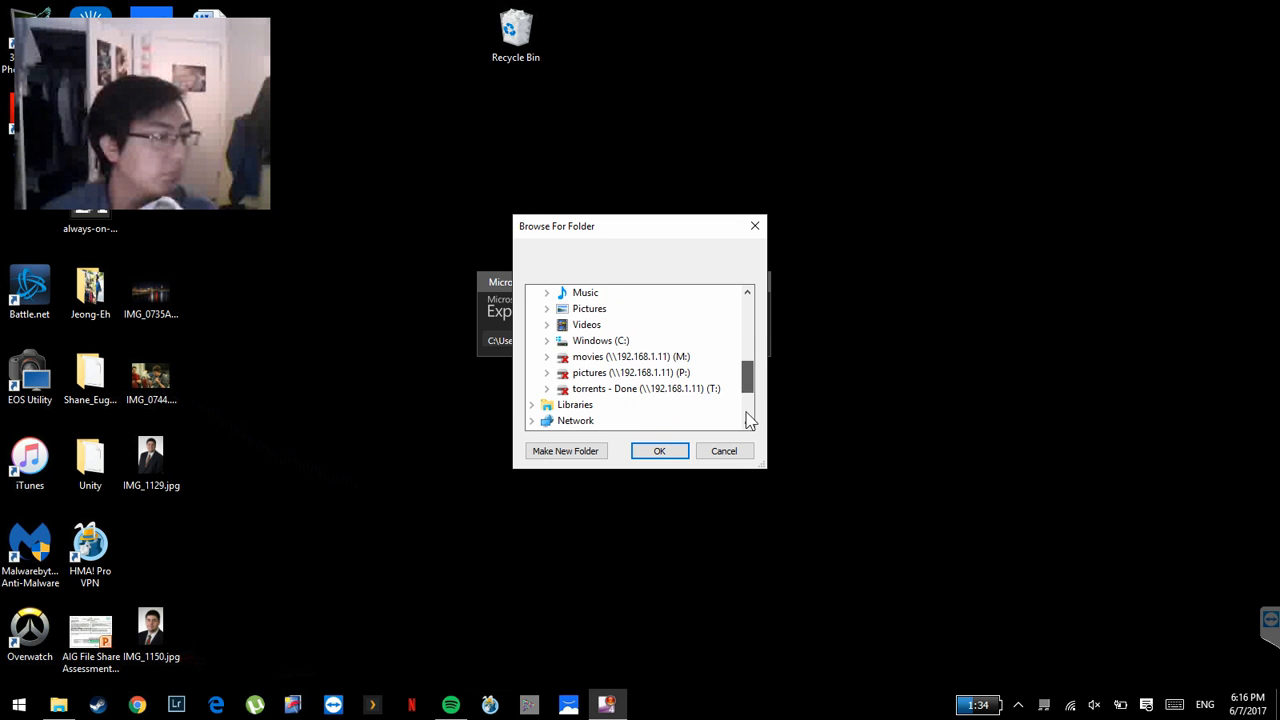
pyautogui.click(737, 451)
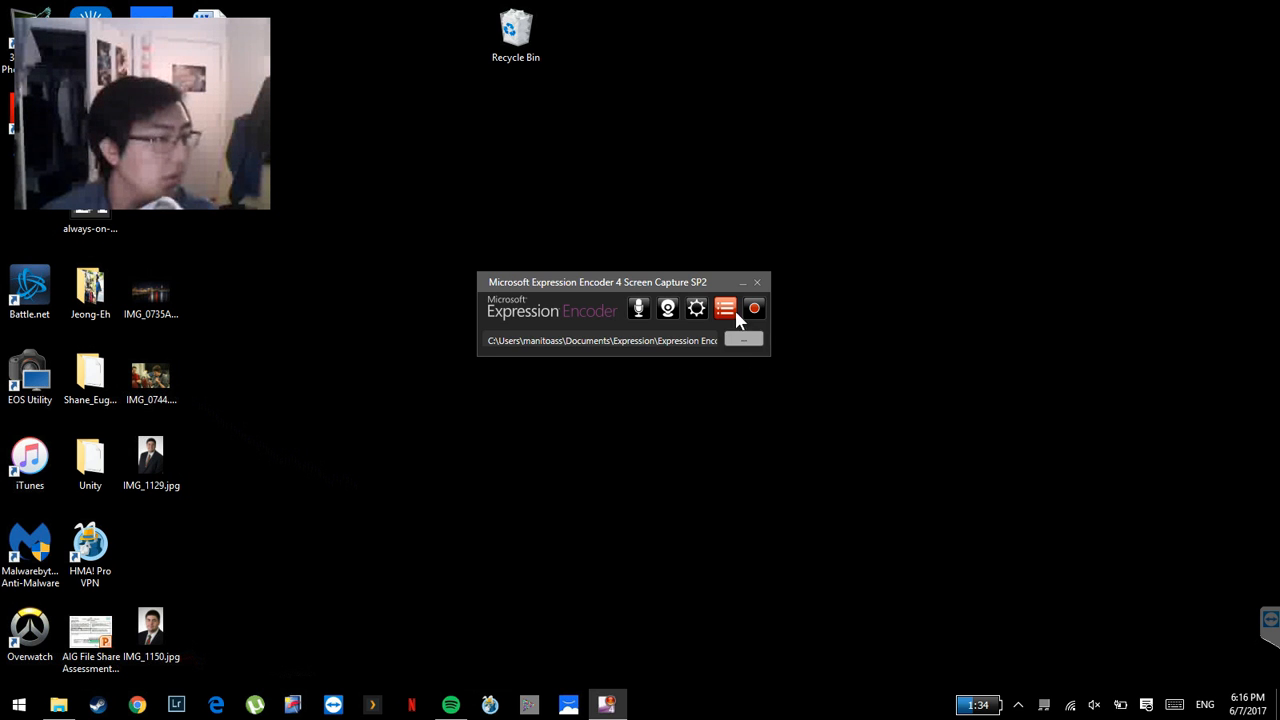
# Start a new capture and select a 1600 by 828 desktop region to record.
pyautogui.click(753, 310)
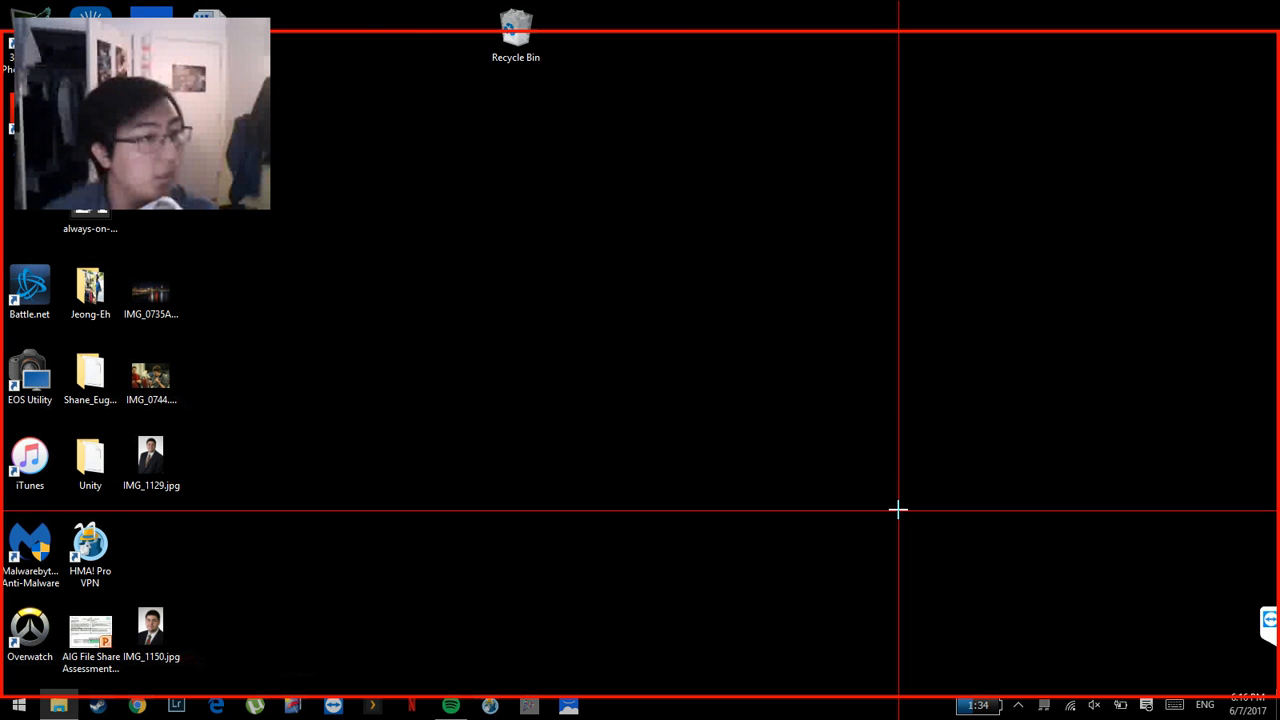
pyautogui.click(871, 262)
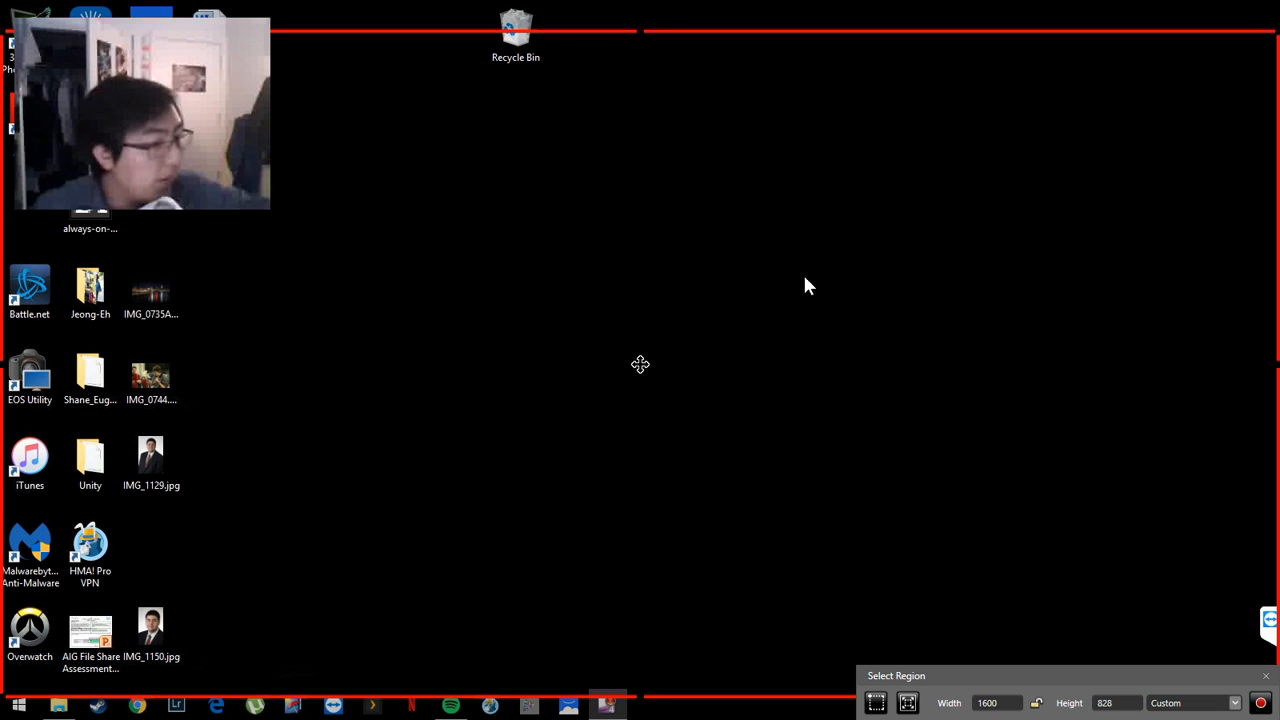
# Switch to Chrome and restore its maximized window to a smaller one inside the capture region.
pyautogui.click(146, 704)
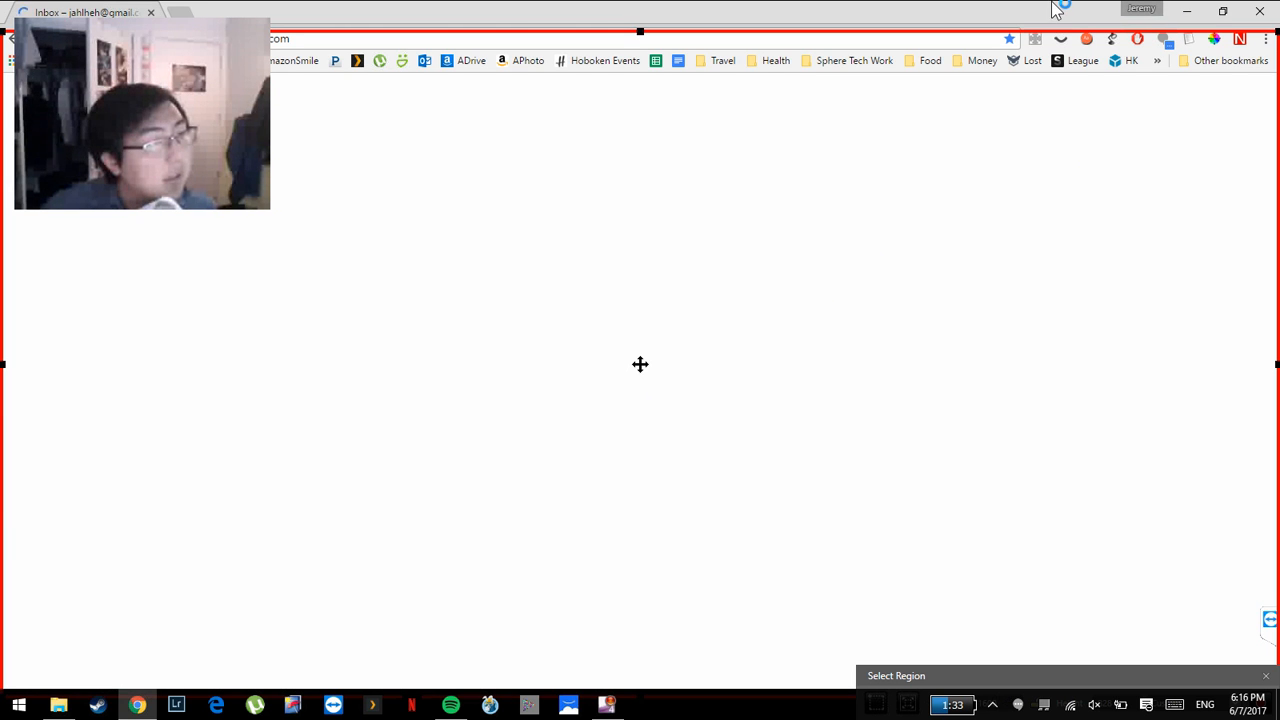
pyautogui.moveTo(1058, 12); pyautogui.dragTo(1052, 63)
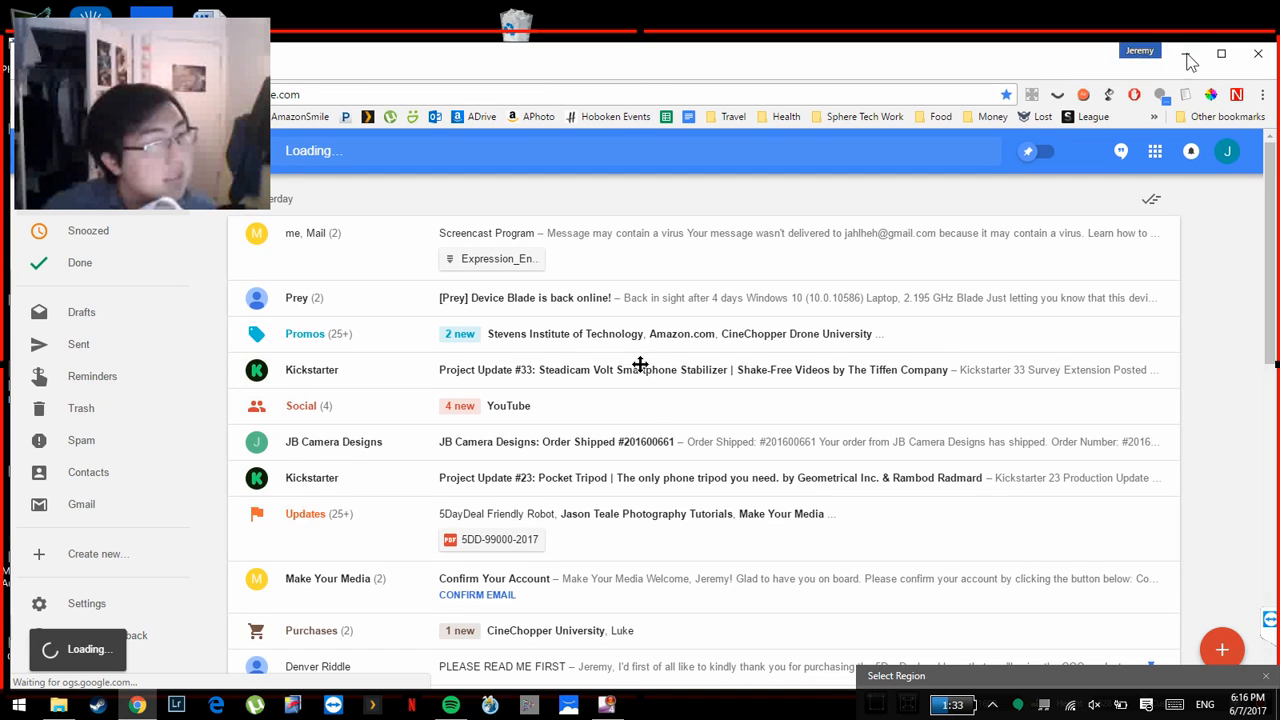
# Maximize the Chrome window, close the region selection, and move the Expression Encoder capture window clear of its starting position.
pyautogui.click(1222, 55)
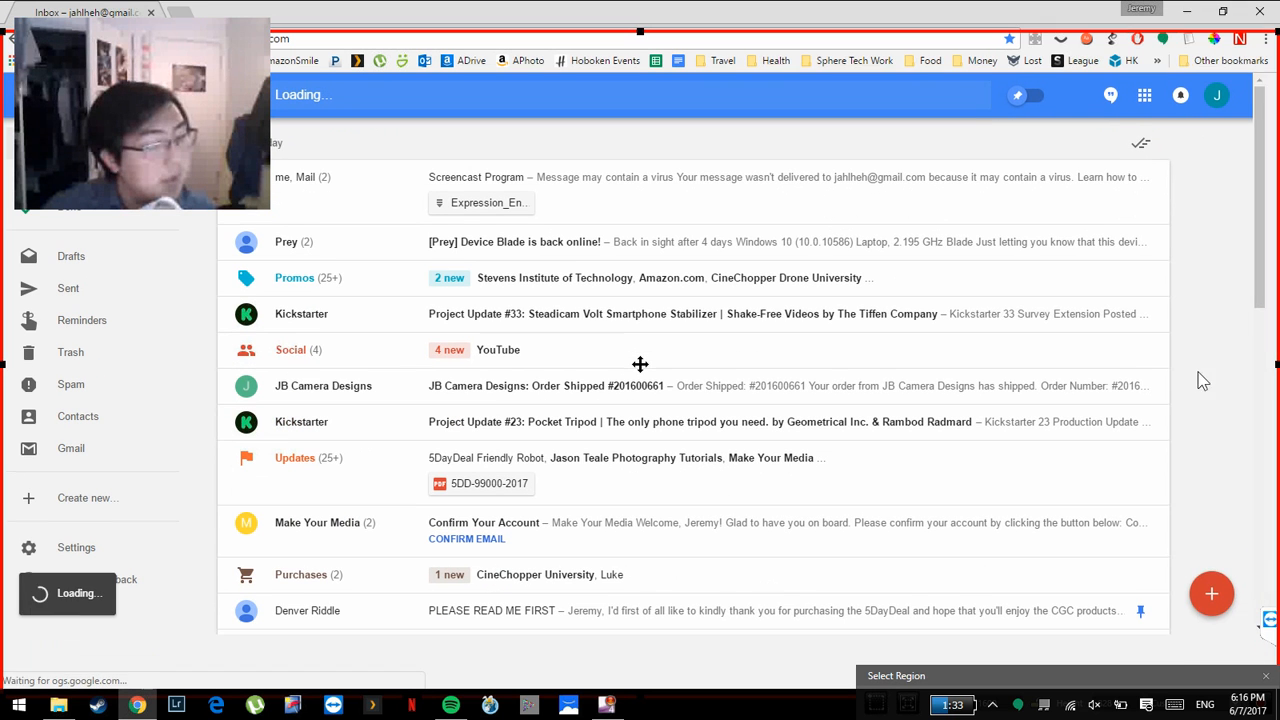
pyautogui.click(1266, 684)
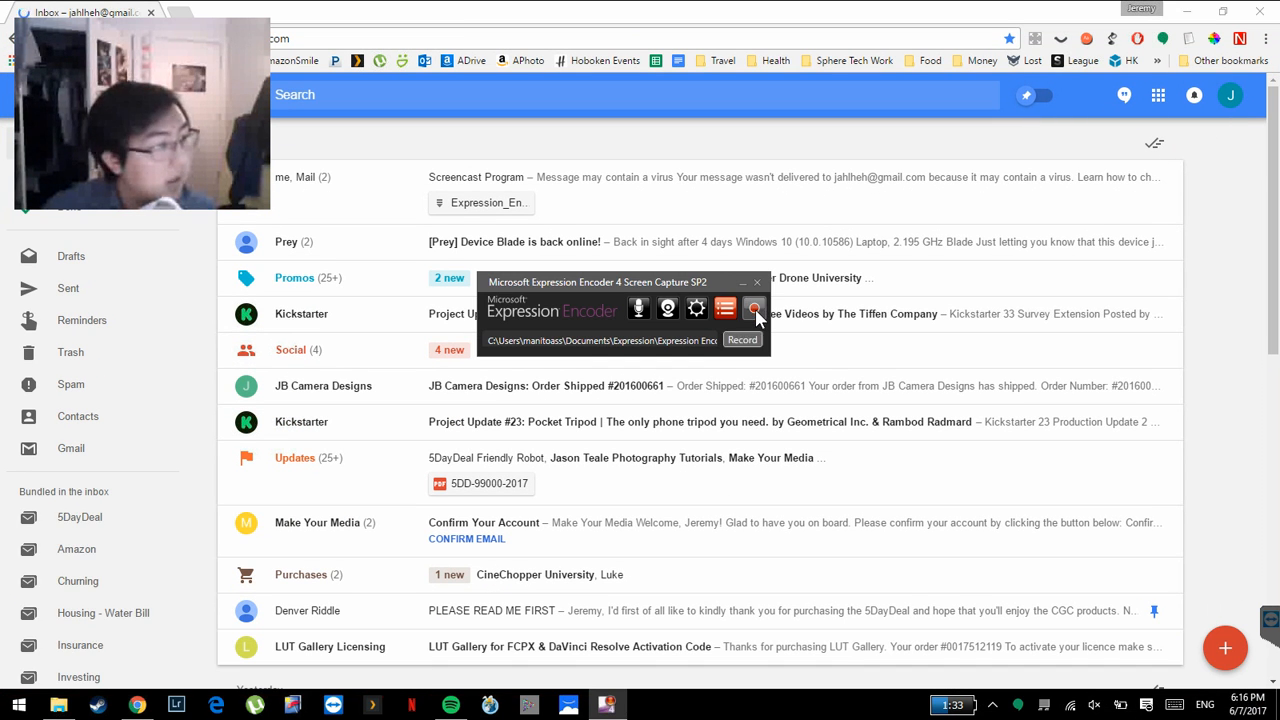
pyautogui.moveTo(659, 291); pyautogui.dragTo(809, 291)
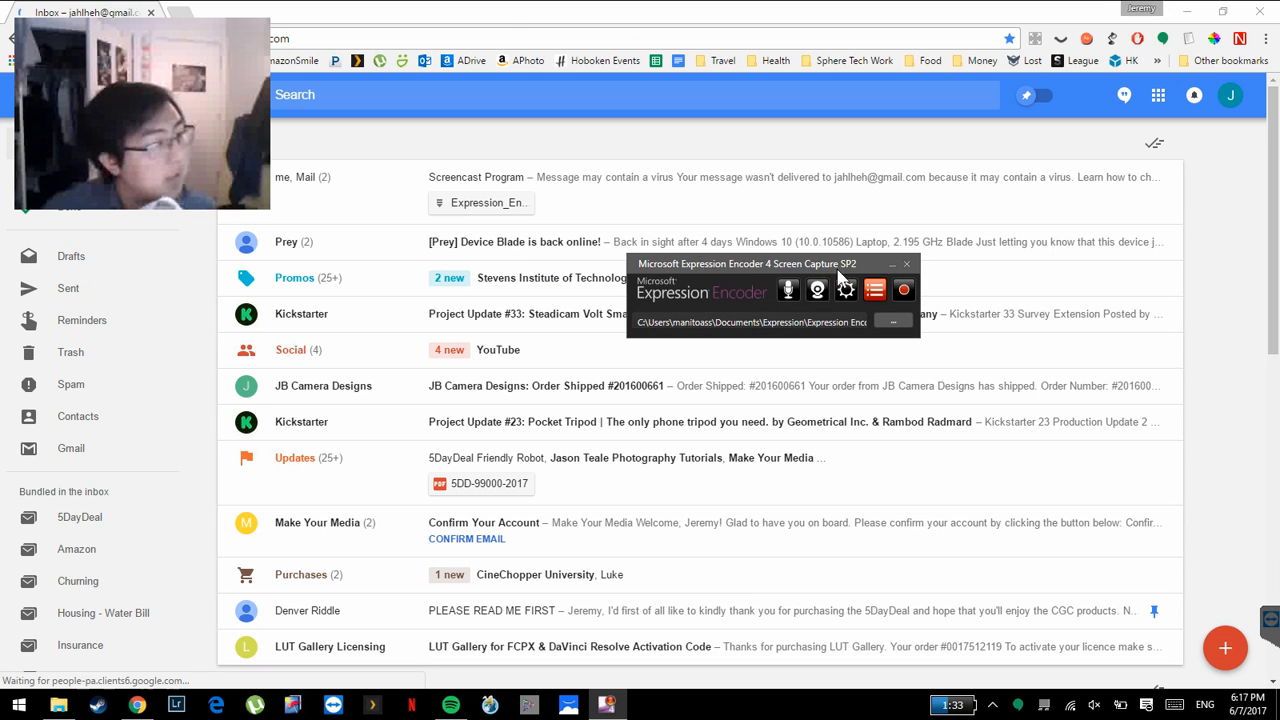
# Search for cameras in a new Chrome tab.
pyautogui.click(172, 13)
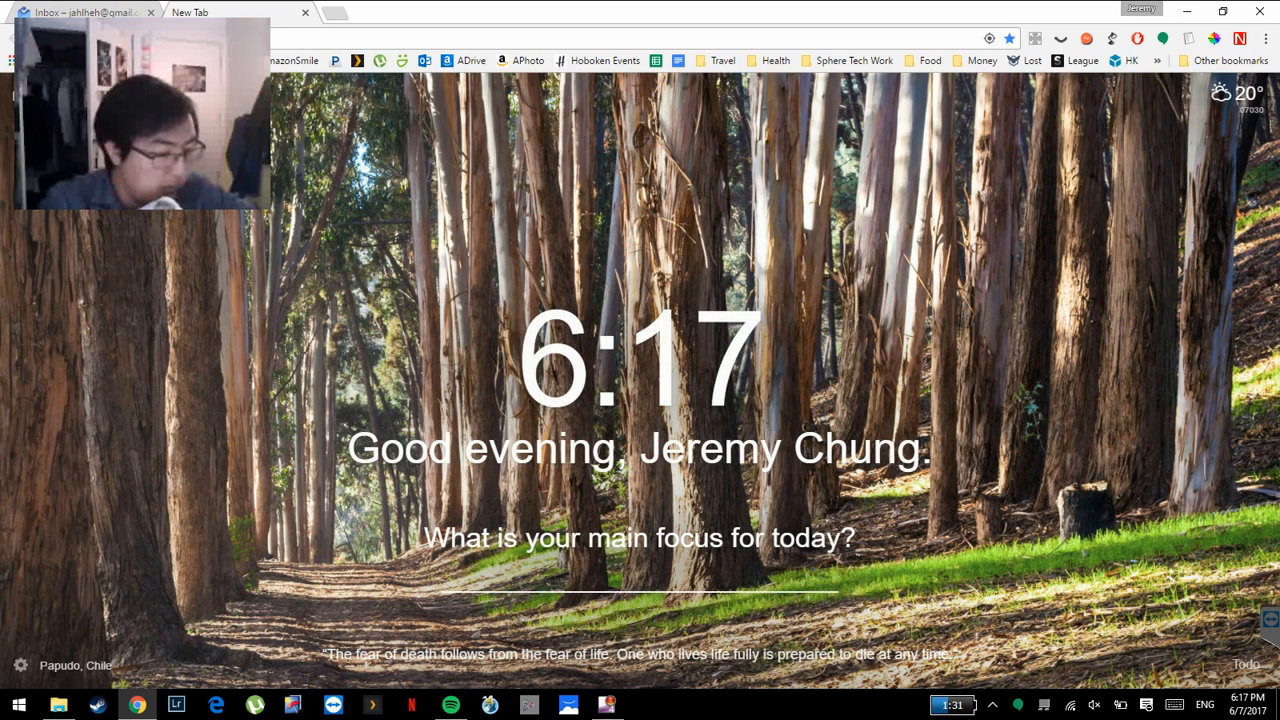
pyautogui.write('cameras')
pyautogui.press('Return')
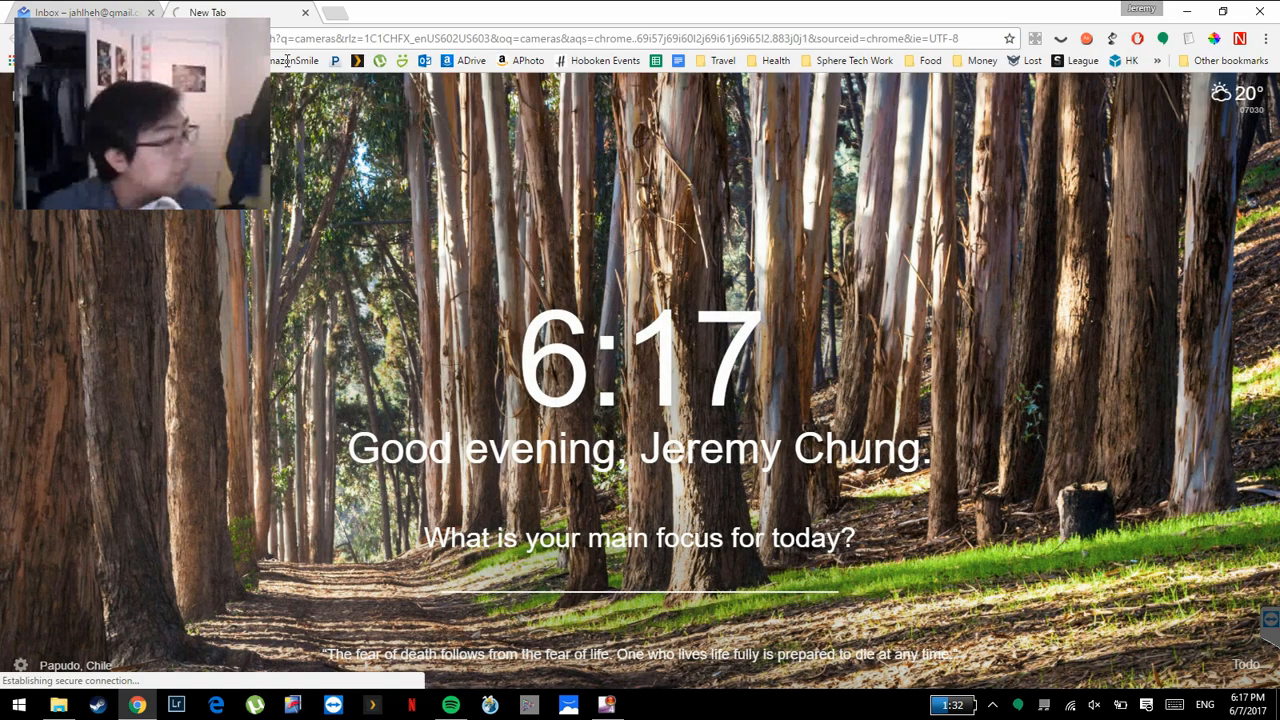
# Try a capture region of about 685 by 422 pixels around the camera results and block the page's location request.
pyautogui.click(606, 705)
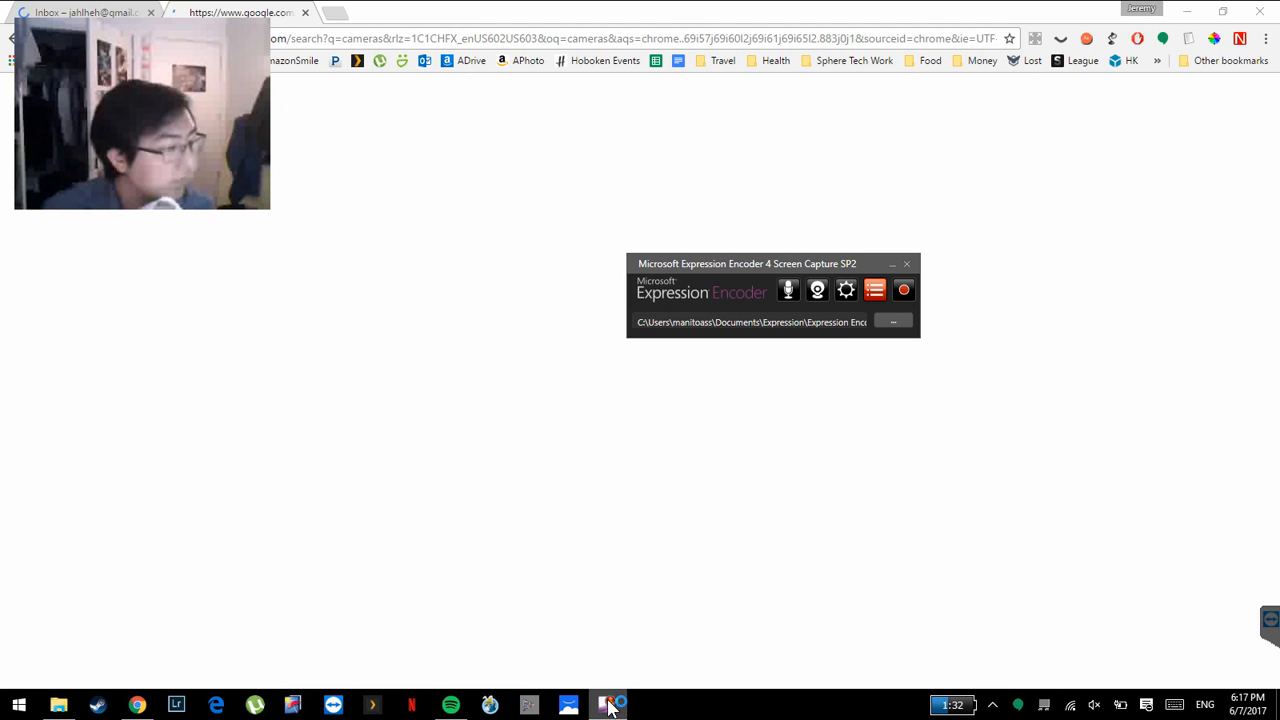
pyautogui.click(903, 290)
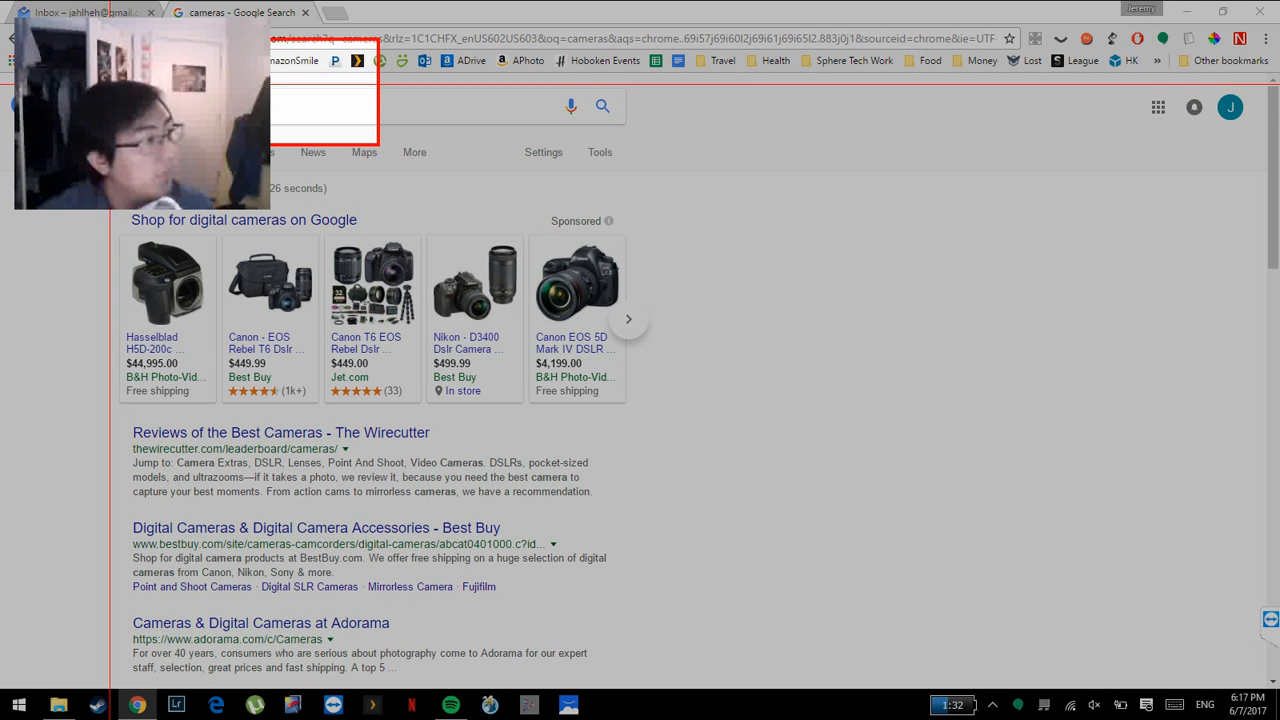
pyautogui.moveTo(110, 84); pyautogui.dragTo(656, 412)
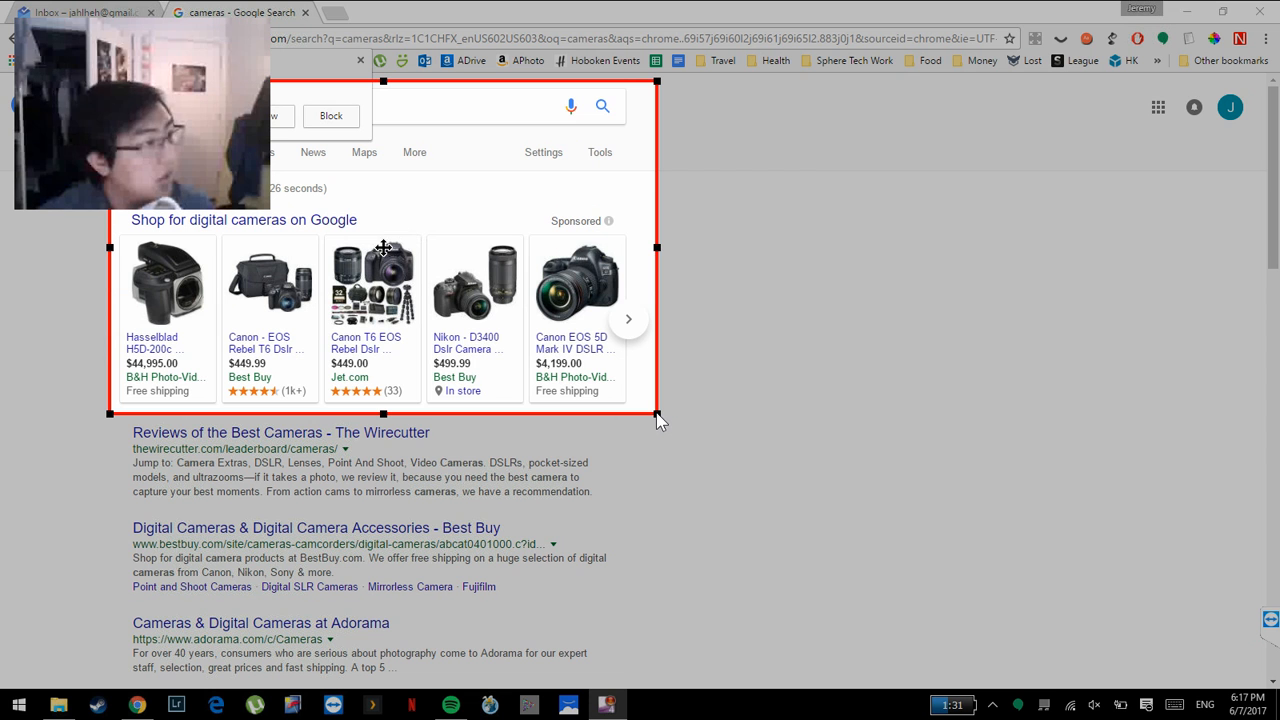
pyautogui.click(340, 120)
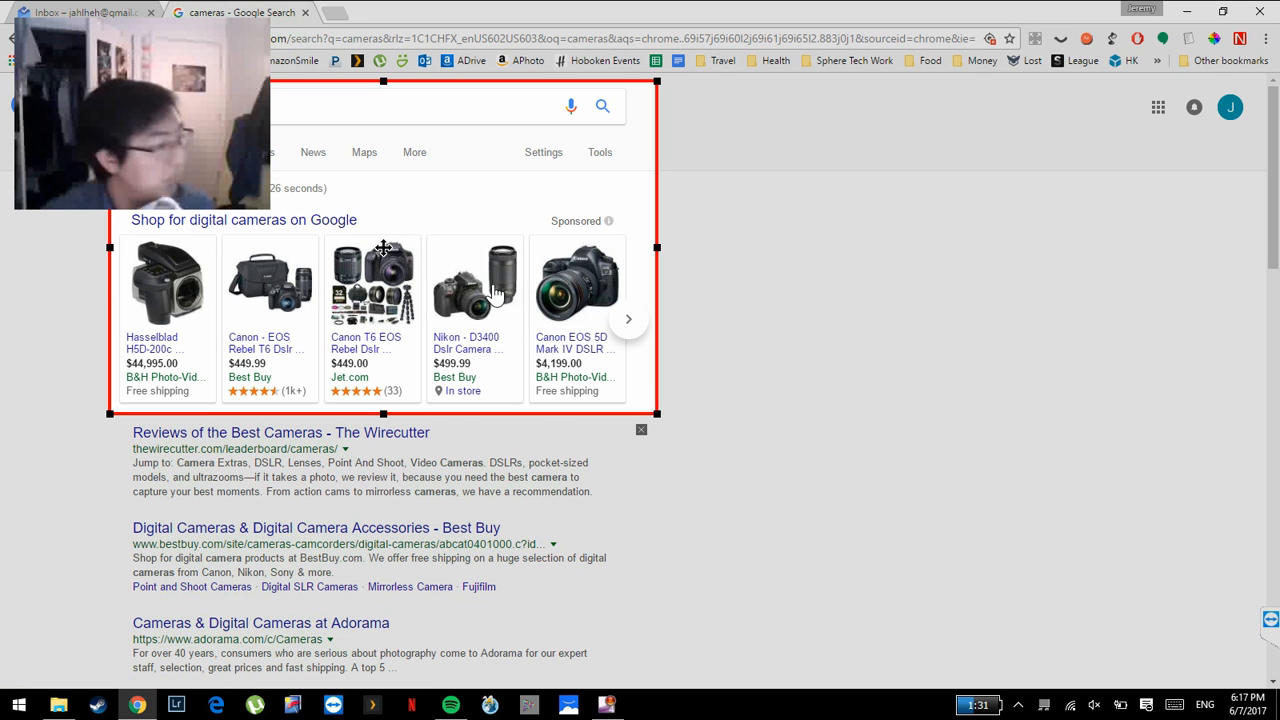
pyautogui.click(661, 77)
pyautogui.moveTo(661, 77)
pyautogui.mouseDown()
pyautogui.moveTo(682, 71)
pyautogui.moveTo(664, 70)
pyautogui.mouseUp()
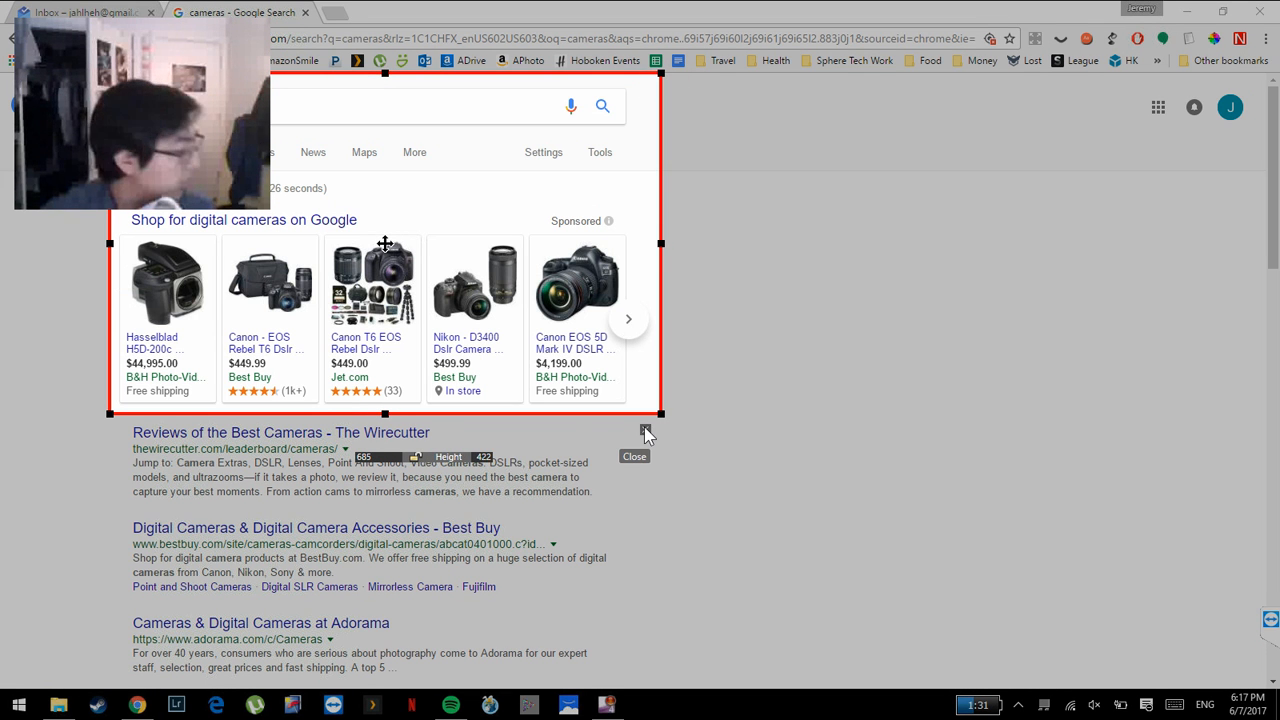
pyautogui.click(645, 432)
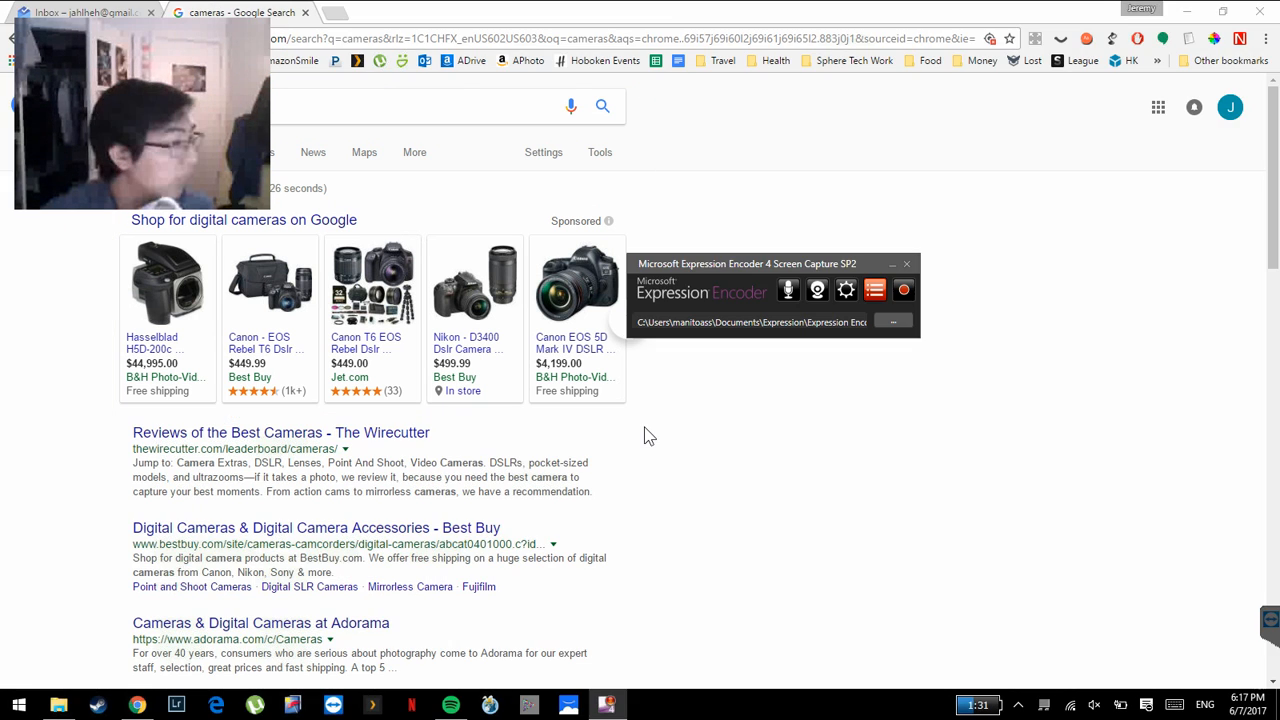
# Start a new capture and select a region of about 724 by 424 pixels around the search bar and camera shopping results.
pyautogui.click(904, 290)
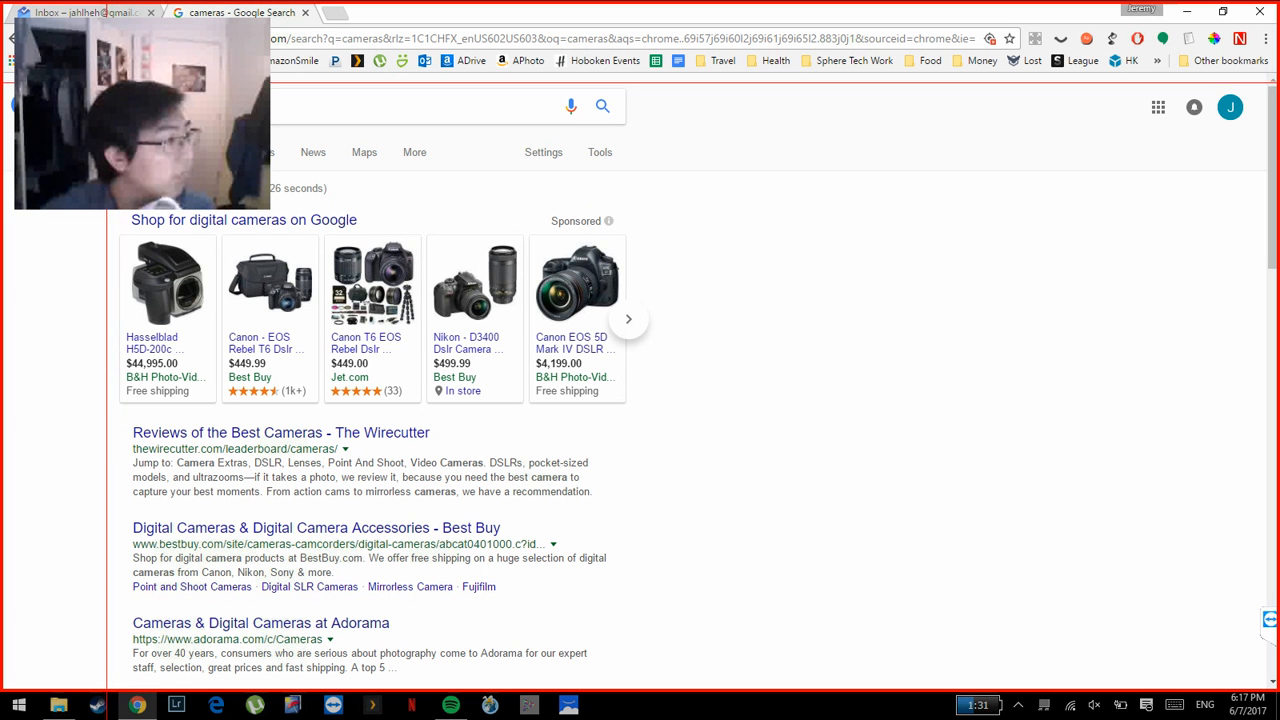
pyautogui.moveTo(104, 80); pyautogui.dragTo(687, 422)
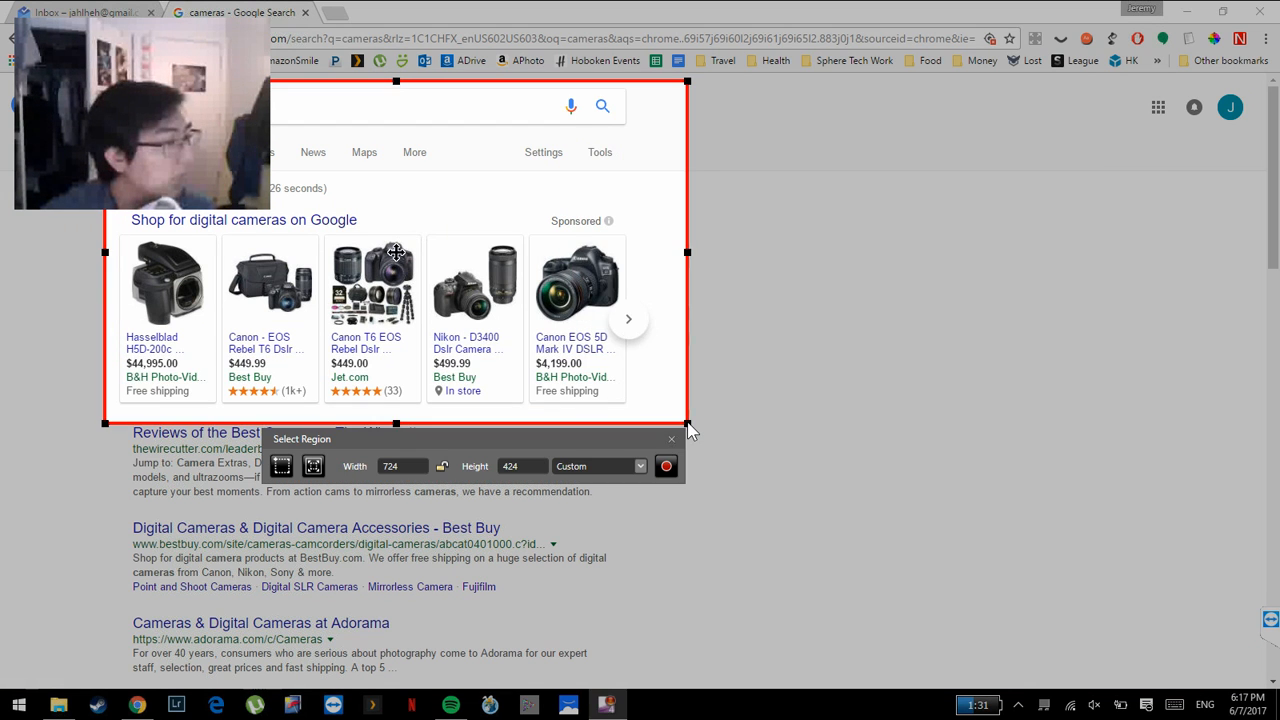
pyautogui.moveTo(489, 447); pyautogui.dragTo(552, 456)
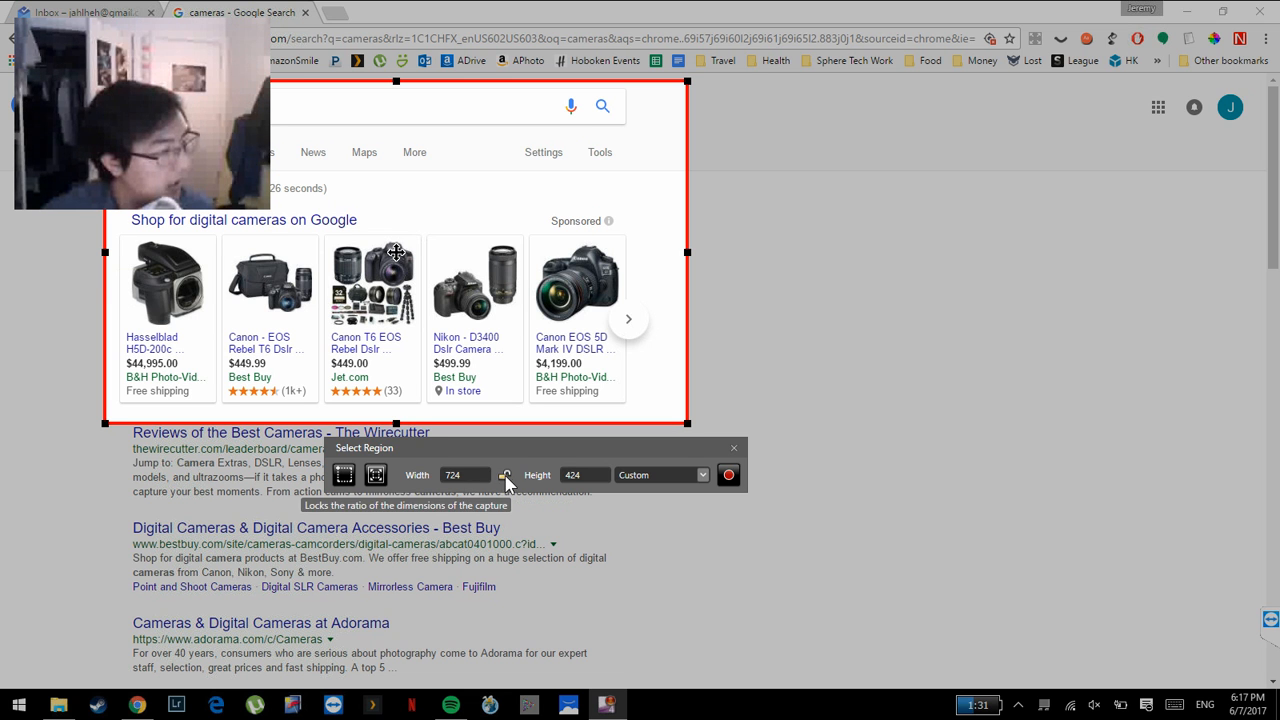
# Lock the capture region's dimension ratio, resize the region to about 687 by 419 pixels, and unlock the ratio.
pyautogui.moveTo(515, 447); pyautogui.dragTo(517, 476)
pyautogui.moveTo(686, 424)
pyautogui.mouseDown()
pyautogui.moveTo(796, 485)
pyautogui.moveTo(701, 416)
pyautogui.moveTo(711, 421)
pyautogui.mouseUp()
pyautogui.moveTo(386, 461); pyautogui.dragTo(321, 447)
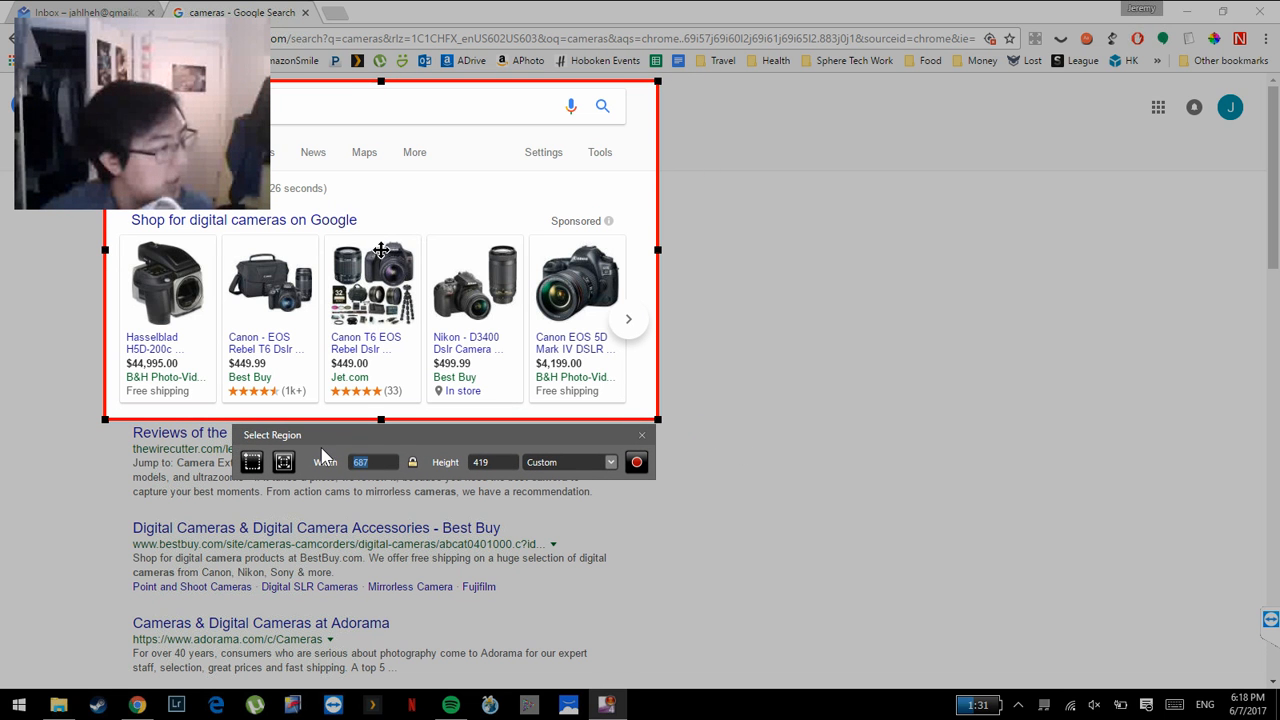
pyautogui.click(416, 466)
# Set the capture region to the 640*360 preset and start recording it.
pyautogui.click(578, 460)
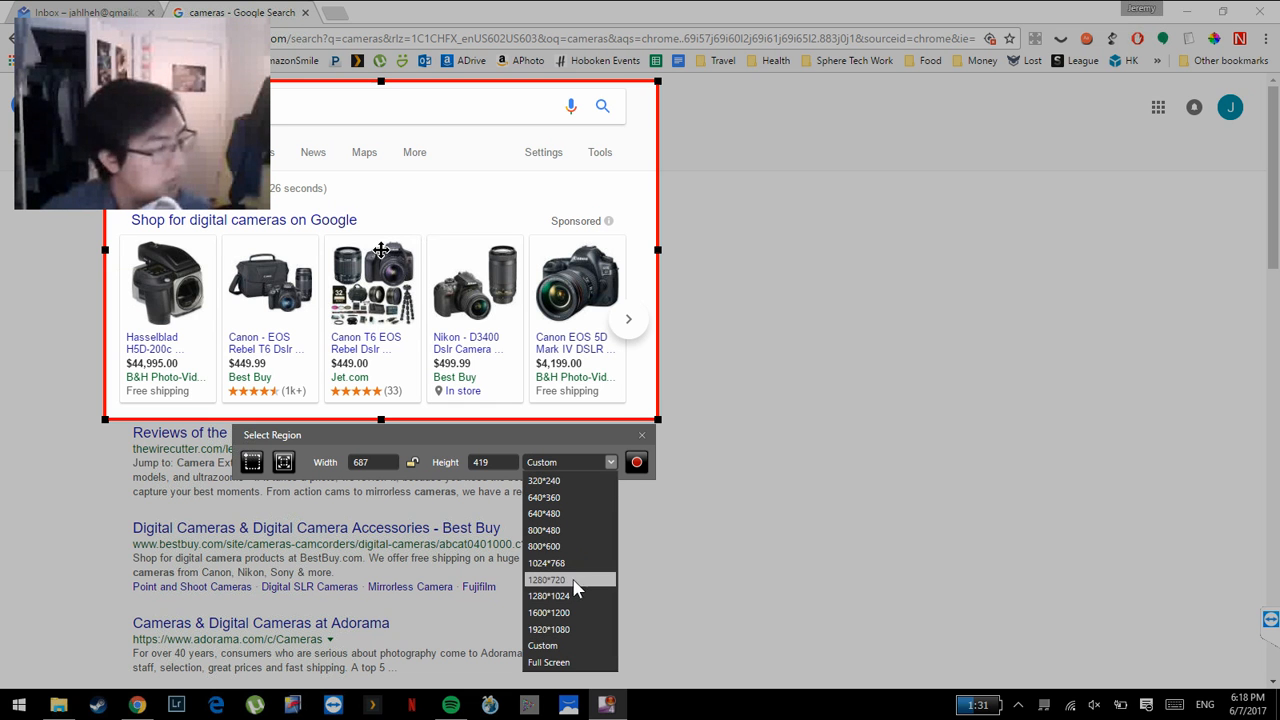
pyautogui.click(578, 498)
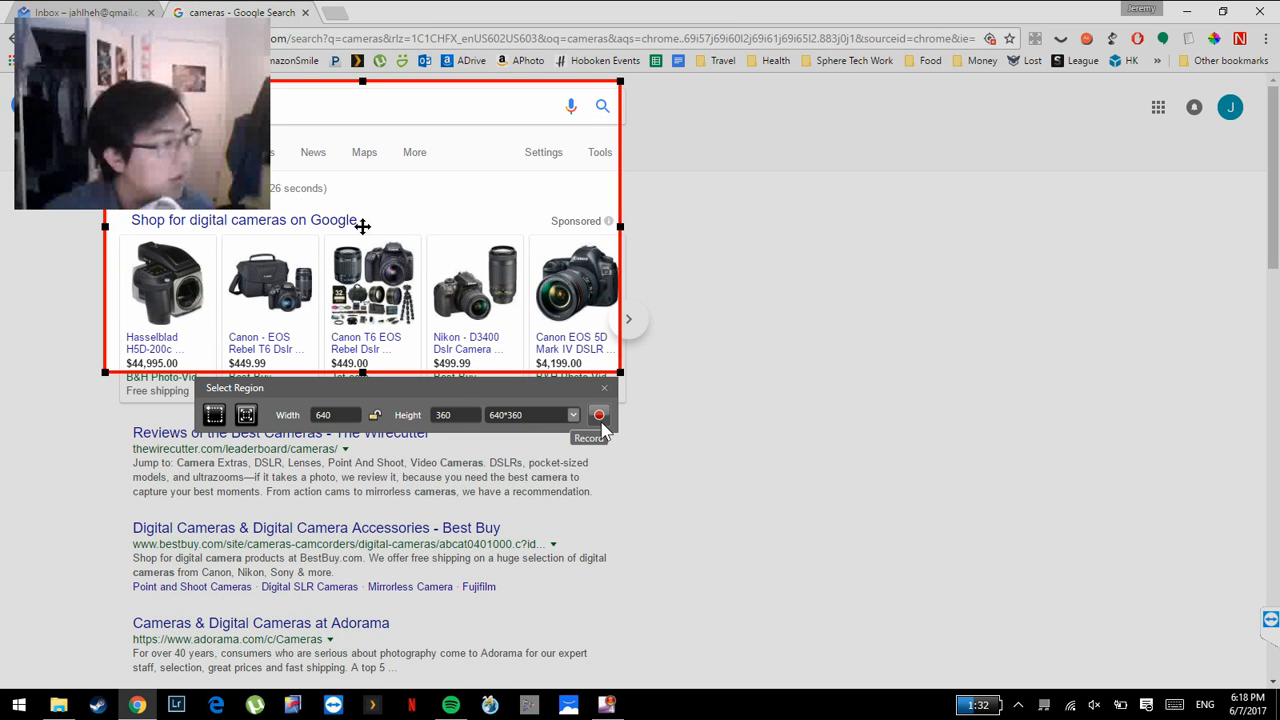
pyautogui.click(599, 416)
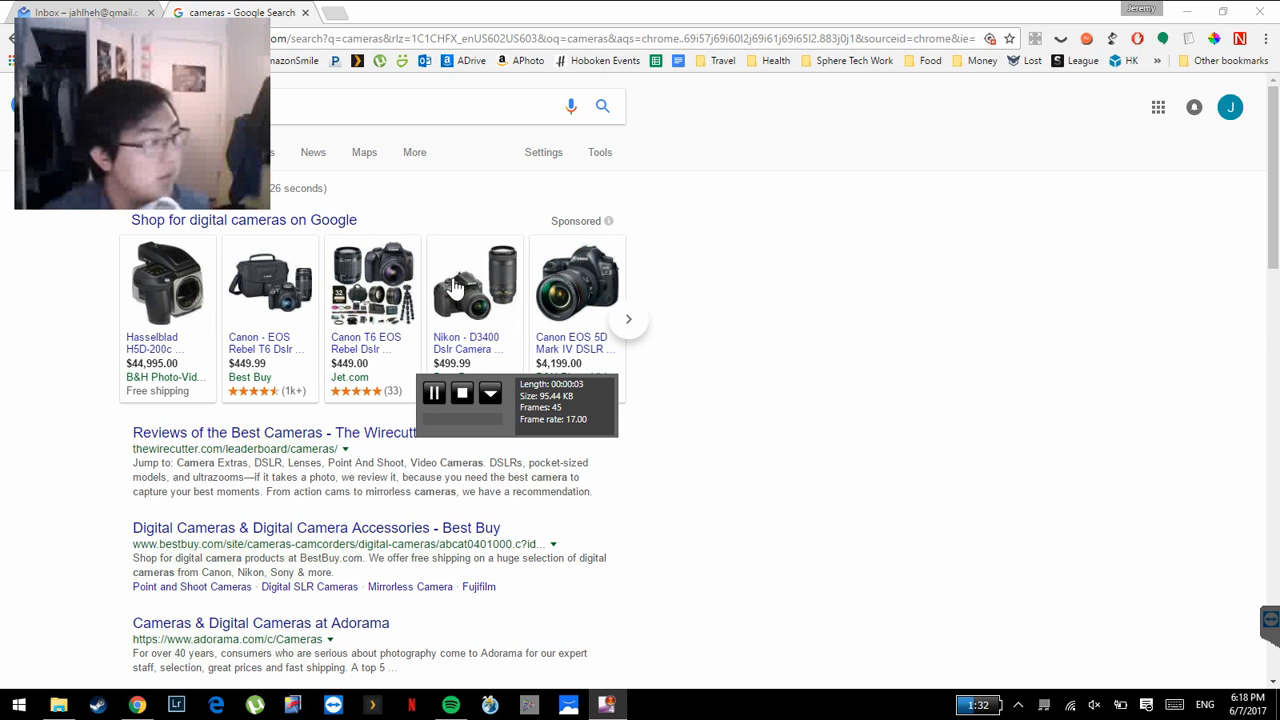
# Scroll through the camera results while recording and search Google for canon cameras.
pyautogui.scroll(-2, 686, 237)
pyautogui.scroll(3, 682, 236)
pyautogui.scroll(-3, 680, 236)
pyautogui.scroll(3, 680, 237)
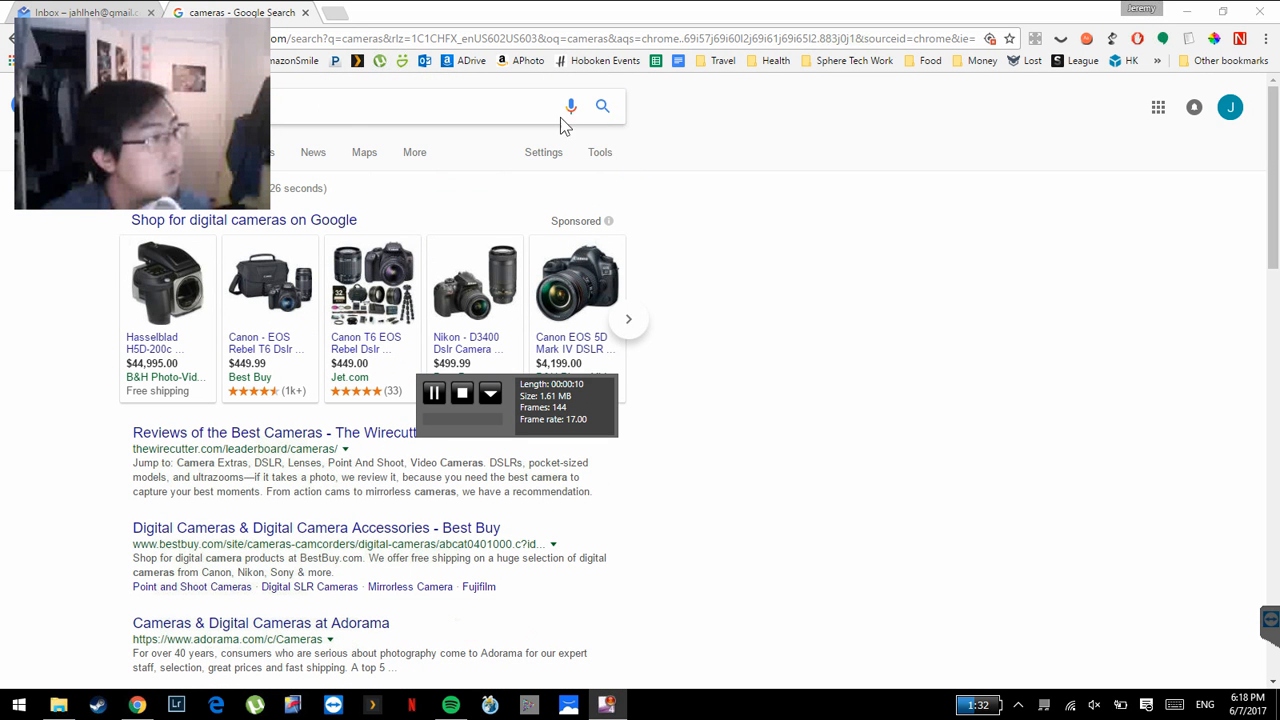
pyautogui.click(530, 97)
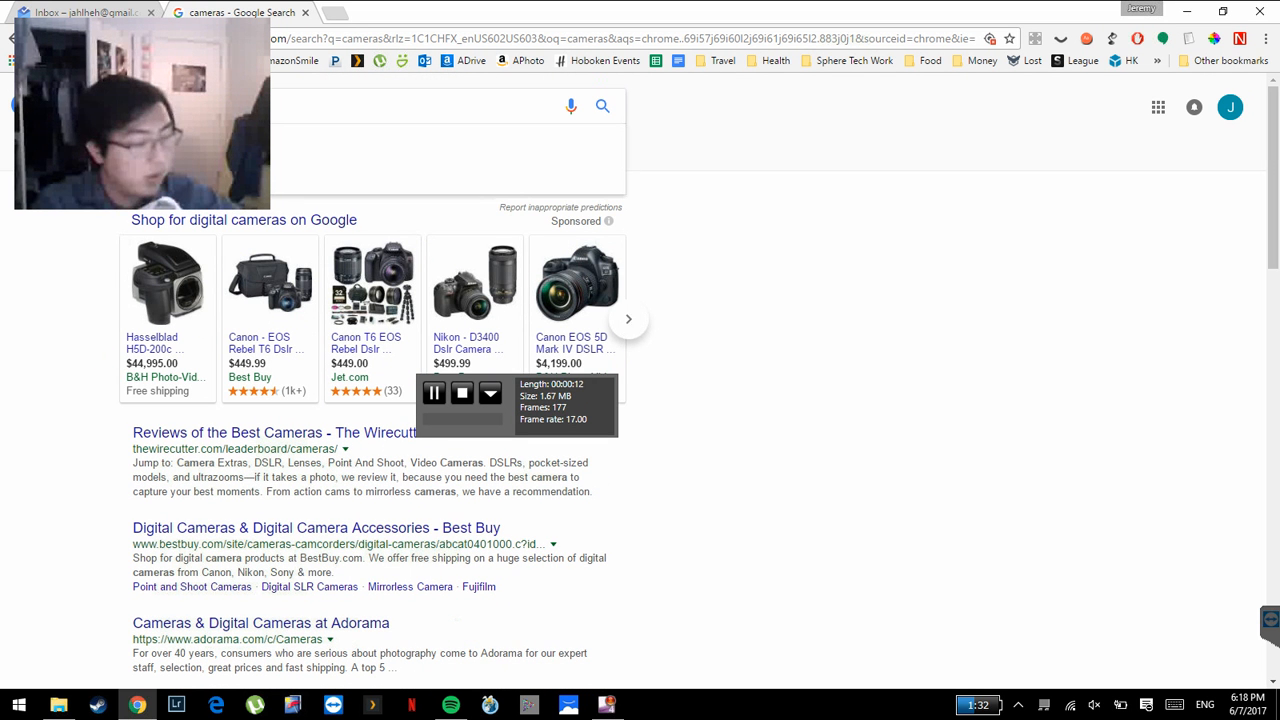
pyautogui.click(602, 105)
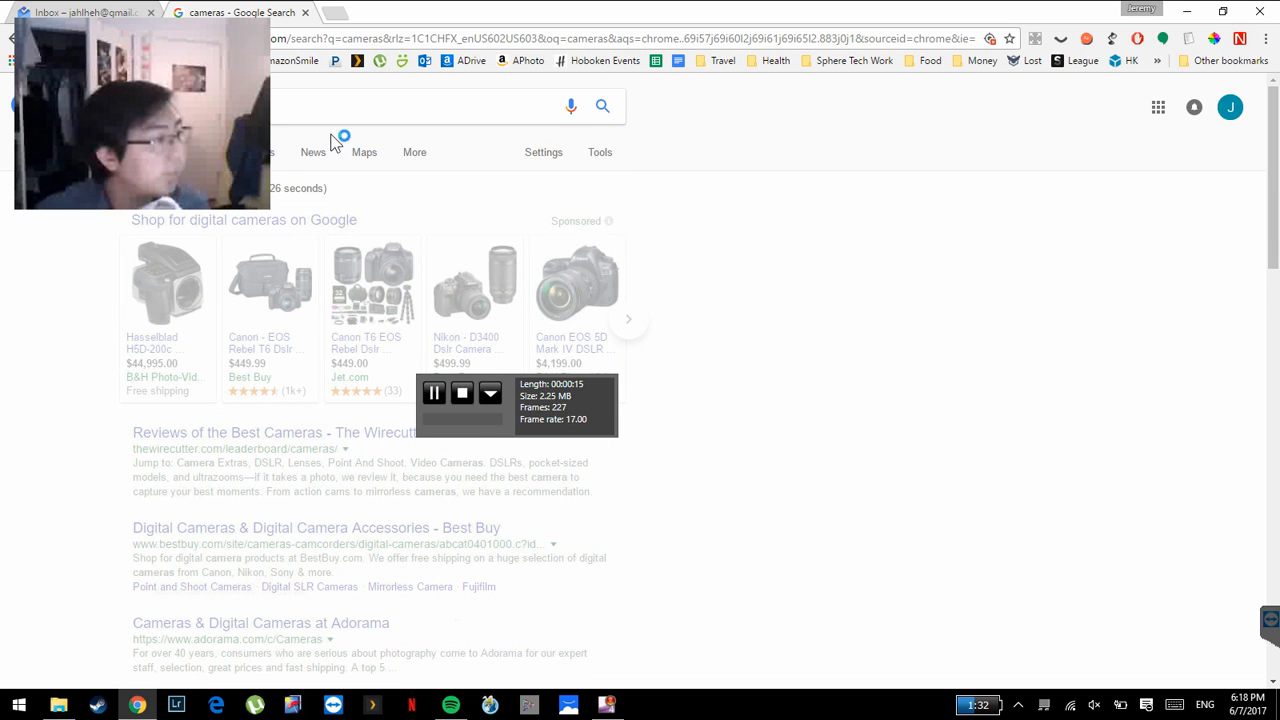
# Open the Canon EOS Digital SLR Cameras shop result and look through its page.
pyautogui.scroll(-3, 215, 244)
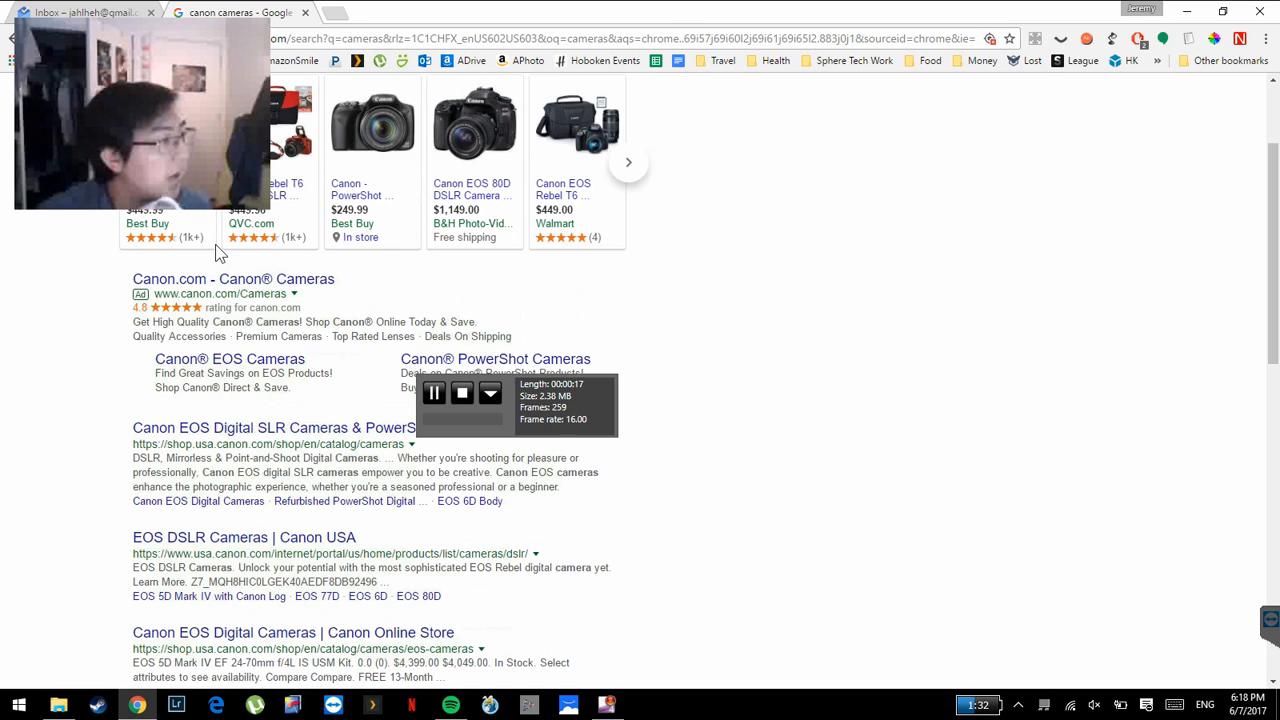
pyautogui.click(236, 272)
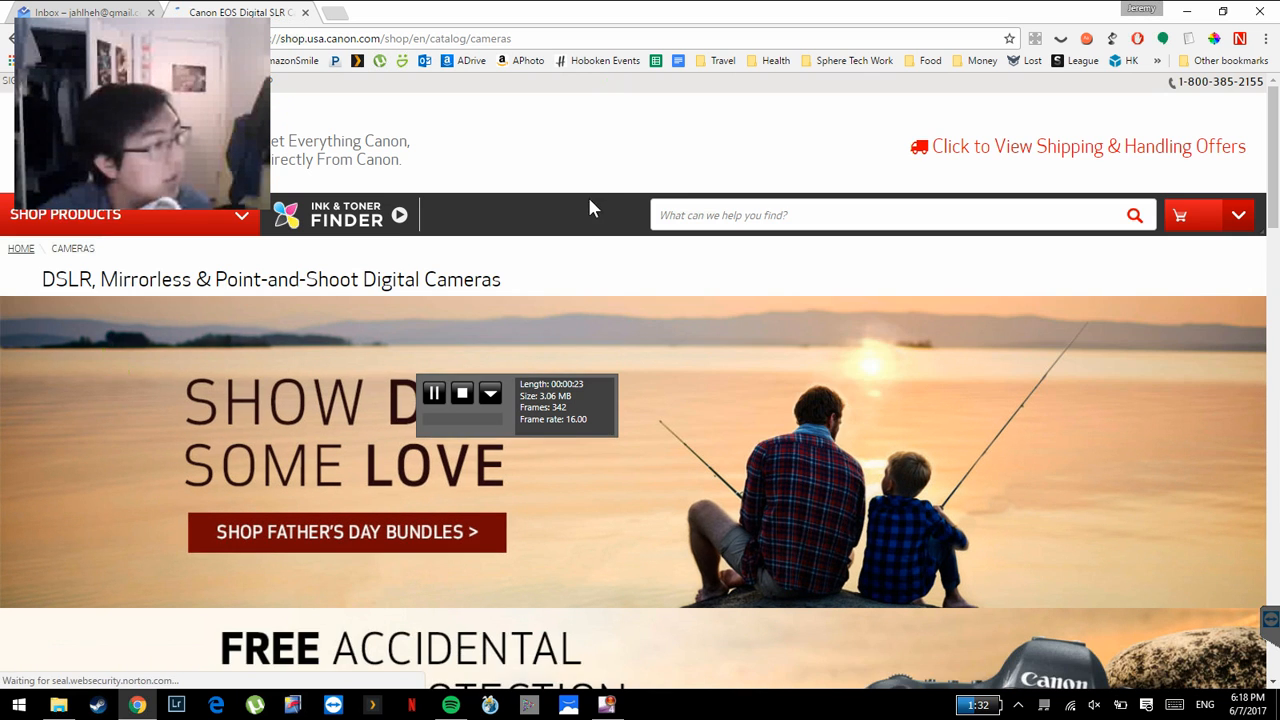
pyautogui.scroll(-2, 552, 245)
pyautogui.scroll(-1, 552, 245)
pyautogui.scroll(1, 552, 245)
# Replace the Canon page's address with youtube.com and load the site.
pyautogui.click(222, 39)
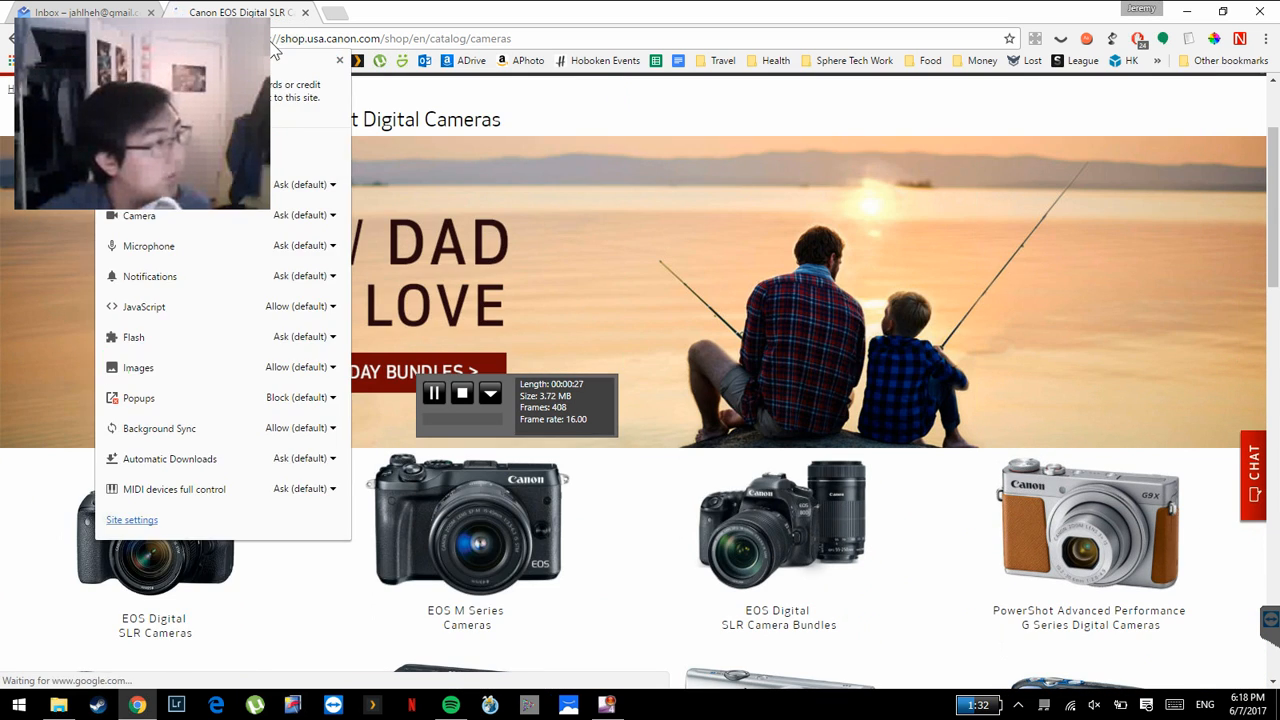
pyautogui.click(432, 12)
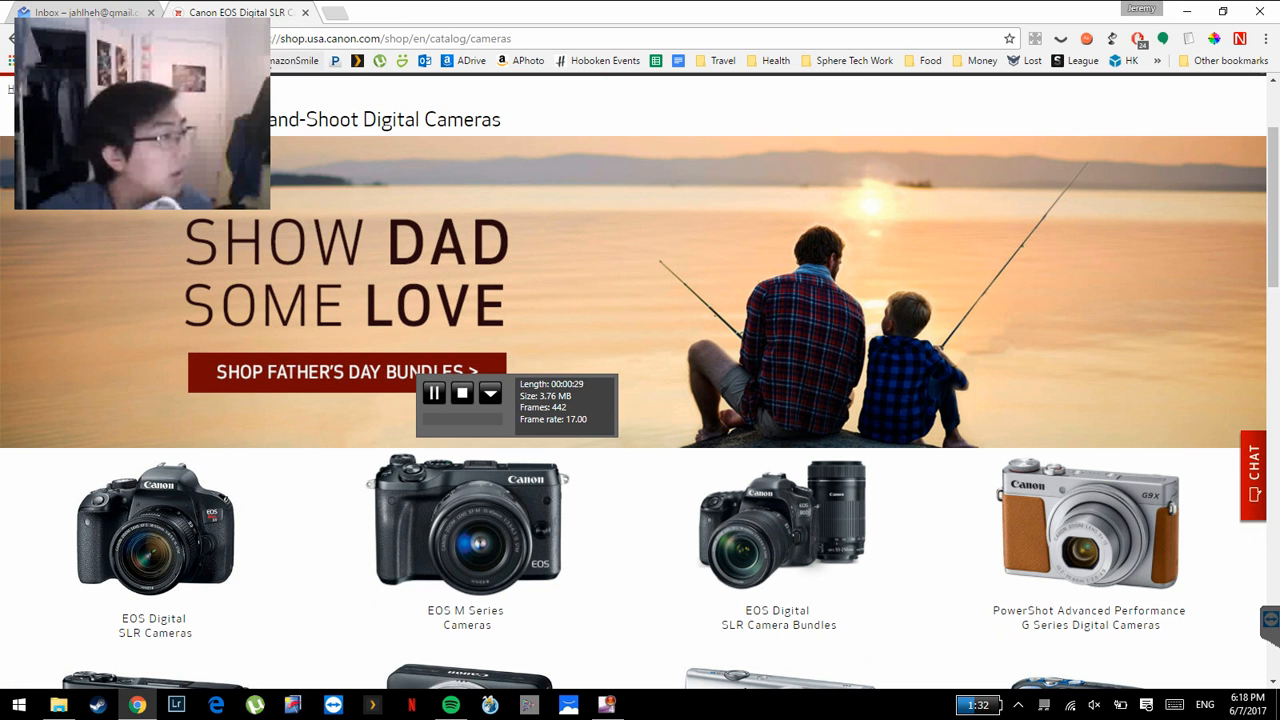
pyautogui.click(225, 39)
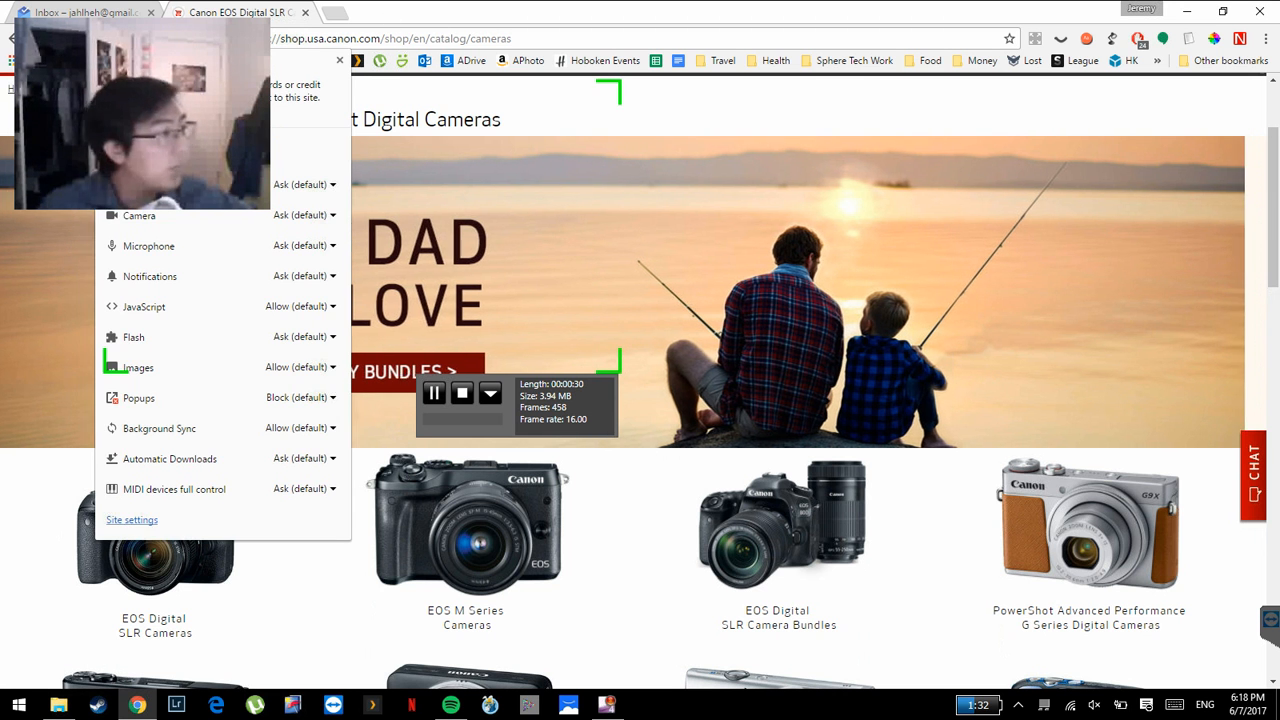
pyautogui.click(320, 40)
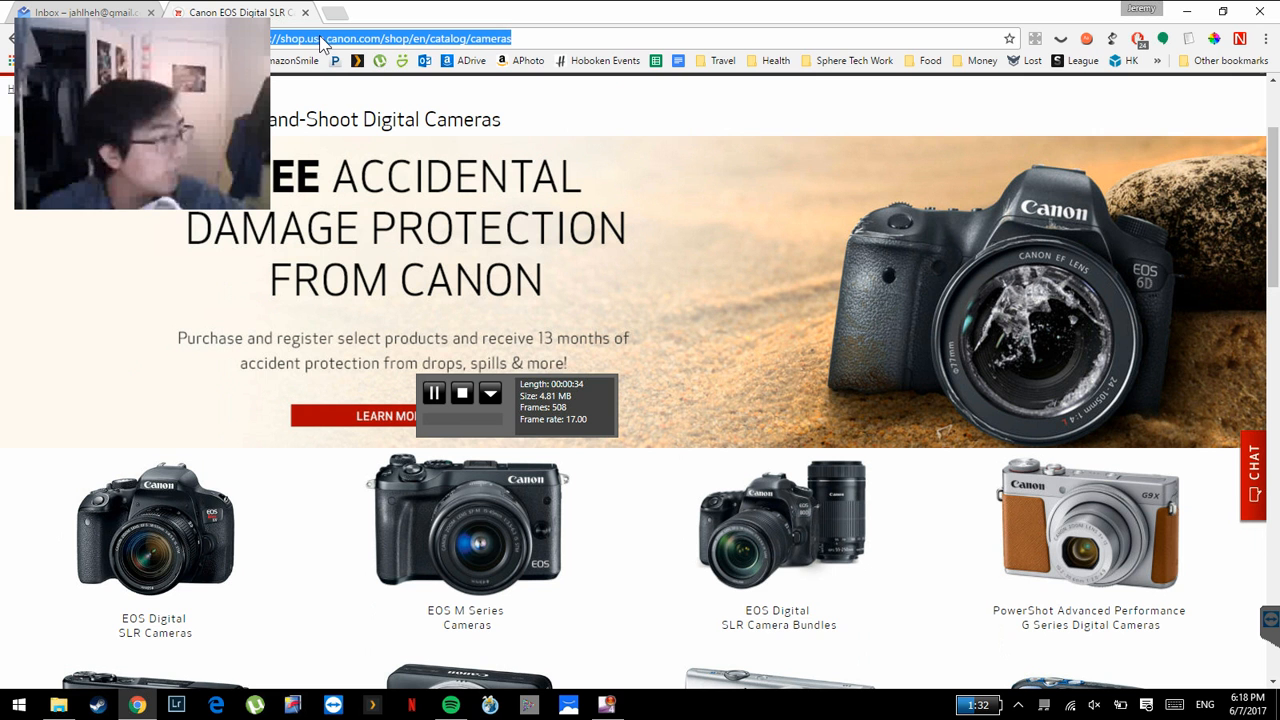
pyautogui.write('youtube.com')
pyautogui.press('Return')
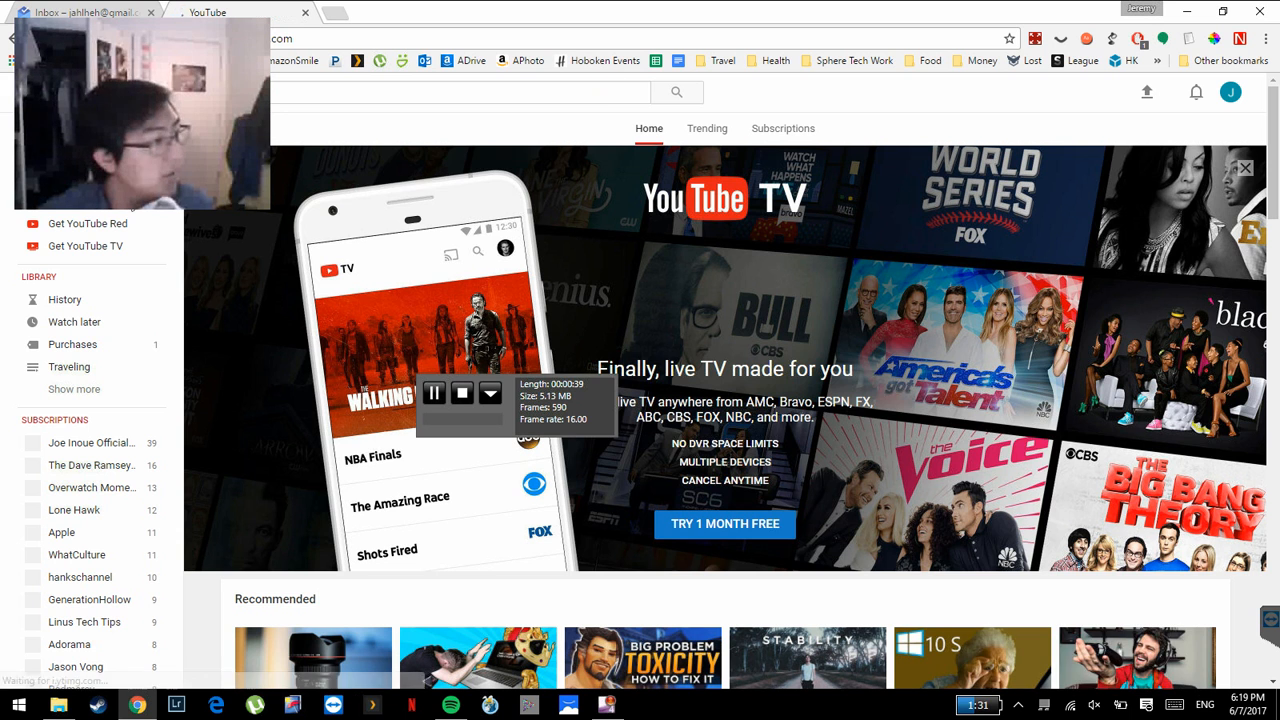
# Play the recommended video "How wide is TOO WIDE??" and stop the screen capture.
pyautogui.scroll(-2, 292, 334)
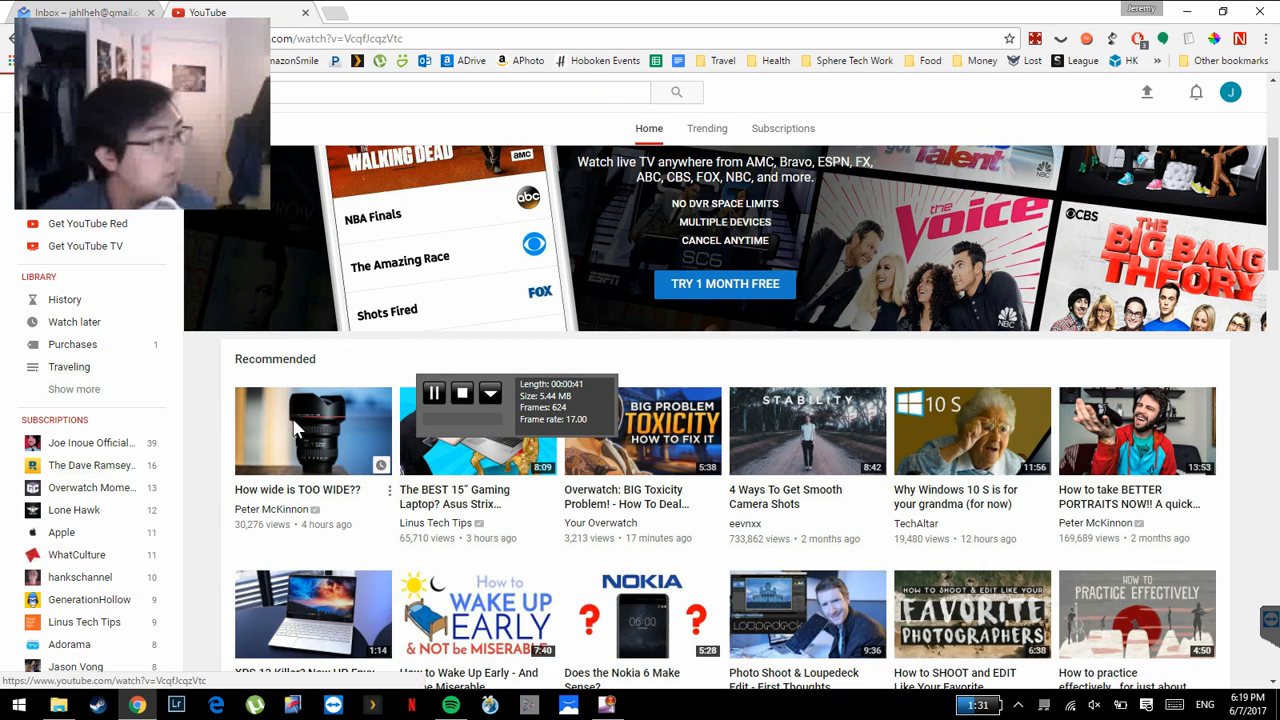
pyautogui.click(297, 428)
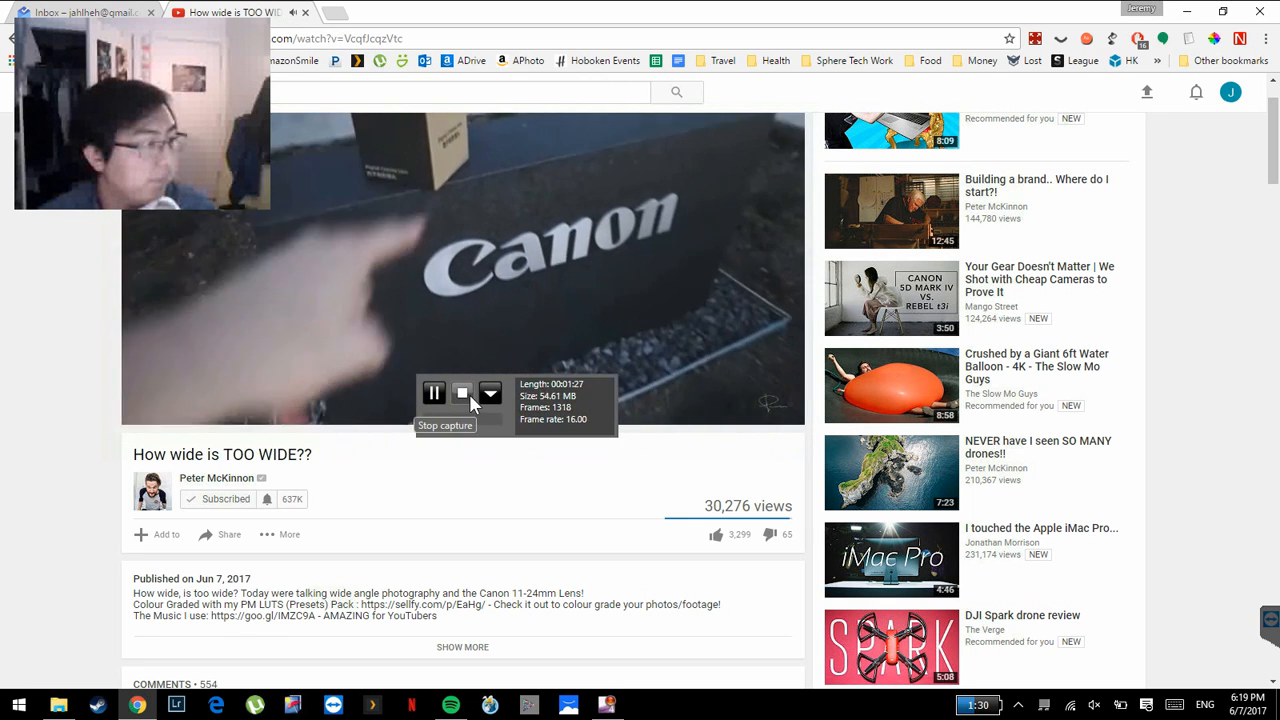
pyautogui.click(466, 393)
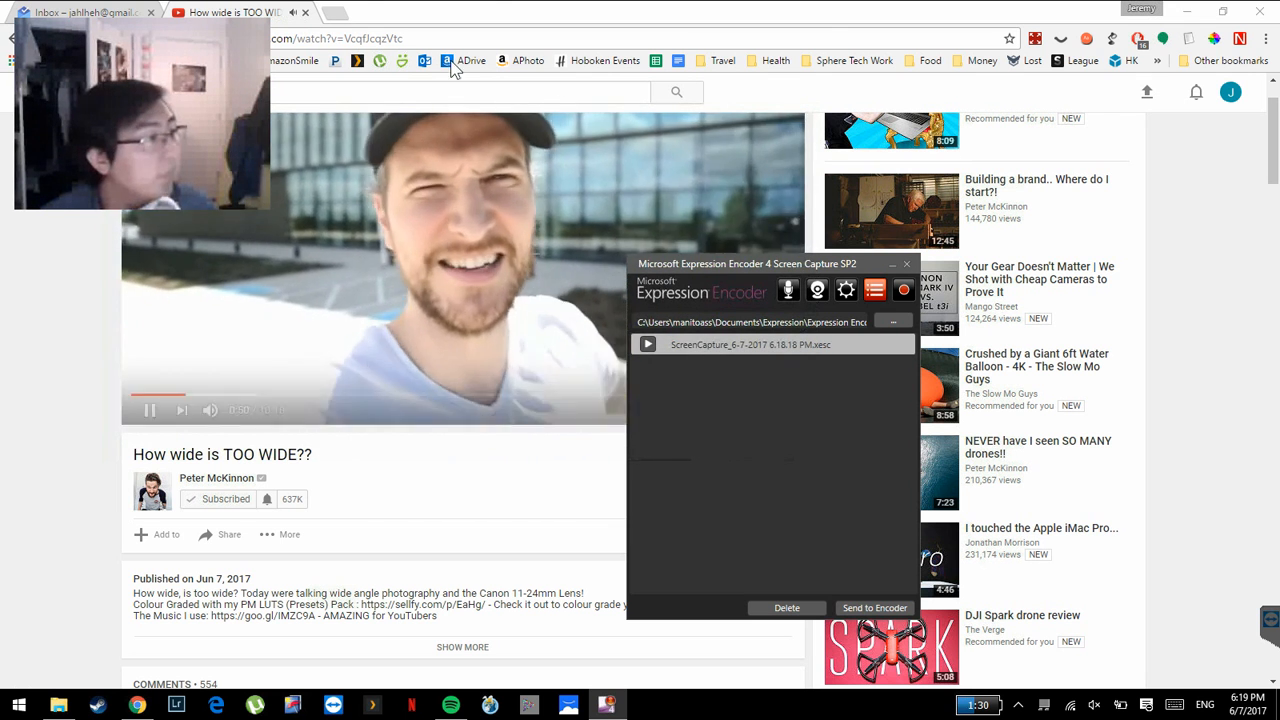
# Close Chrome and send the recorded file ScreenCapture_6-7-2017 6.18.18 PM.xesc to Expression Encoder.
pyautogui.click(1262, 22)
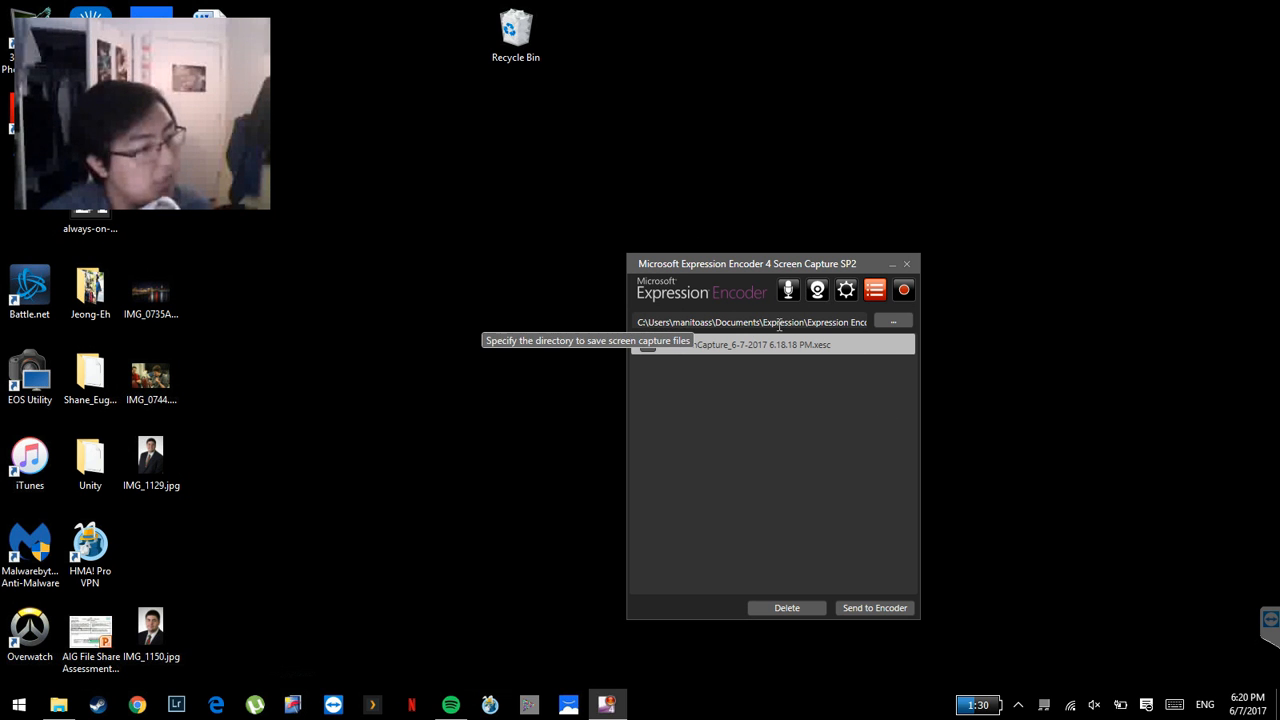
pyautogui.moveTo(749, 321); pyautogui.dragTo(839, 320)
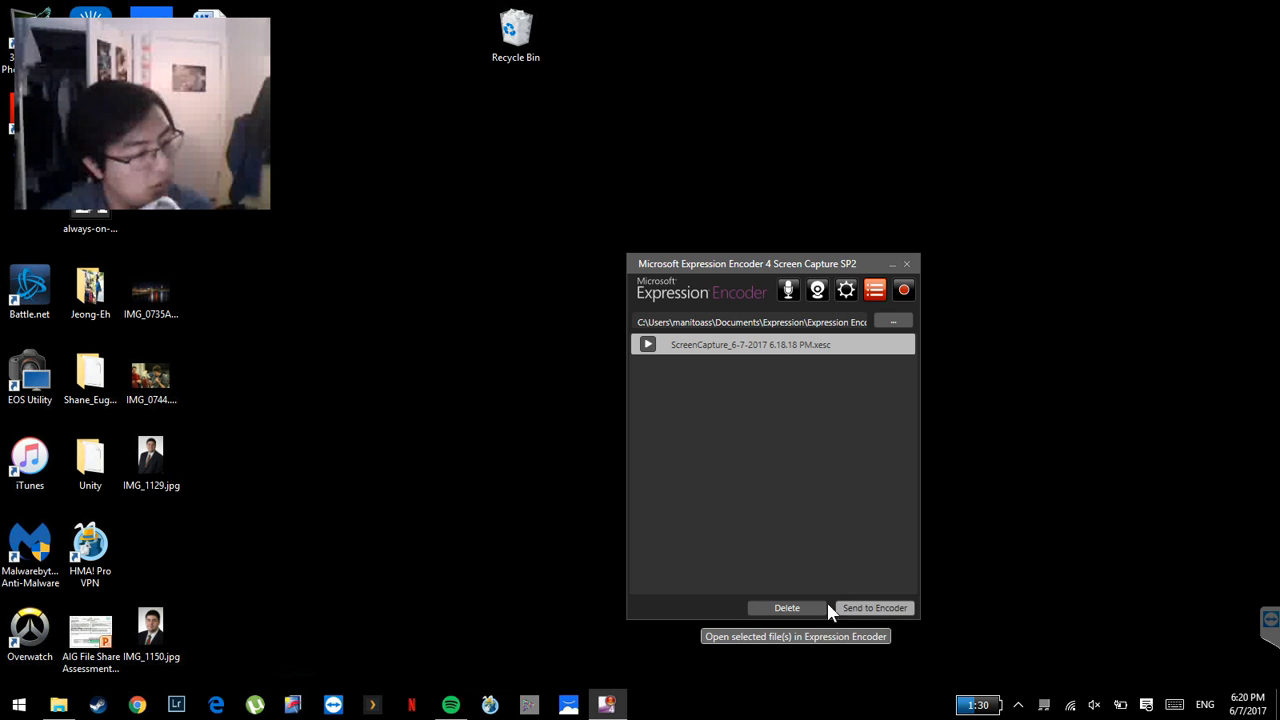
pyautogui.click(870, 609)
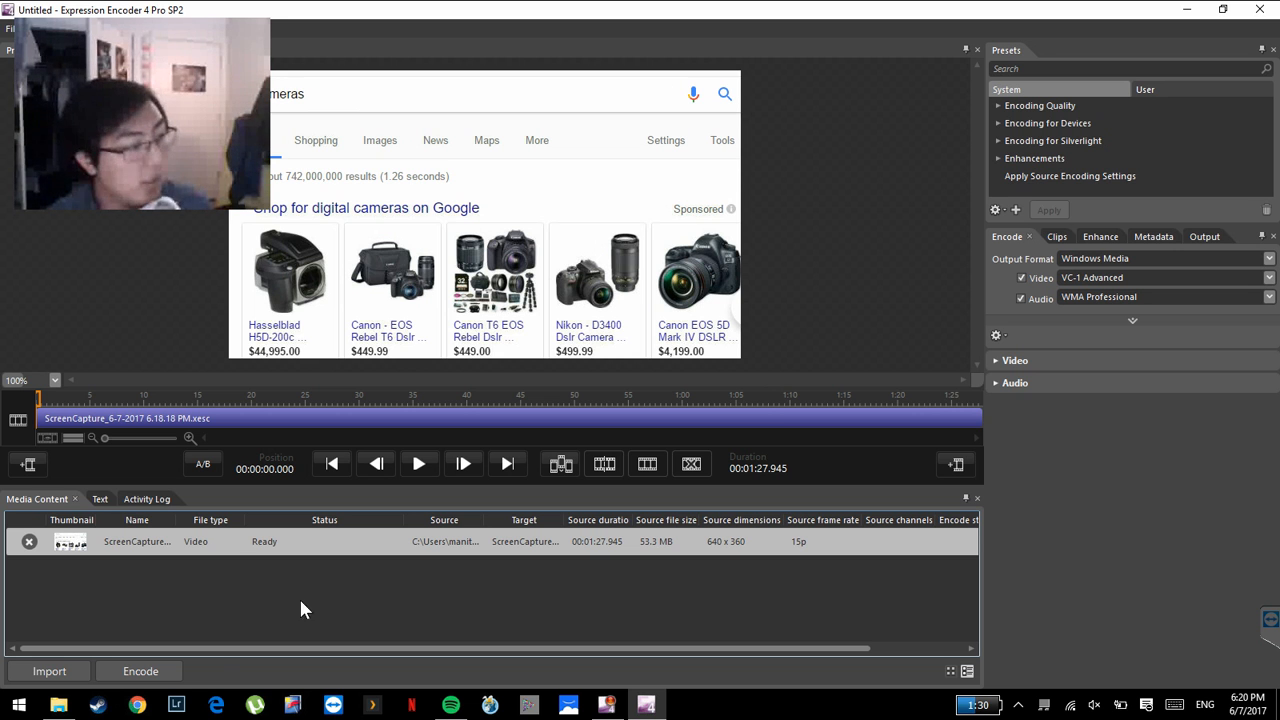
pyautogui.click(45, 672)
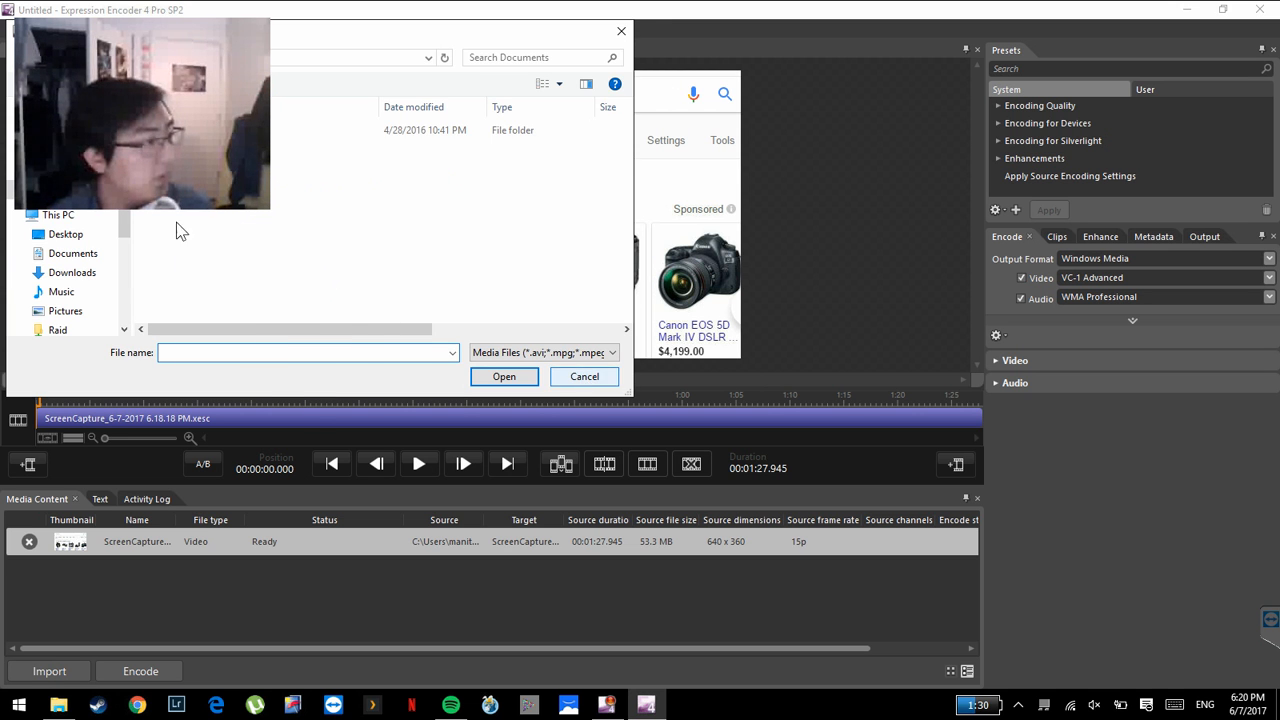
pyautogui.press('Escape')
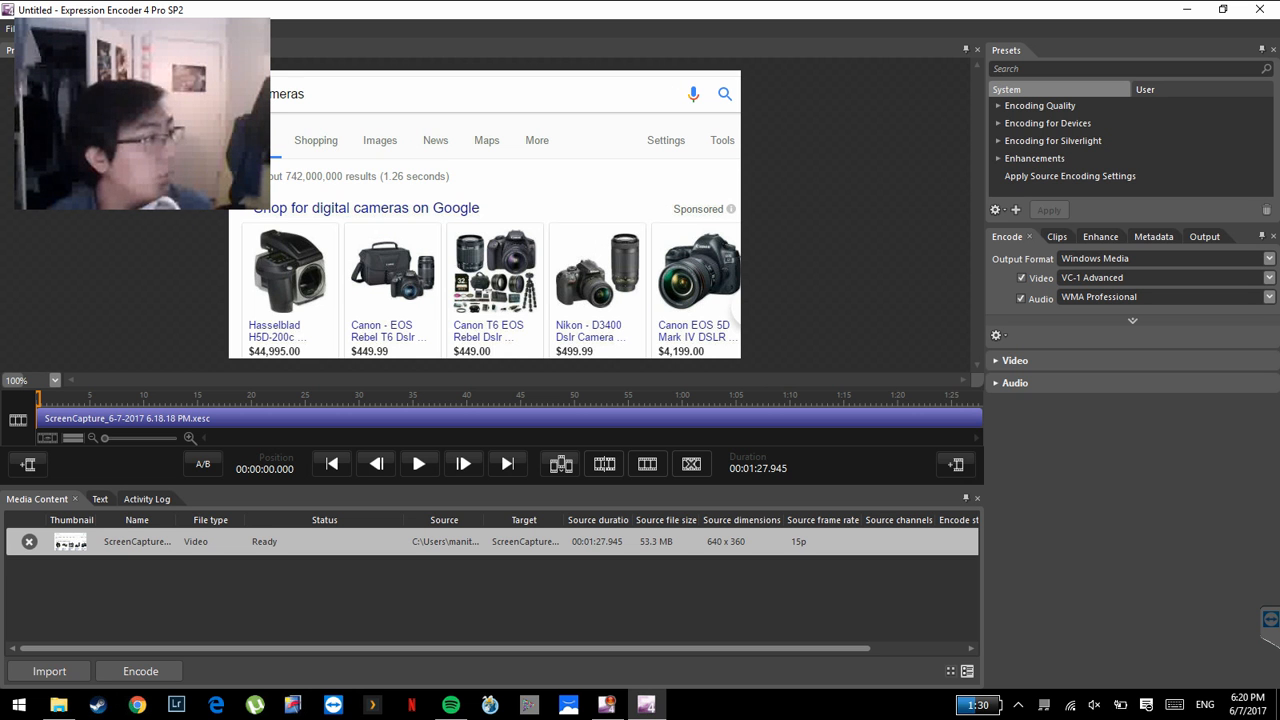
pyautogui.click(36, 29)
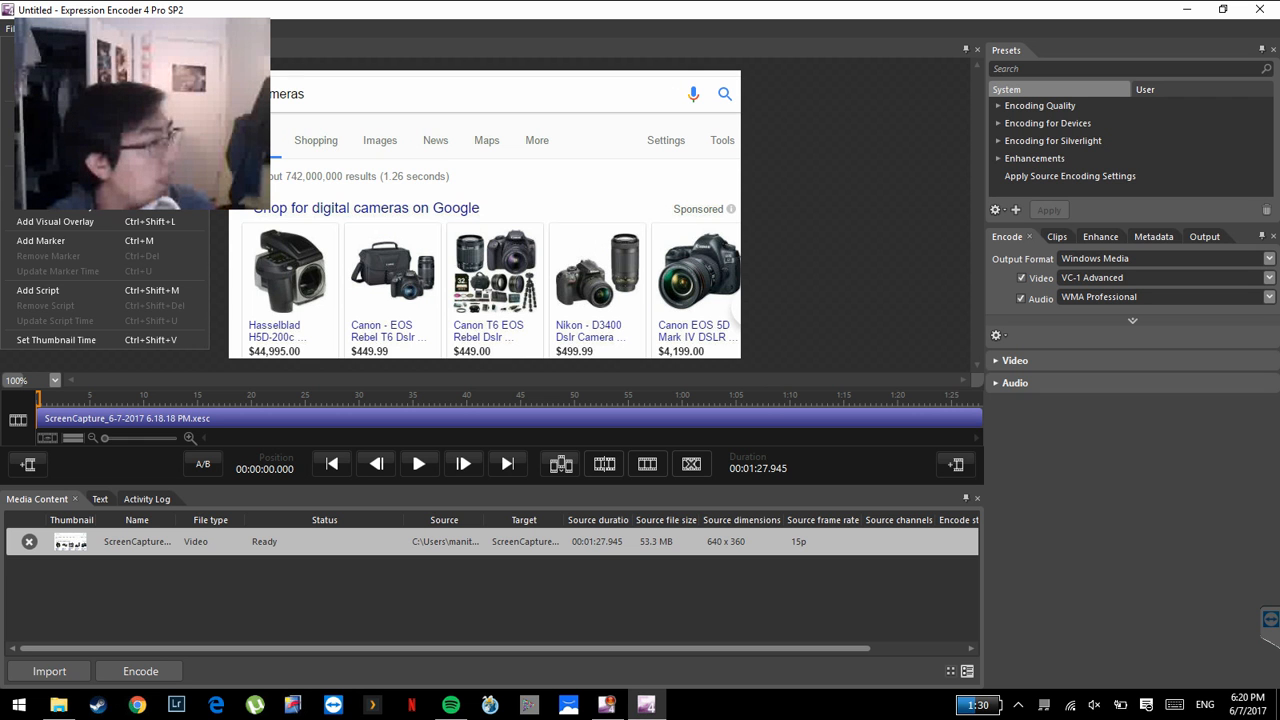
pyautogui.moveTo(63, 29)
pyautogui.click(36, 29)
pyautogui.click(36, 29)
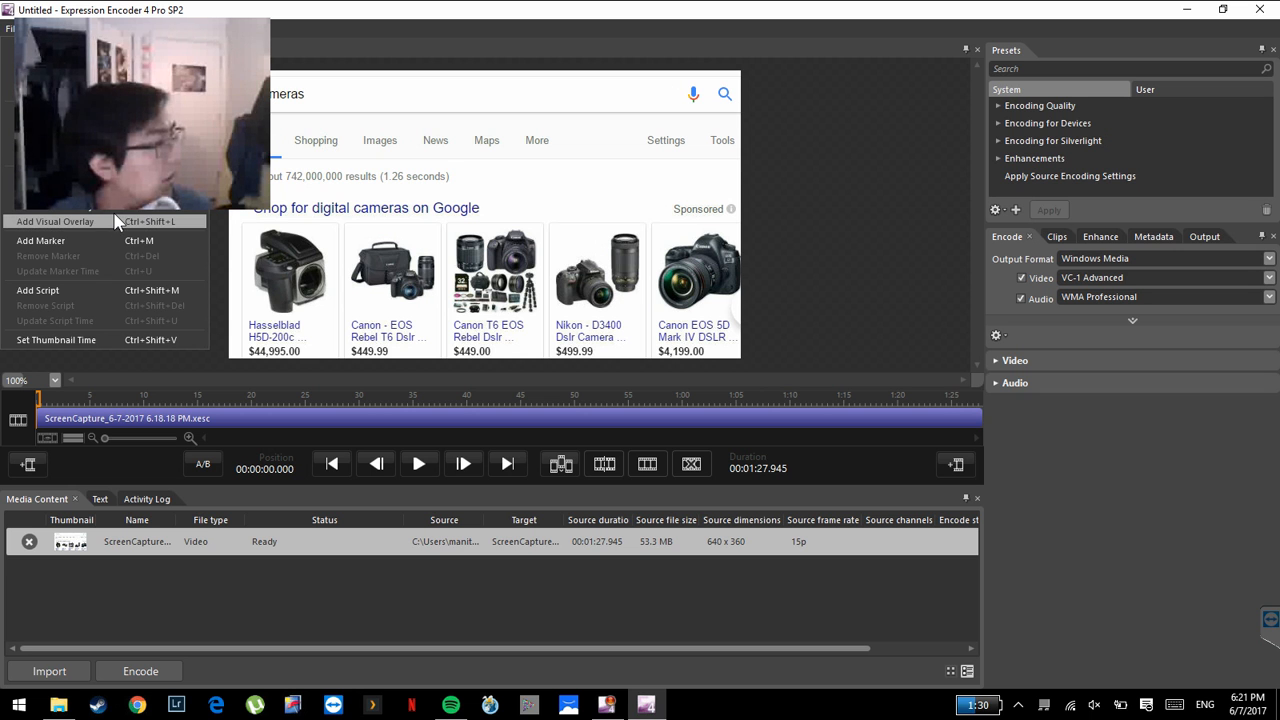
pyautogui.click(36, 29)
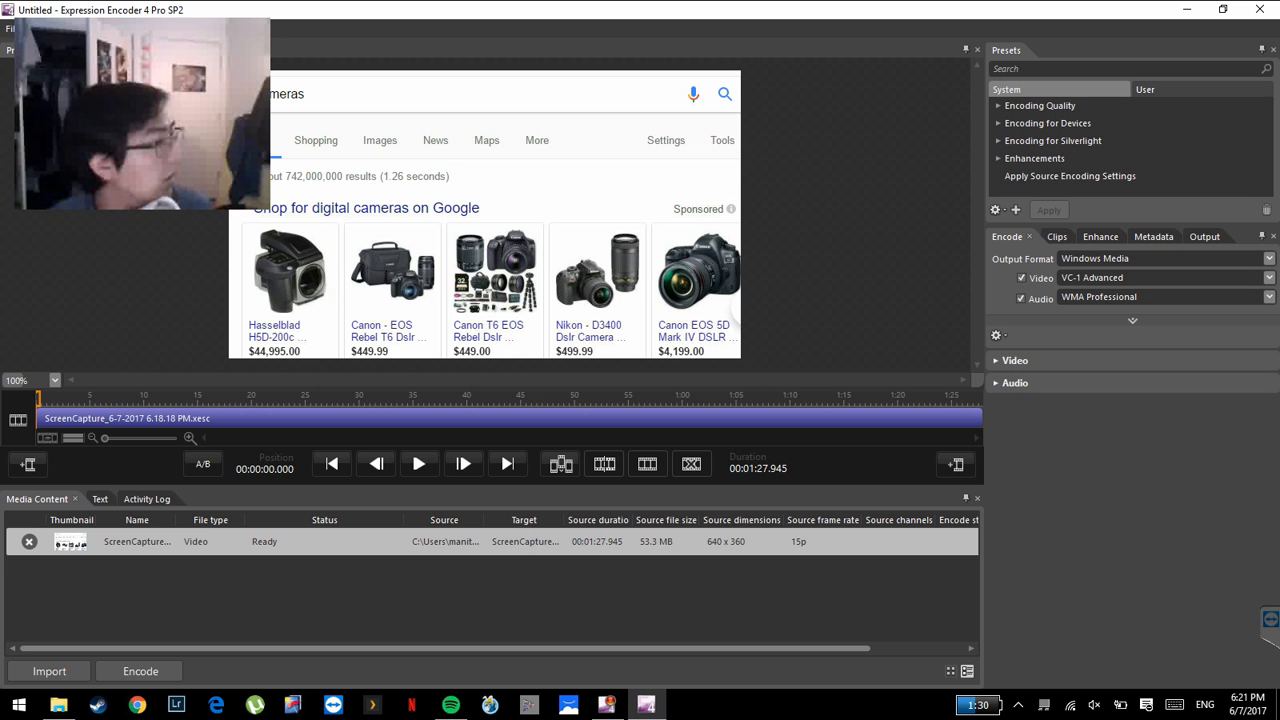
pyautogui.click(68, 29)
pyautogui.click(16, 29)
pyautogui.moveTo(36, 29)
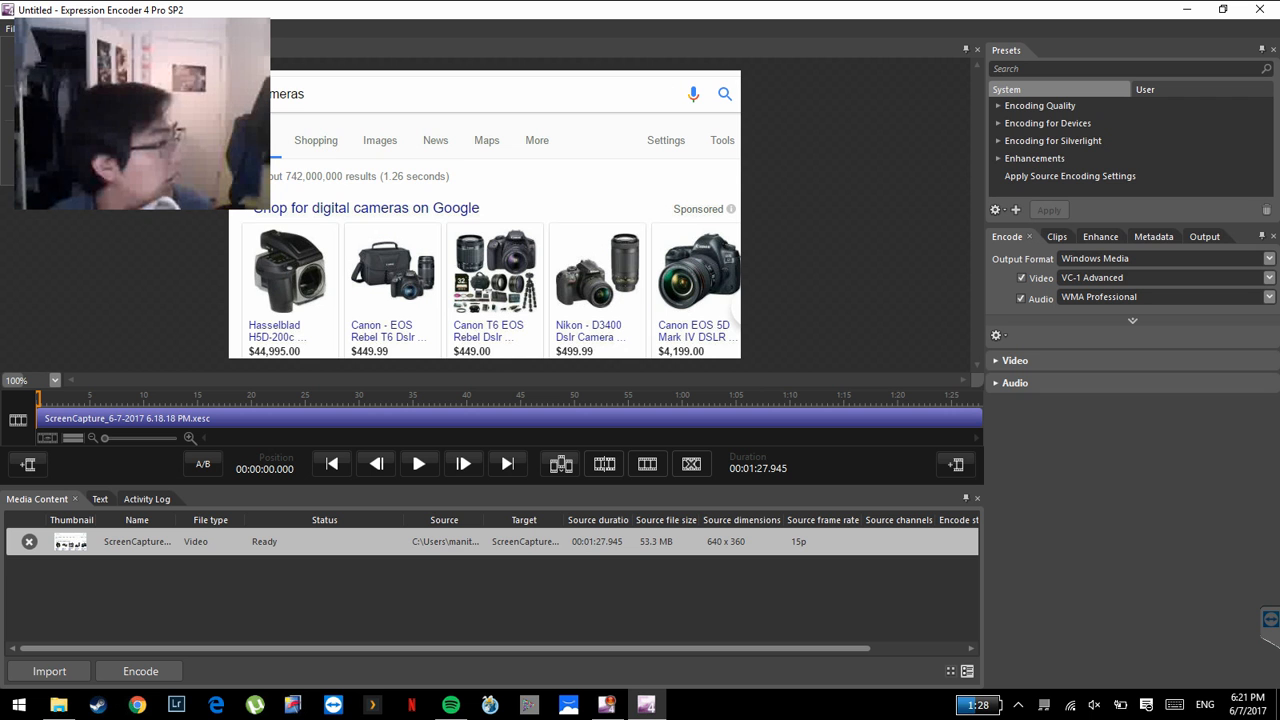
pyautogui.moveTo(143, 29)
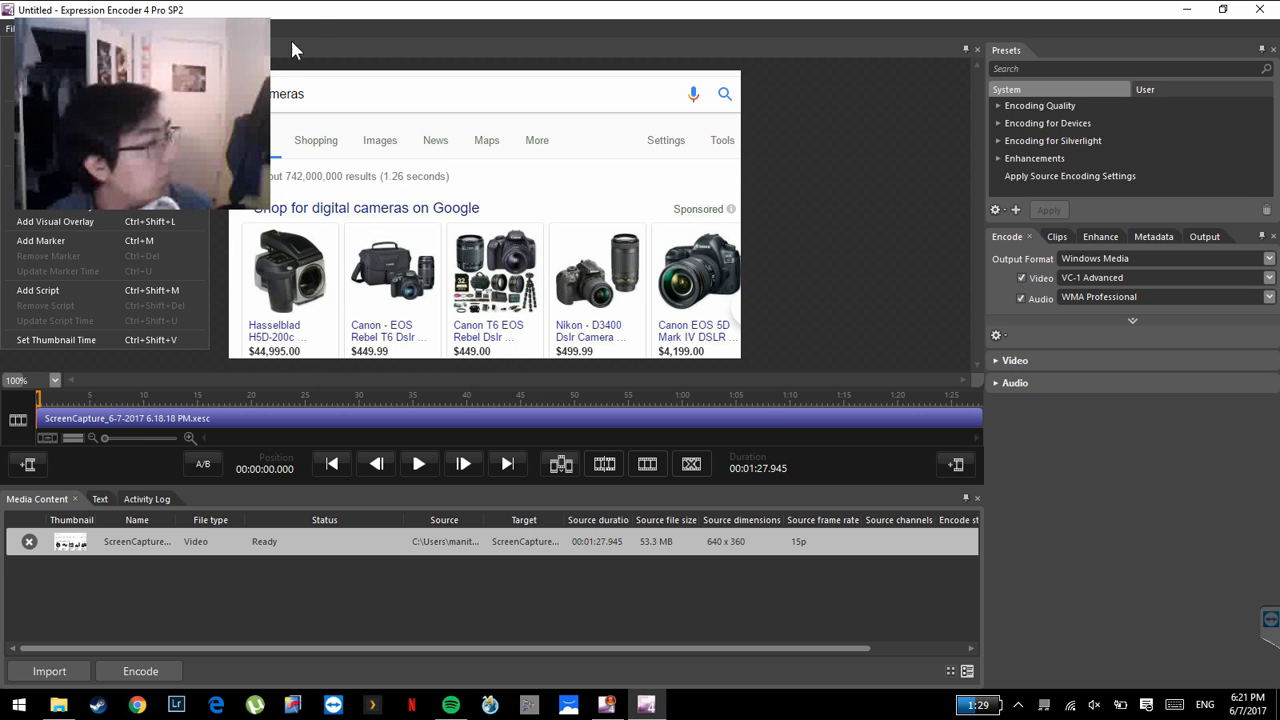
pyautogui.click(316, 11)
pyautogui.click(36, 29)
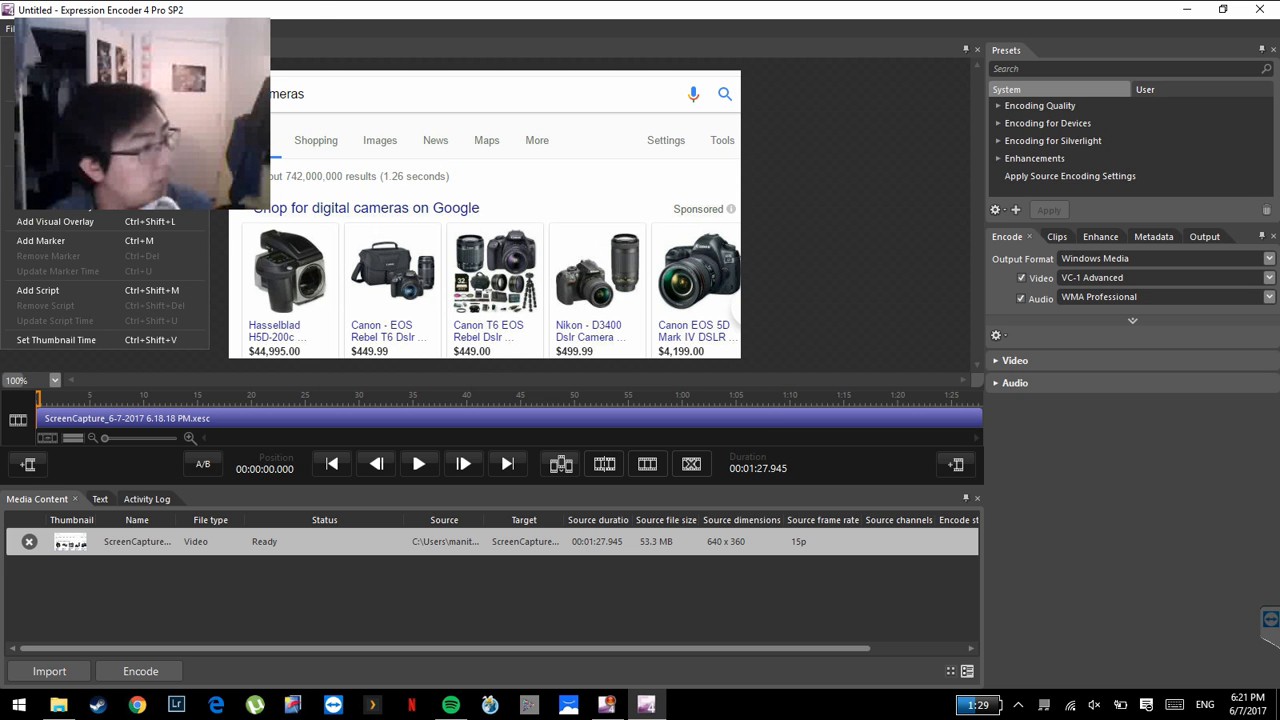
pyautogui.click(102, 216)
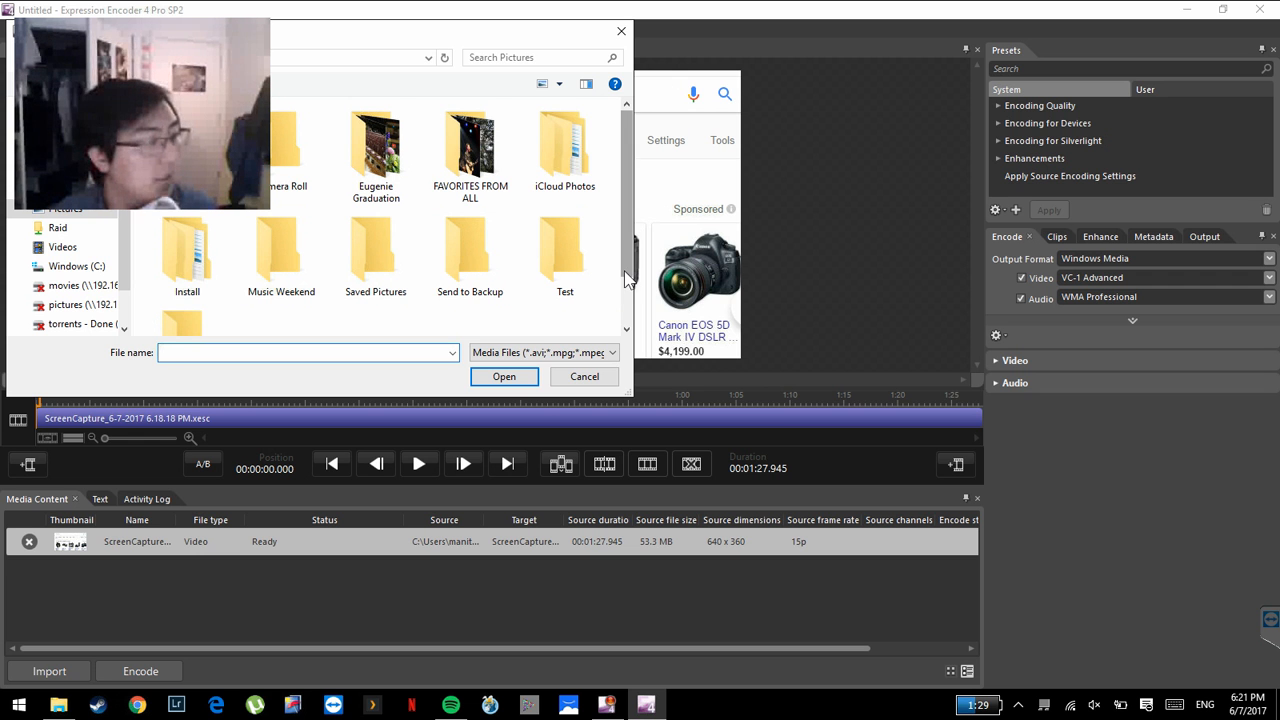
pyautogui.scroll(-1, 627, 278)
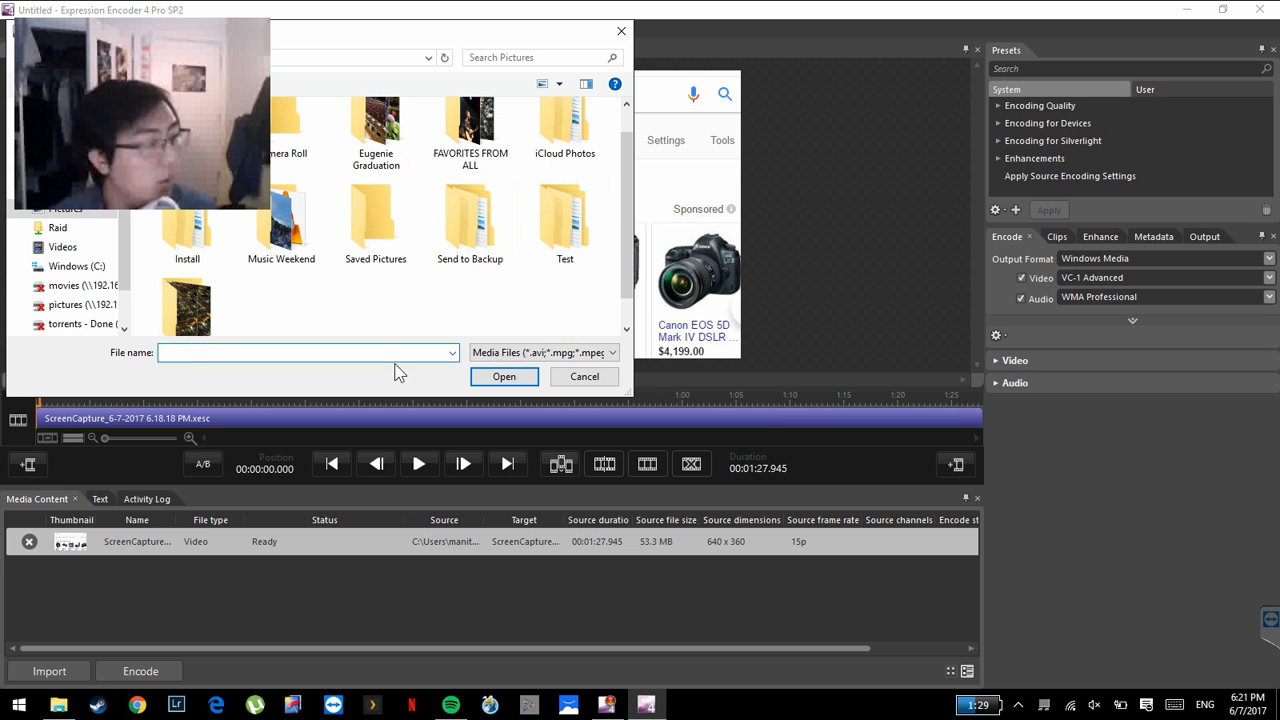
pyautogui.click(584, 377)
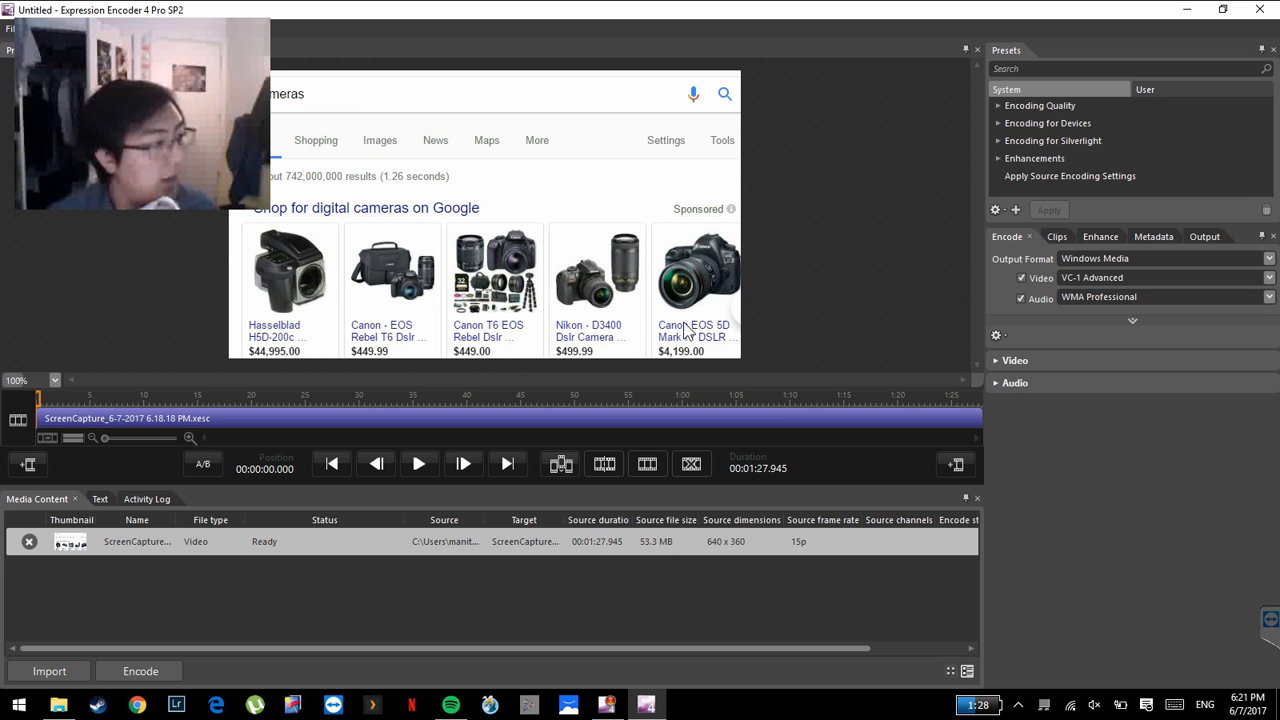
# Preview the recording by playing it from about the 24-second mark and pause the playback.
pyautogui.click(294, 418)
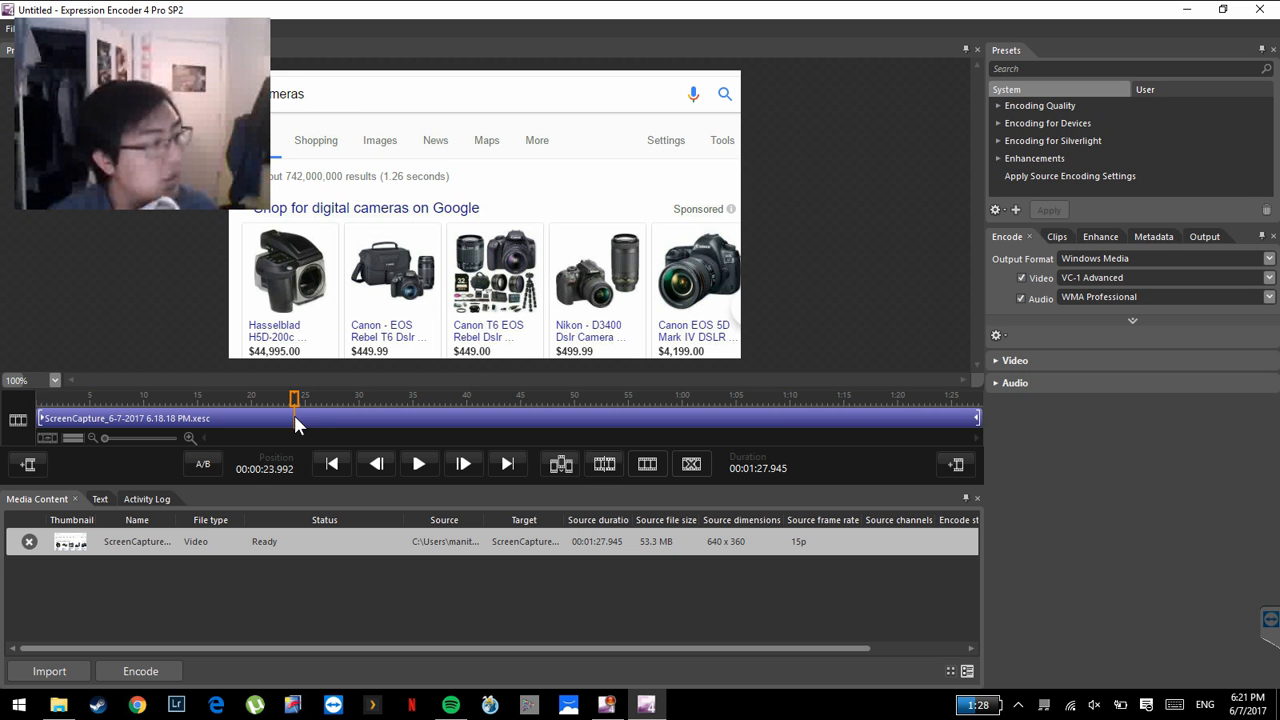
pyautogui.click(418, 463)
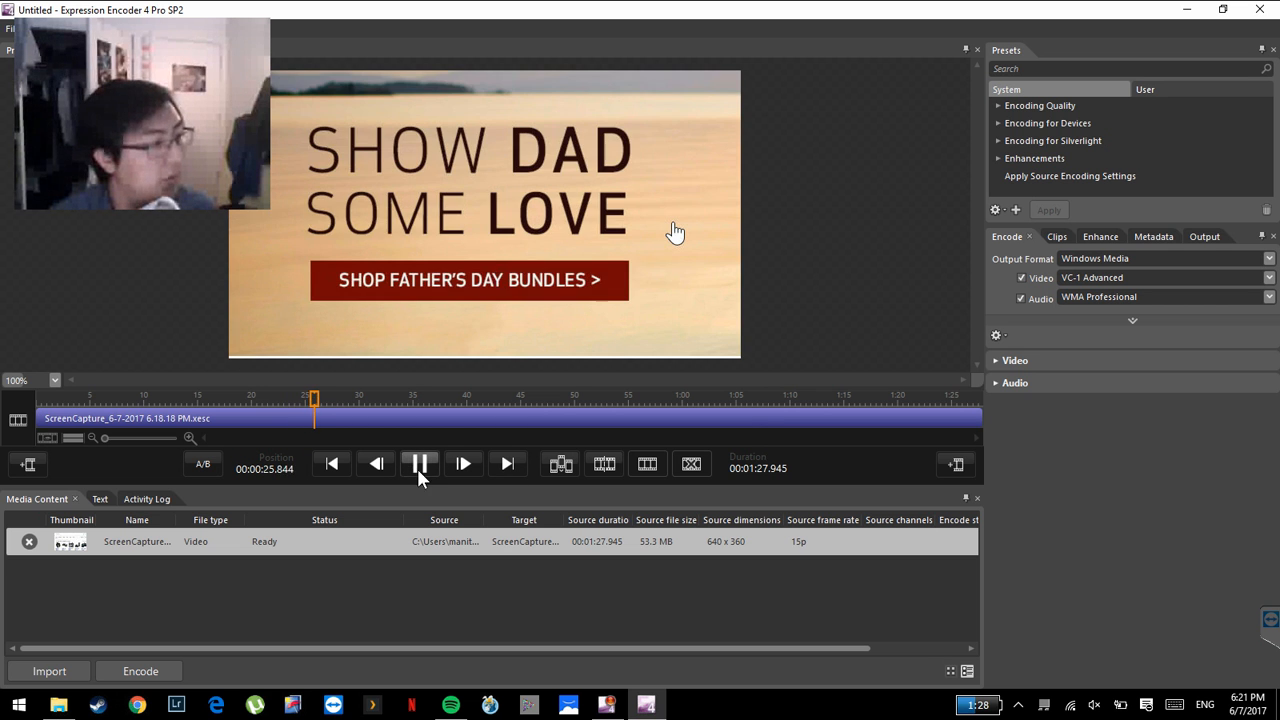
pyautogui.click(419, 464)
# Split the recording at 00:00:07.873 and remove the opening clip before the cut.
pyautogui.click(64, 418)
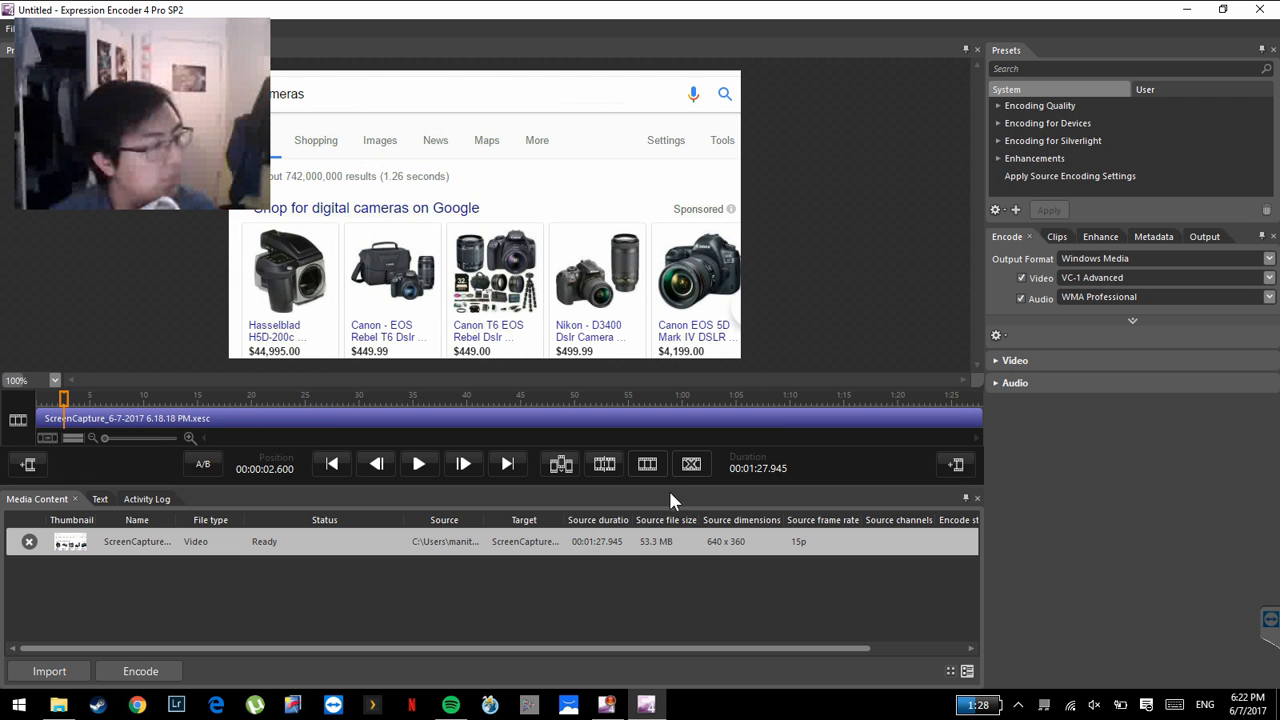
pyautogui.click(126, 410)
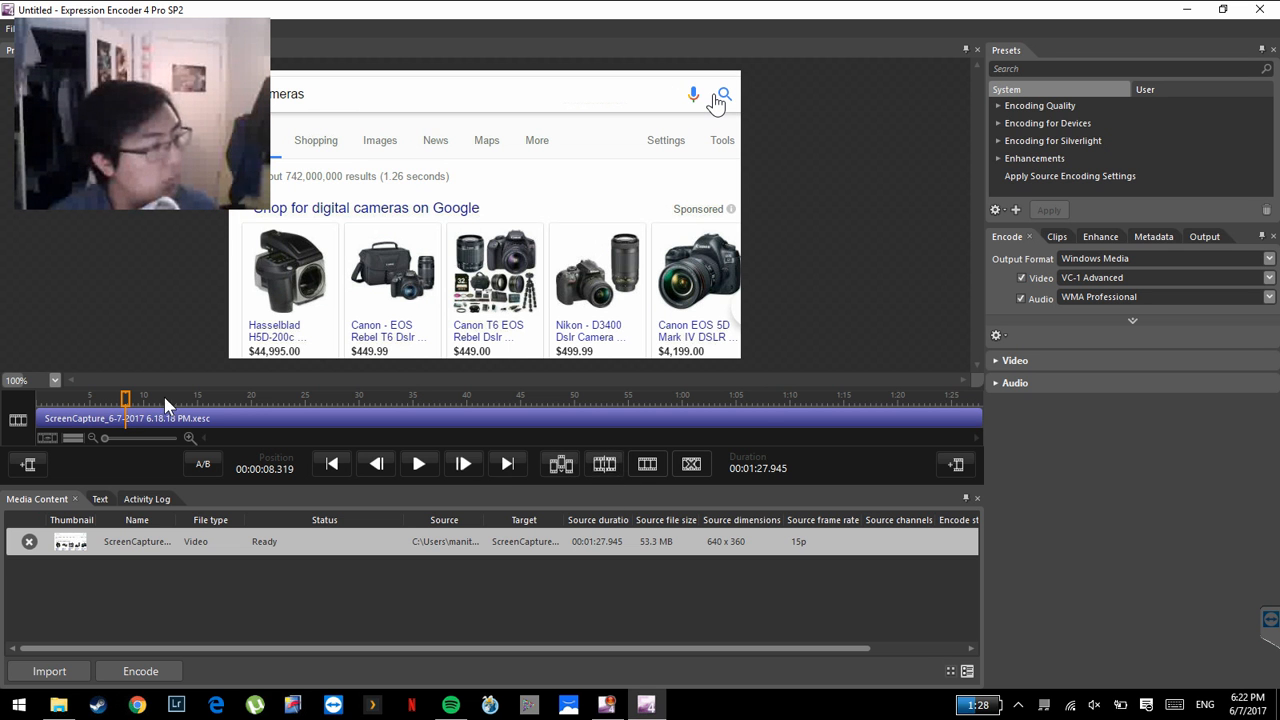
pyautogui.moveTo(126, 400); pyautogui.dragTo(121, 402)
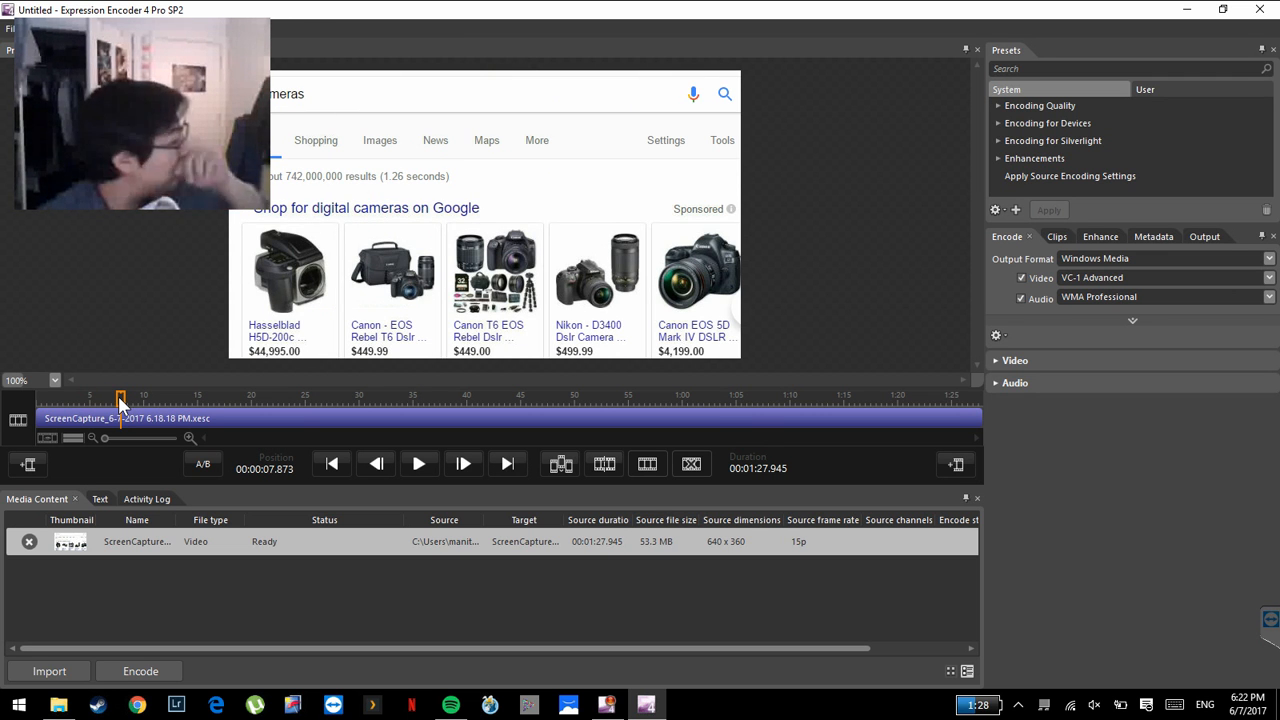
pyautogui.click(604, 466)
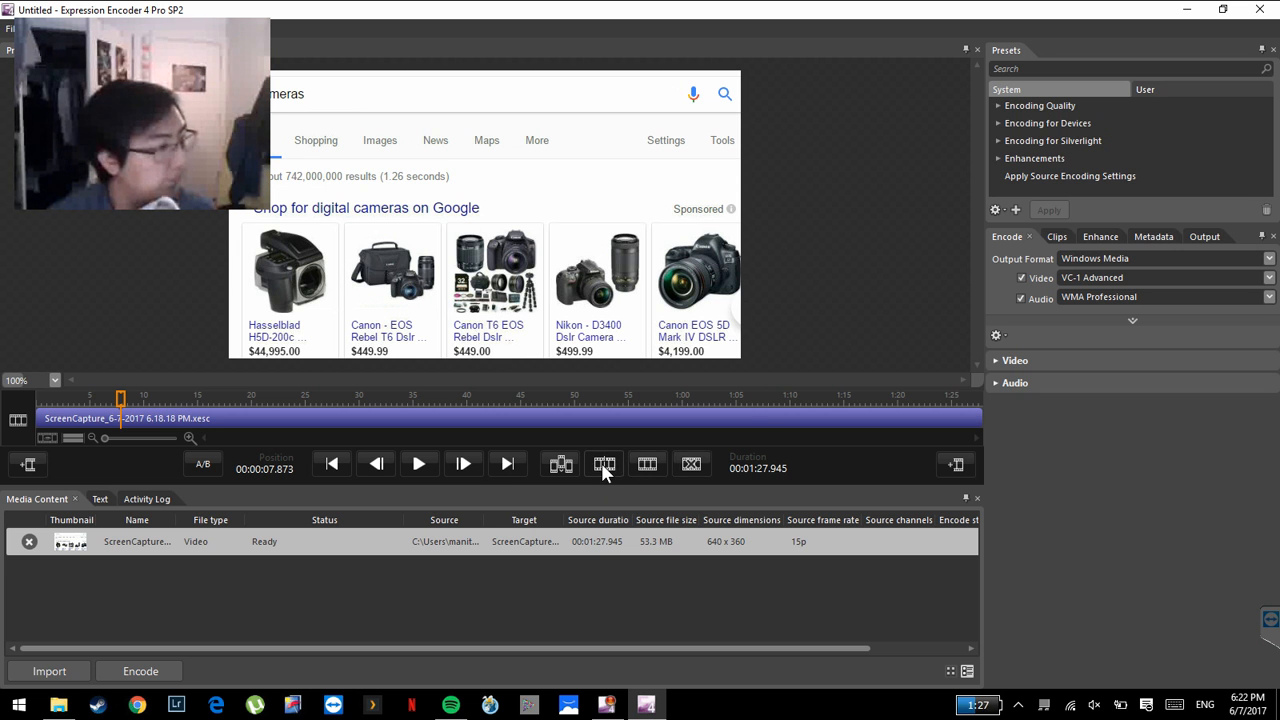
pyautogui.click(89, 422)
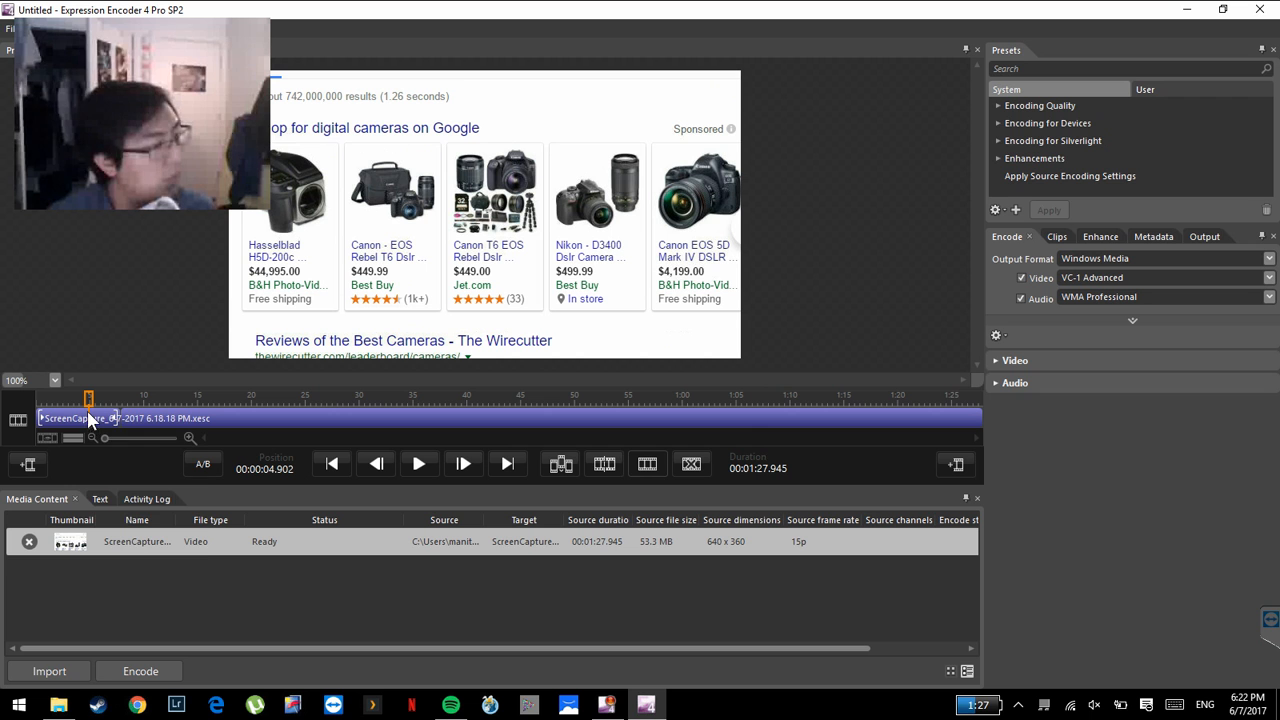
pyautogui.rightClick(77, 419)
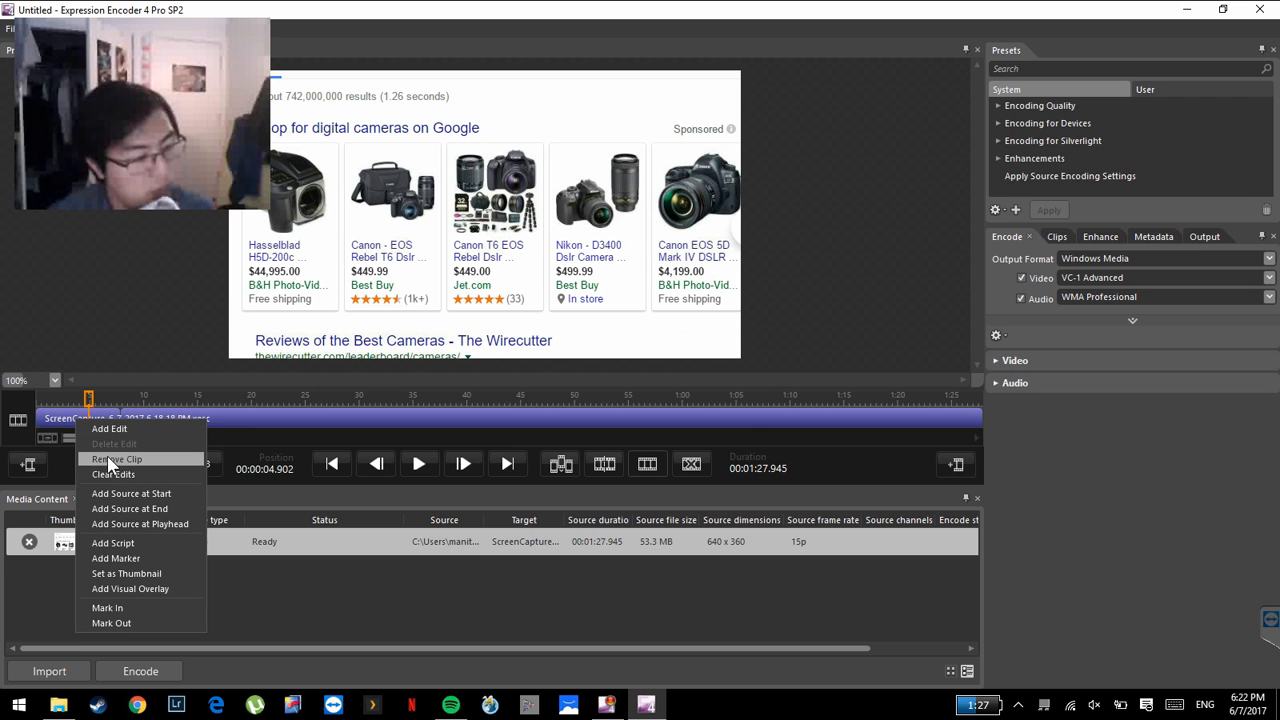
pyautogui.click(108, 459)
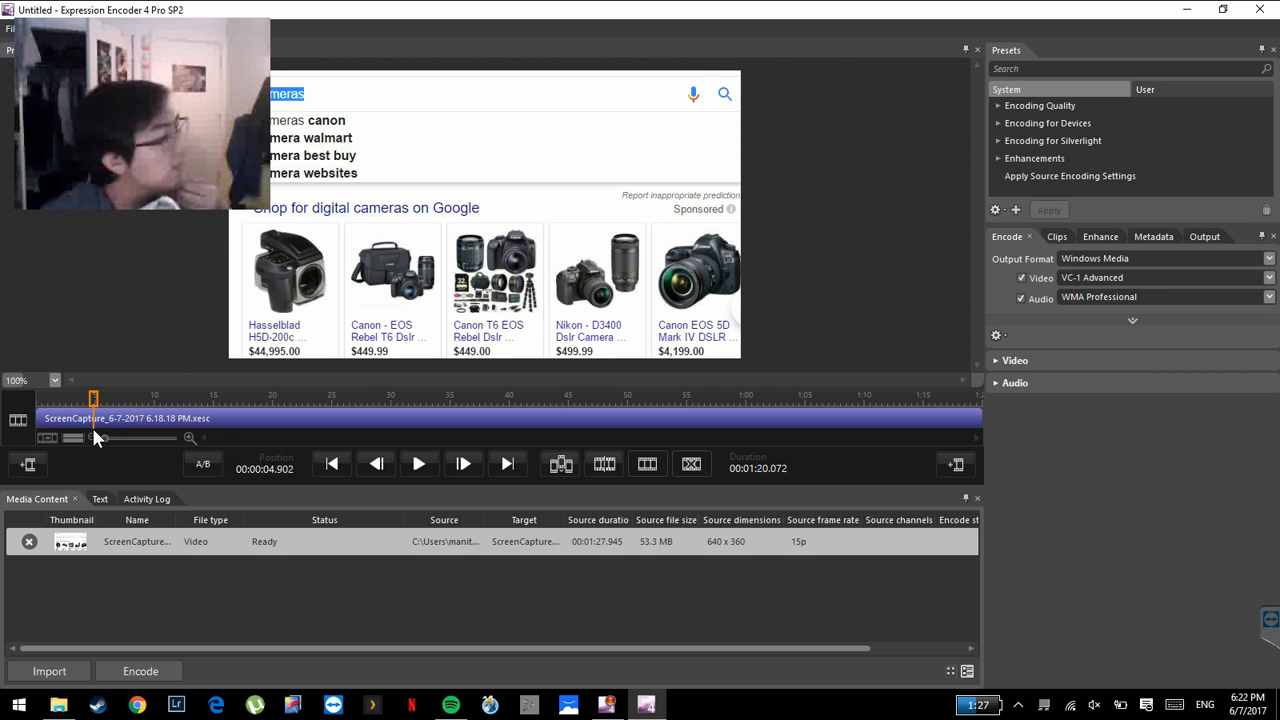
# Split the recording at 00:00:33.273 and 00:00:39.901 and remove the clip between the two cuts.
pyautogui.click(430, 407)
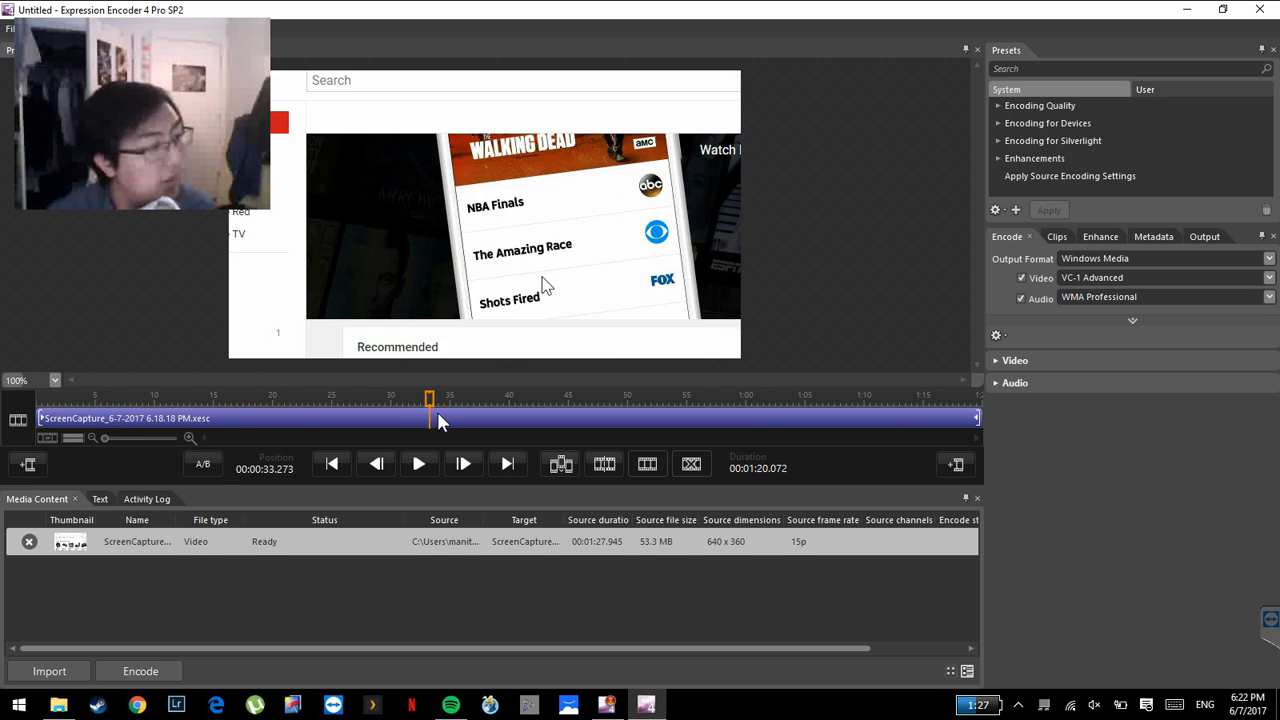
pyautogui.click(605, 466)
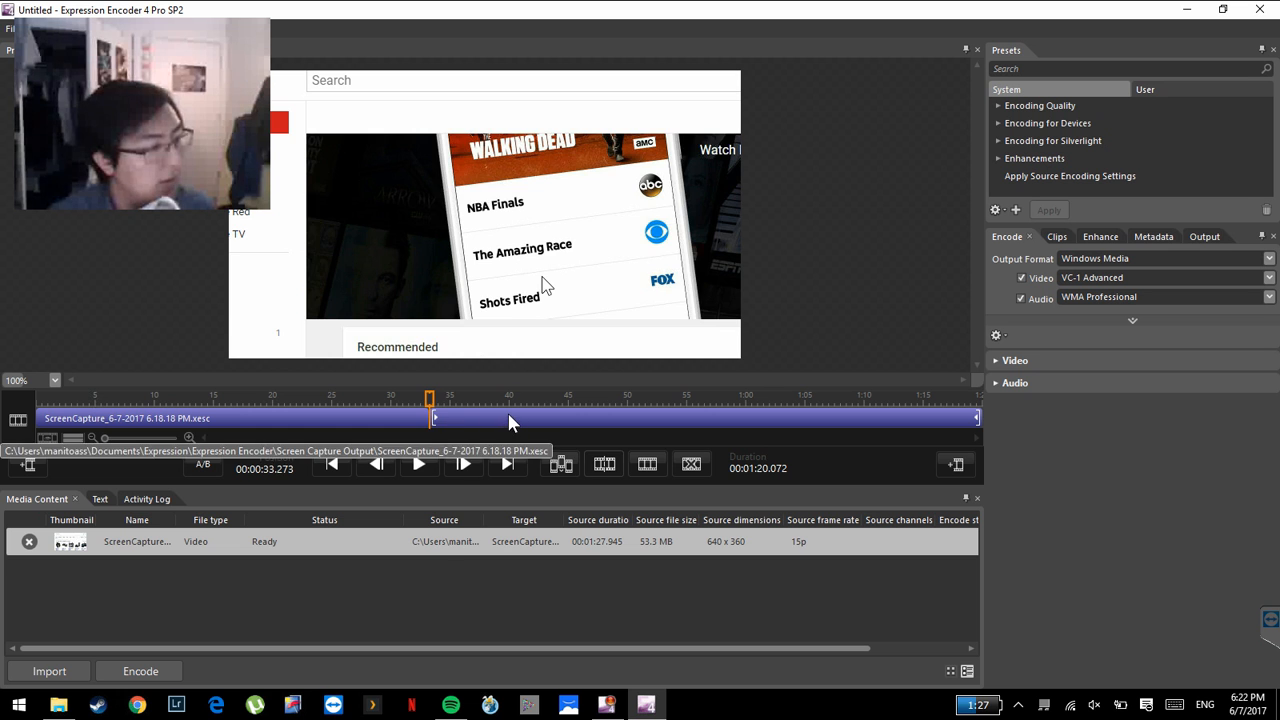
pyautogui.click(508, 420)
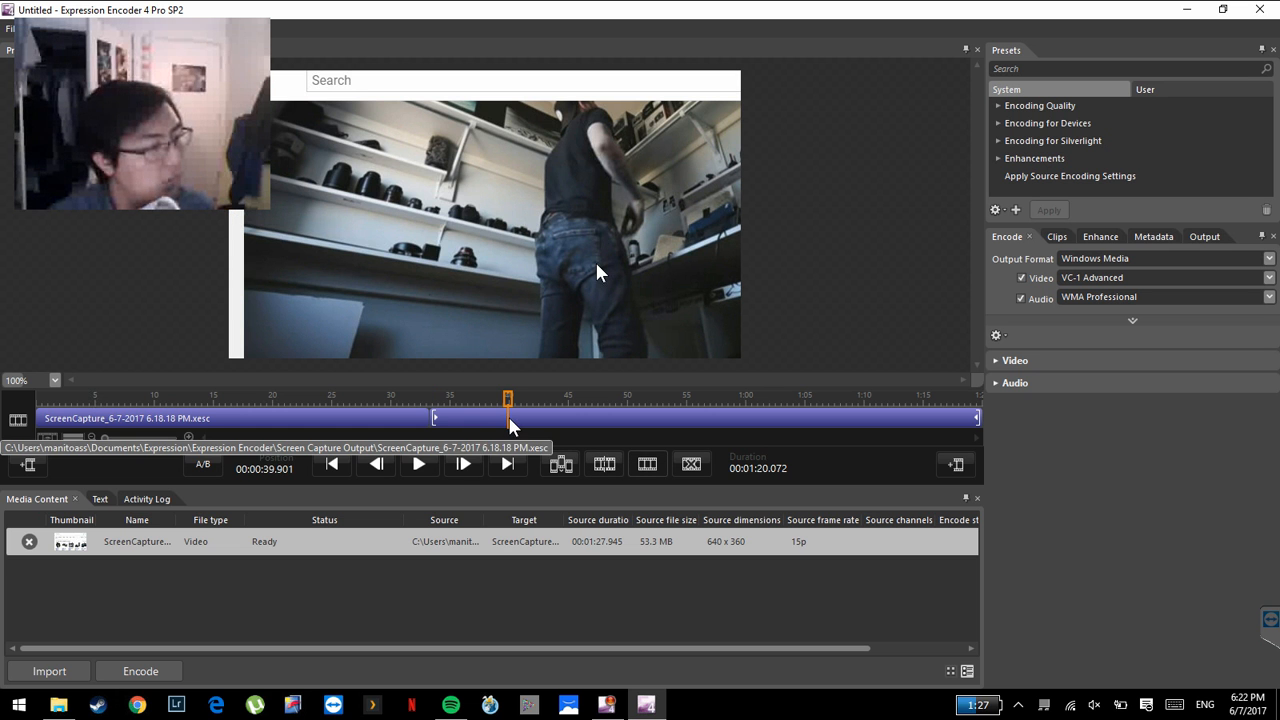
pyautogui.click(605, 466)
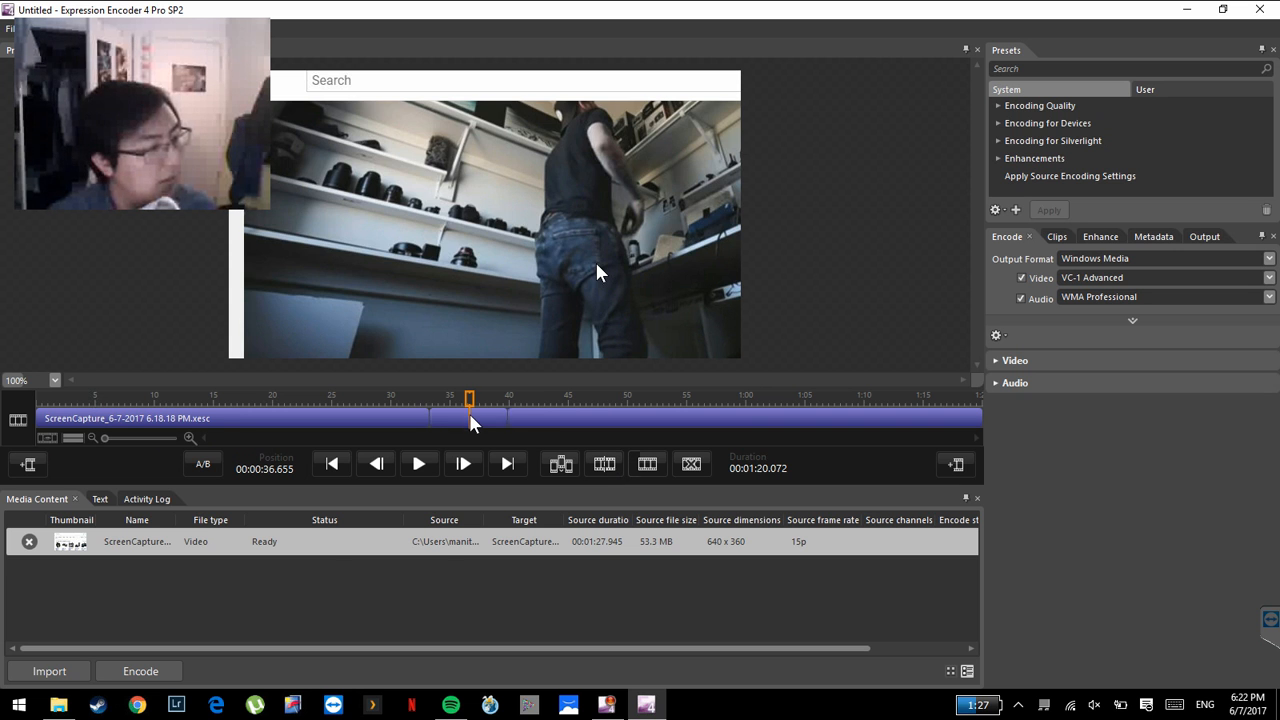
pyautogui.click(471, 420)
pyautogui.rightClick(471, 420)
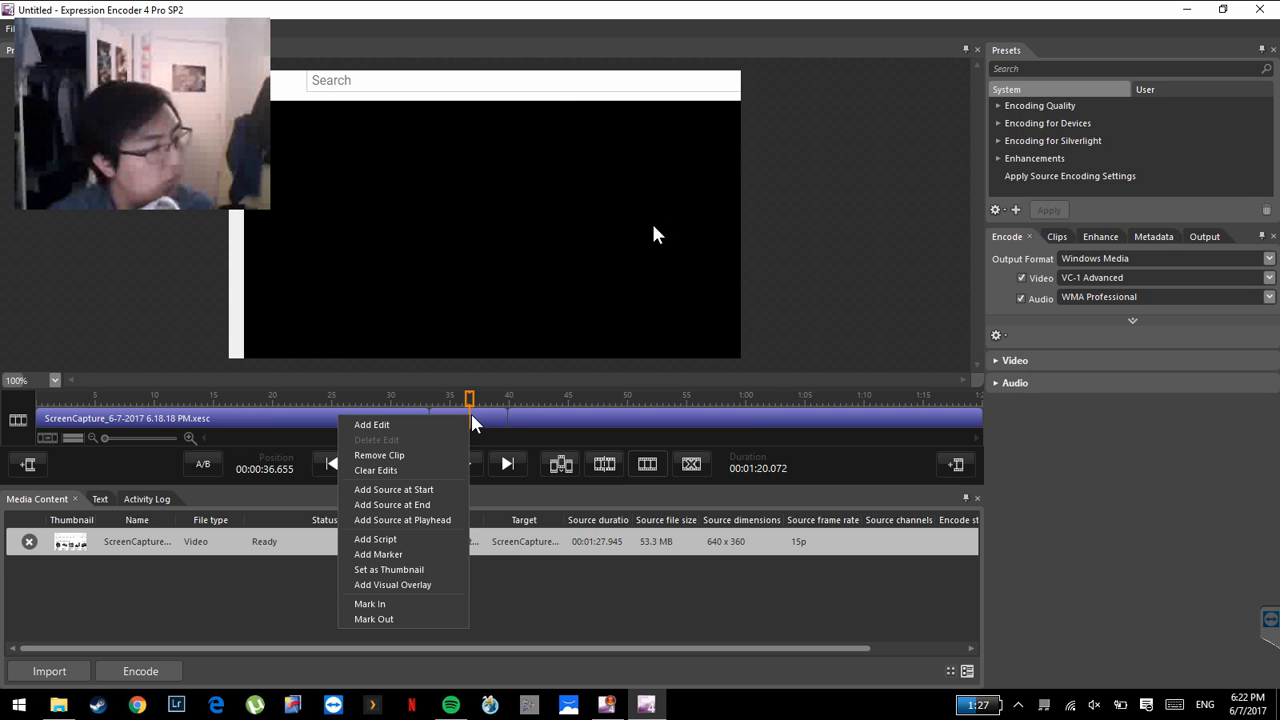
pyautogui.click(426, 457)
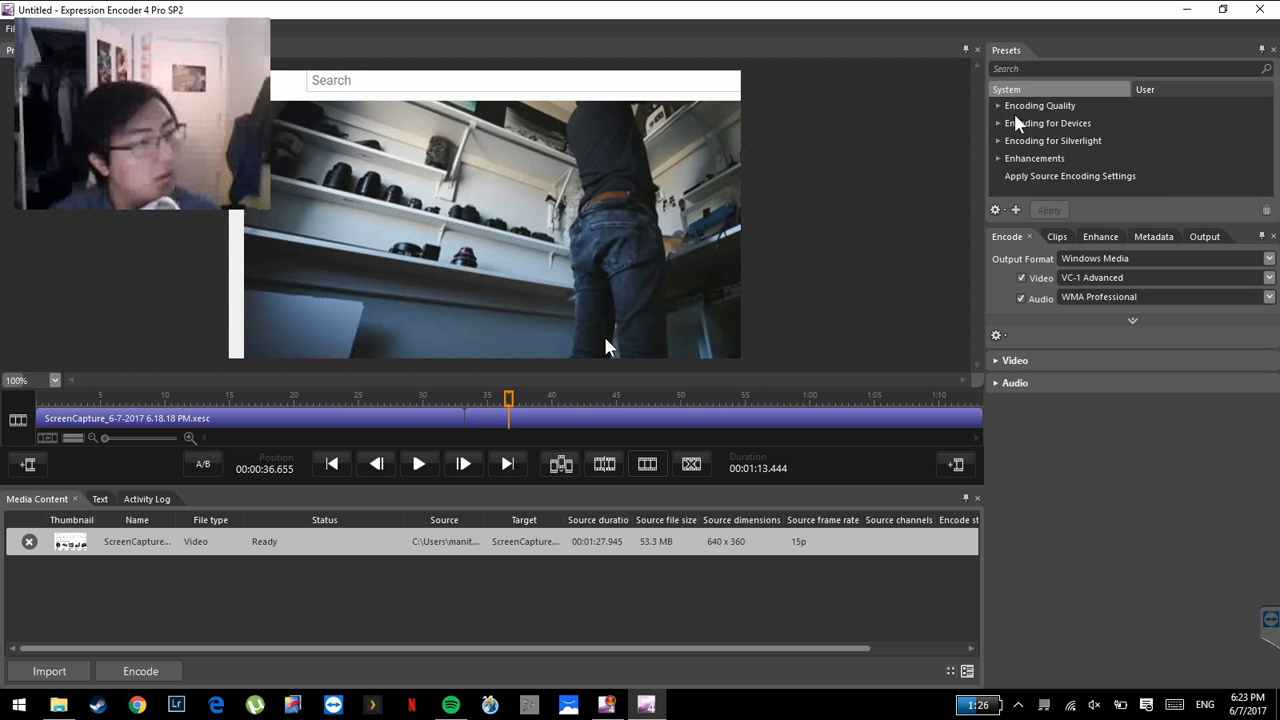
# Enlarge the presets list and apply the WMV device preset VC-1 Xbox 360 HD 720p to the recording.
pyautogui.click(998, 158)
pyautogui.moveTo(1086, 222); pyautogui.dragTo(1088, 326)
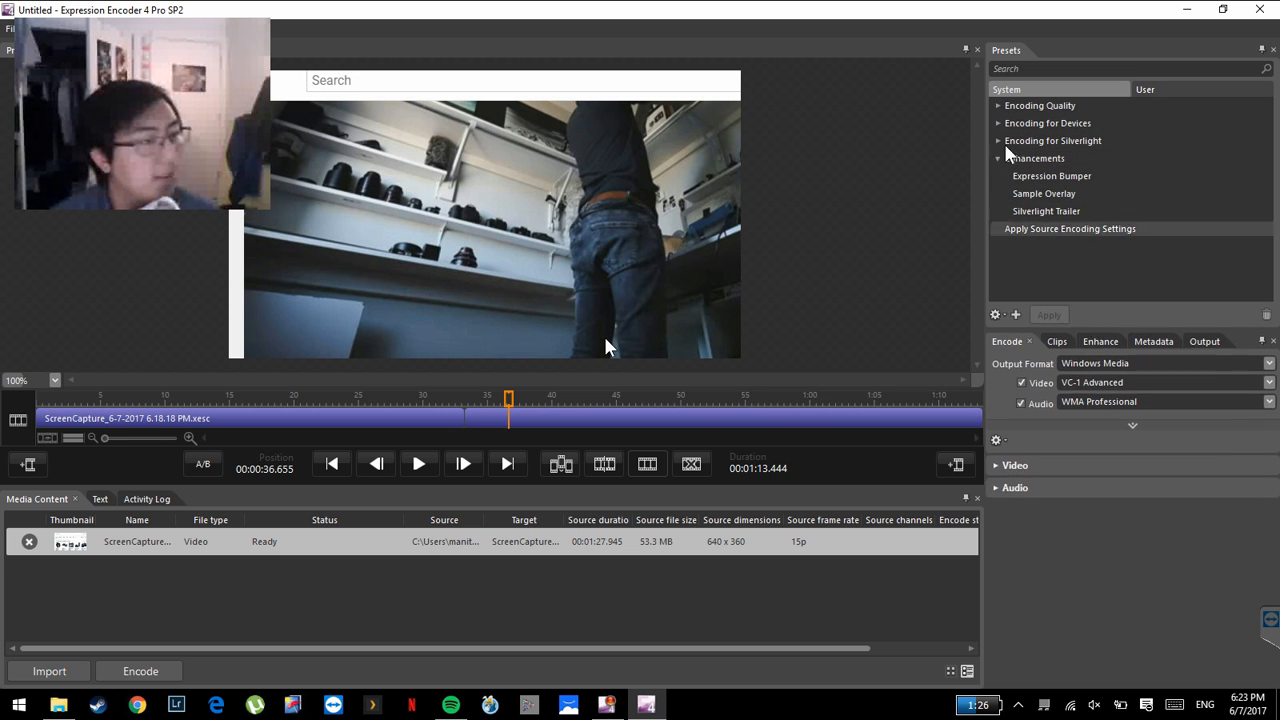
pyautogui.click(997, 105)
pyautogui.click(1028, 123)
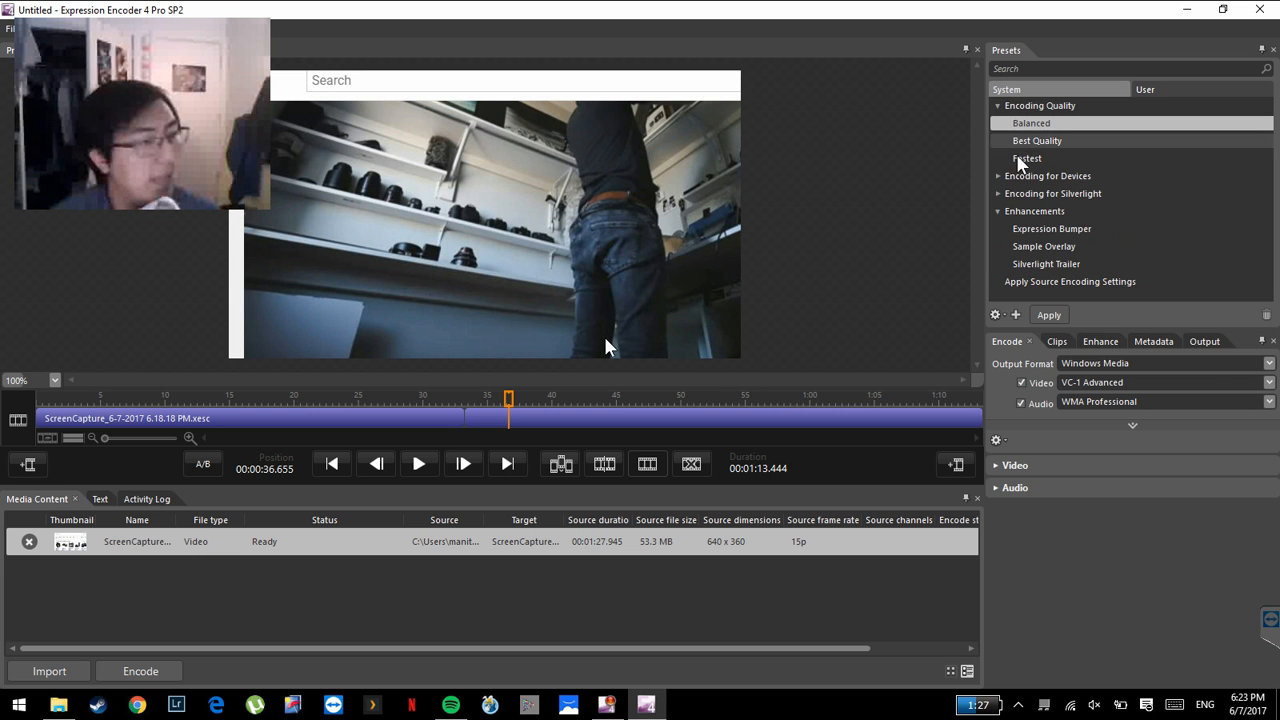
pyautogui.click(998, 177)
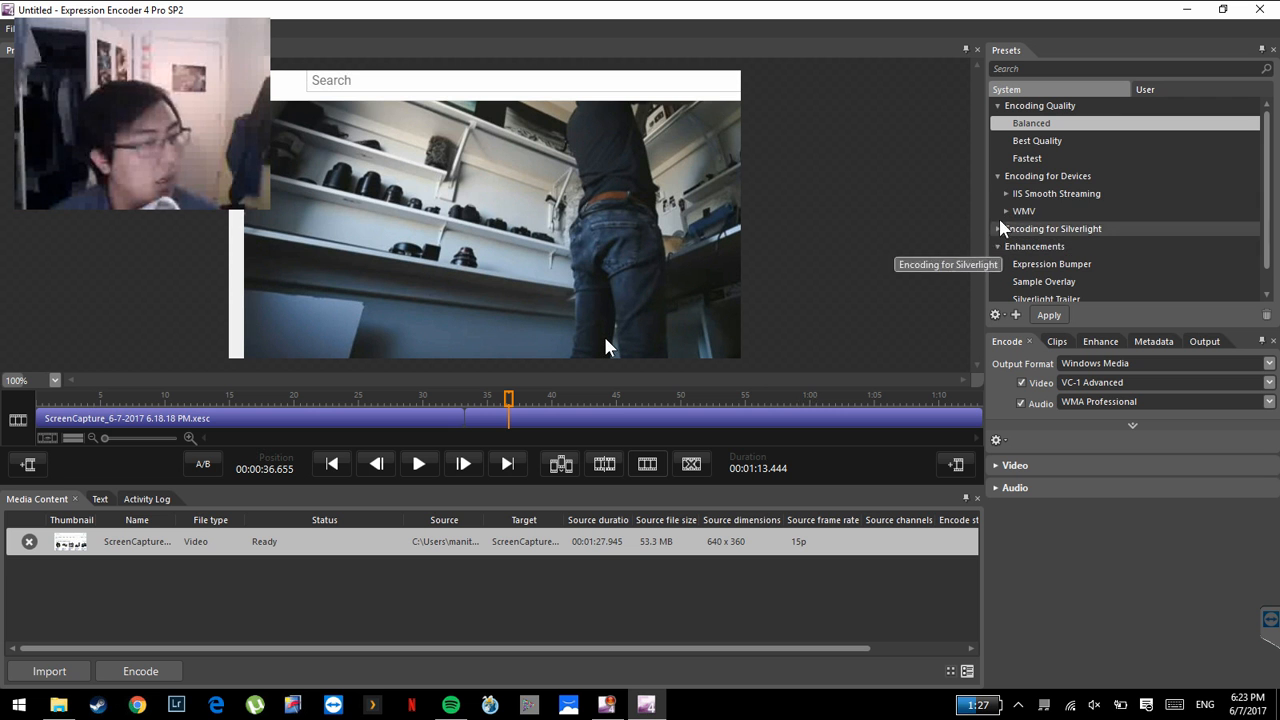
pyautogui.click(1006, 211)
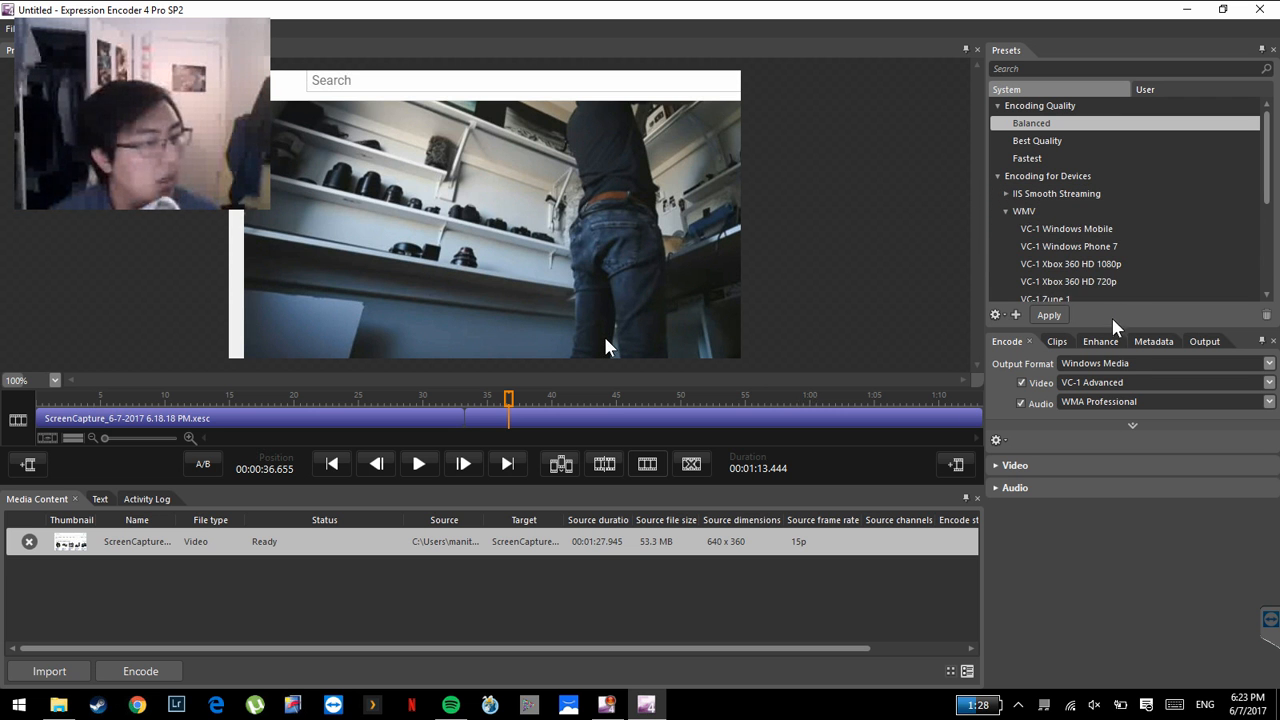
pyautogui.moveTo(1110, 330); pyautogui.dragTo(1108, 472)
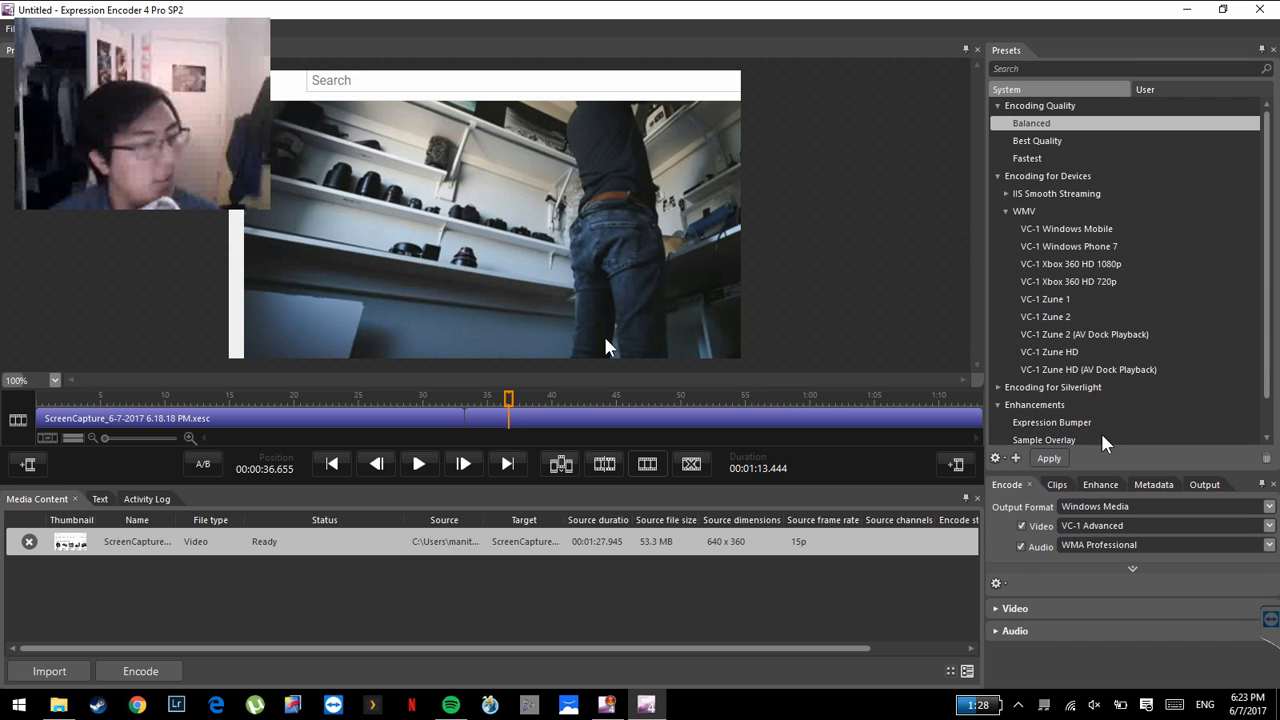
pyautogui.click(1094, 284)
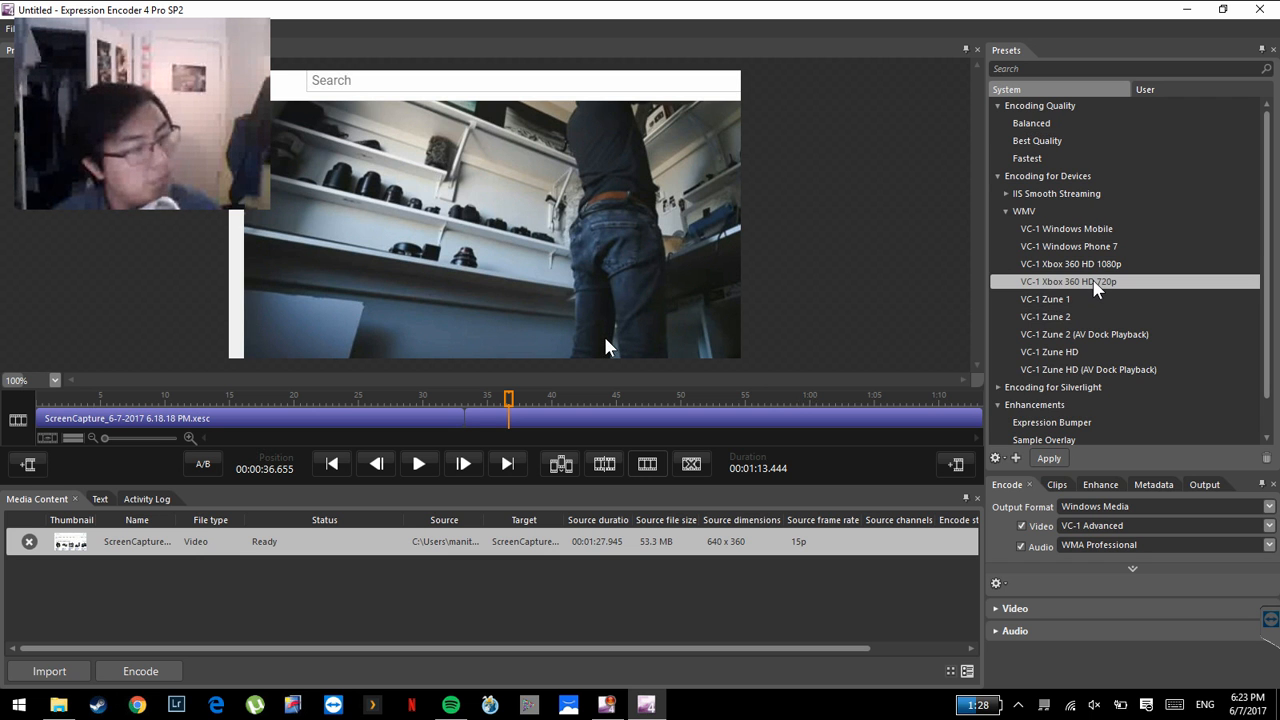
pyautogui.click(1054, 461)
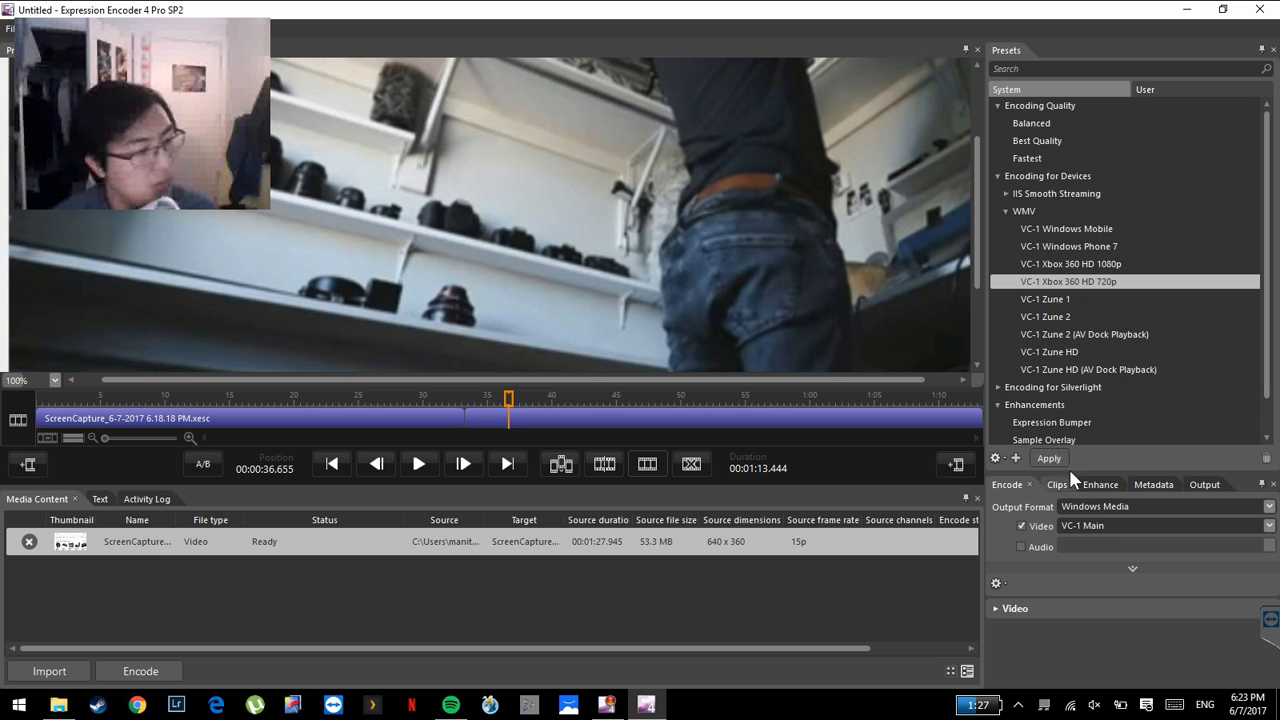
# Expand the video encoding settings and look through the mode, frame rate, bitrate and size options.
pyautogui.click(1008, 610)
pyautogui.scroll(-1, 1008, 612)
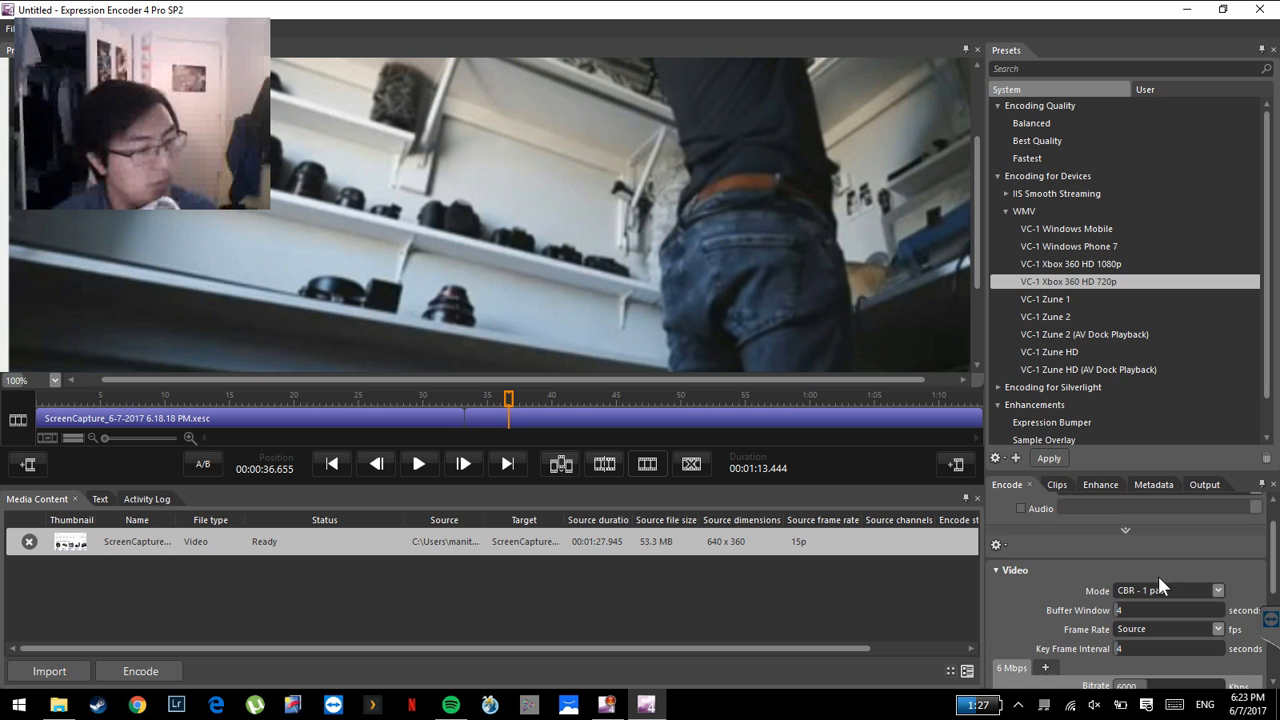
pyautogui.moveTo(1276, 548); pyautogui.dragTo(1273, 577)
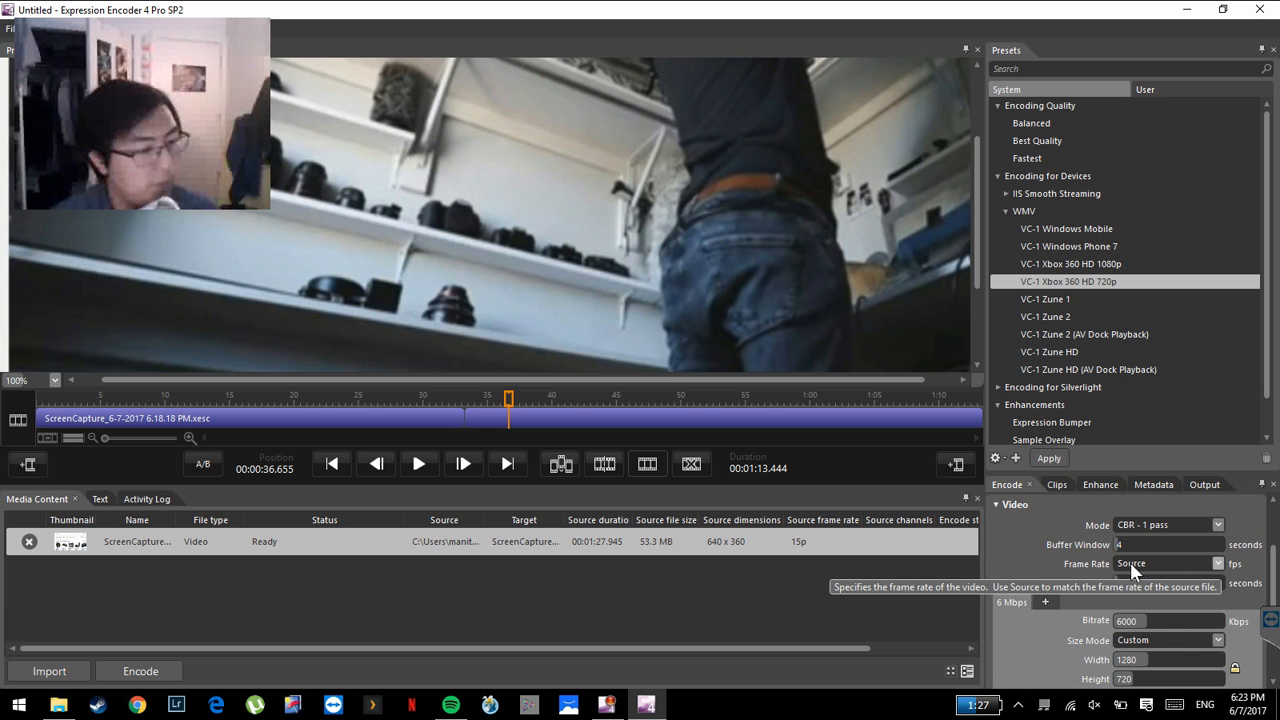
# Set the video size mode to Source and start encoding the recording.
pyautogui.moveTo(1275, 563); pyautogui.dragTo(1270, 592)
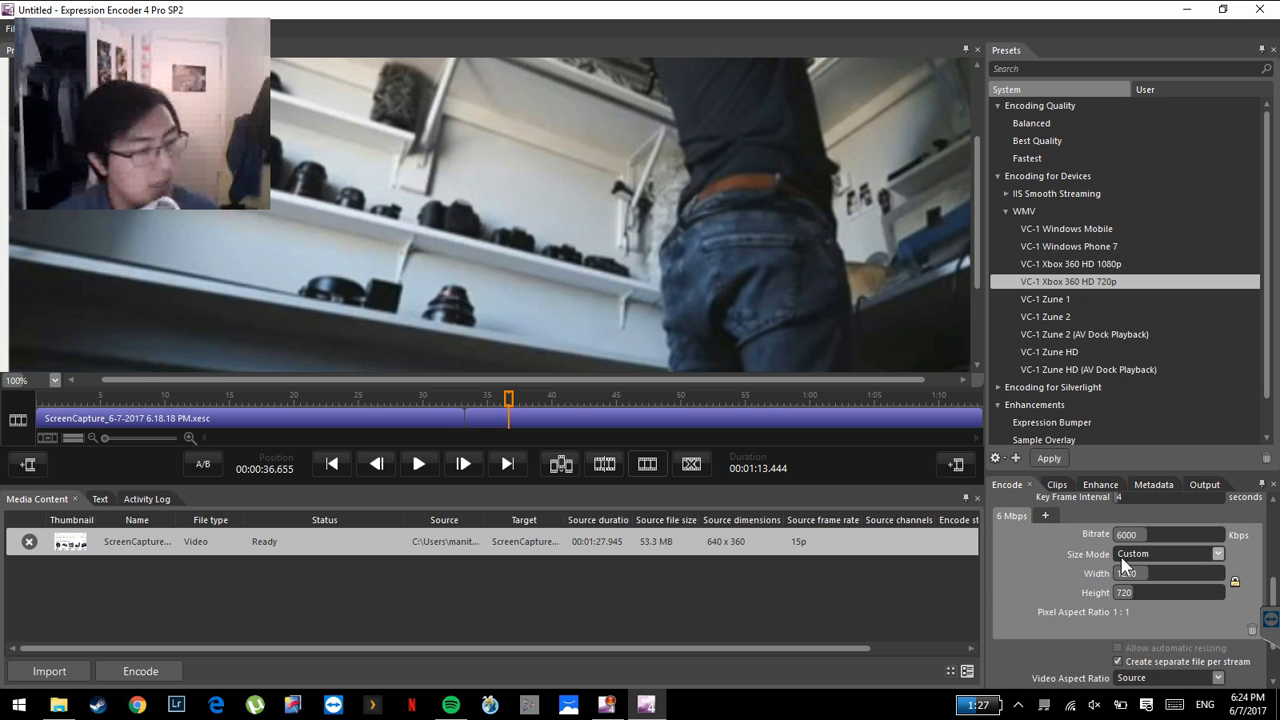
pyautogui.click(1216, 556)
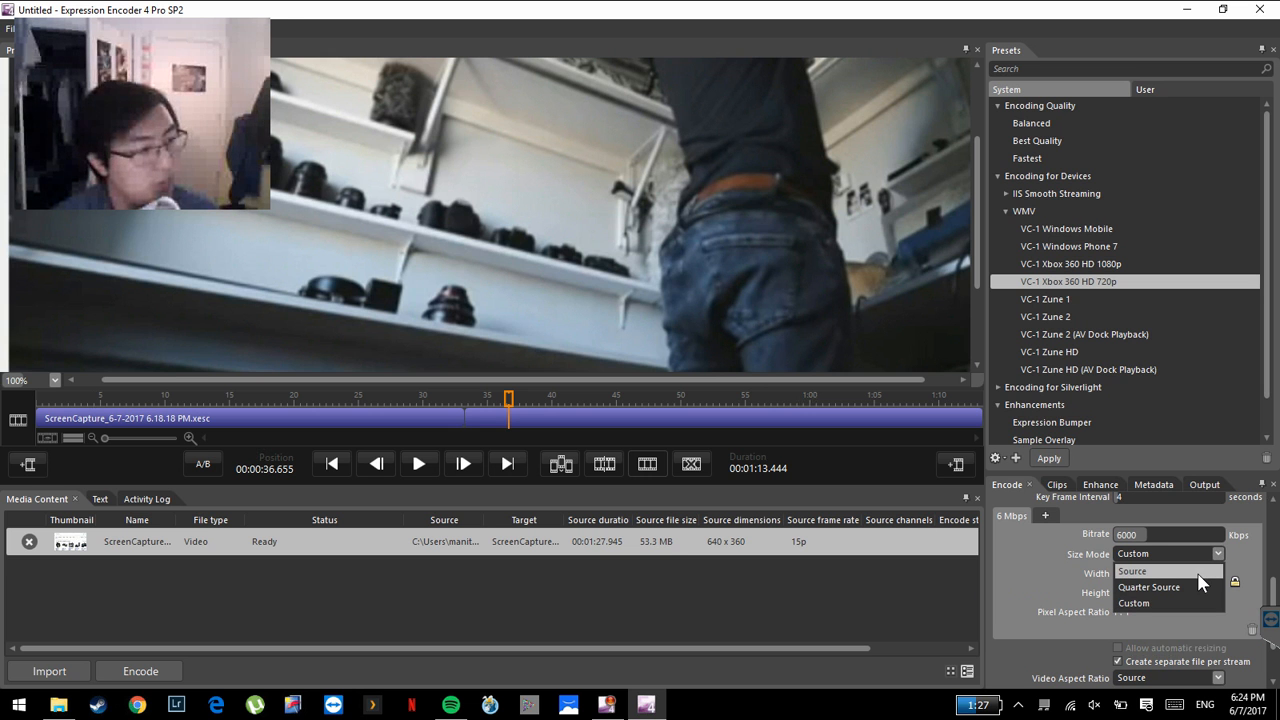
pyautogui.click(1198, 573)
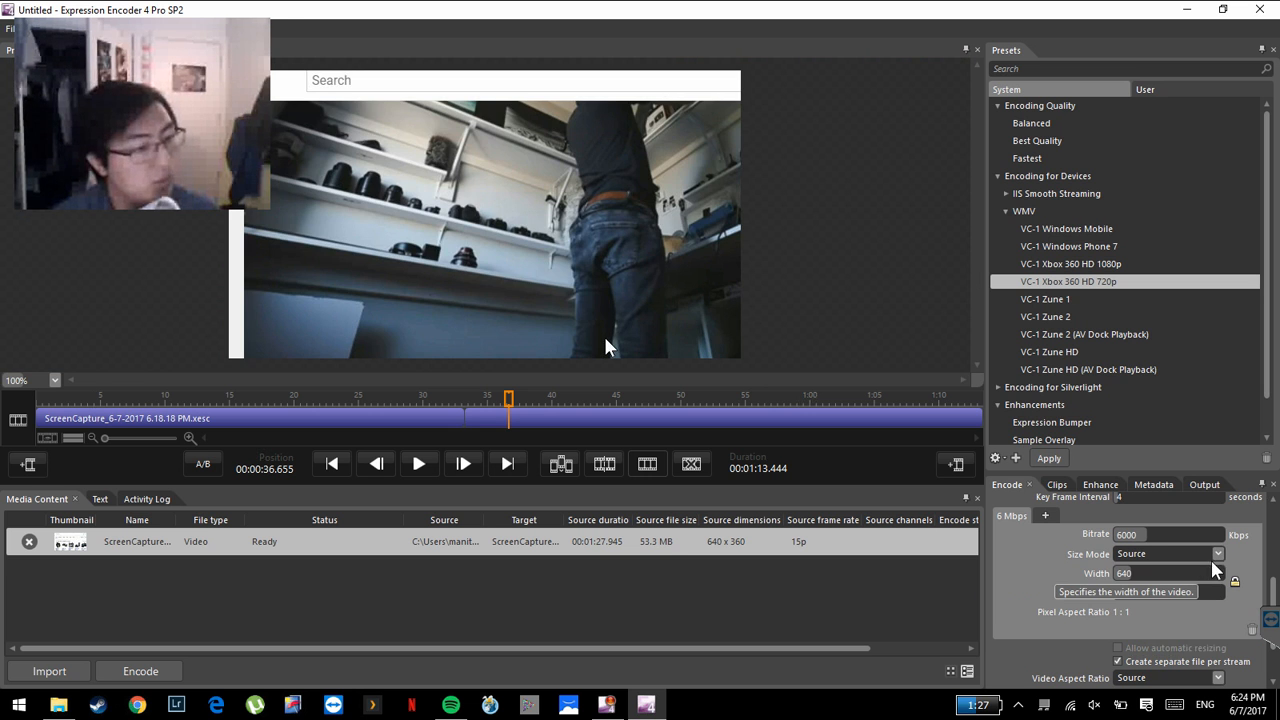
pyautogui.click(1212, 555)
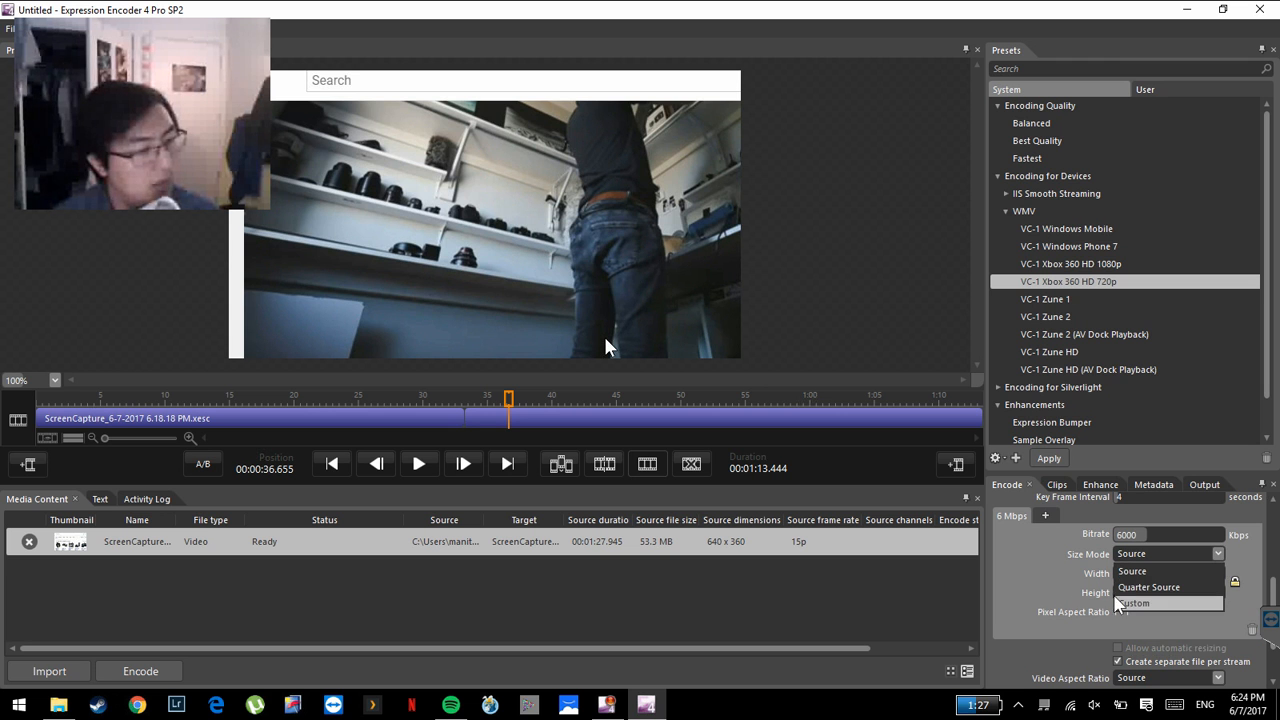
pyautogui.click(1144, 606)
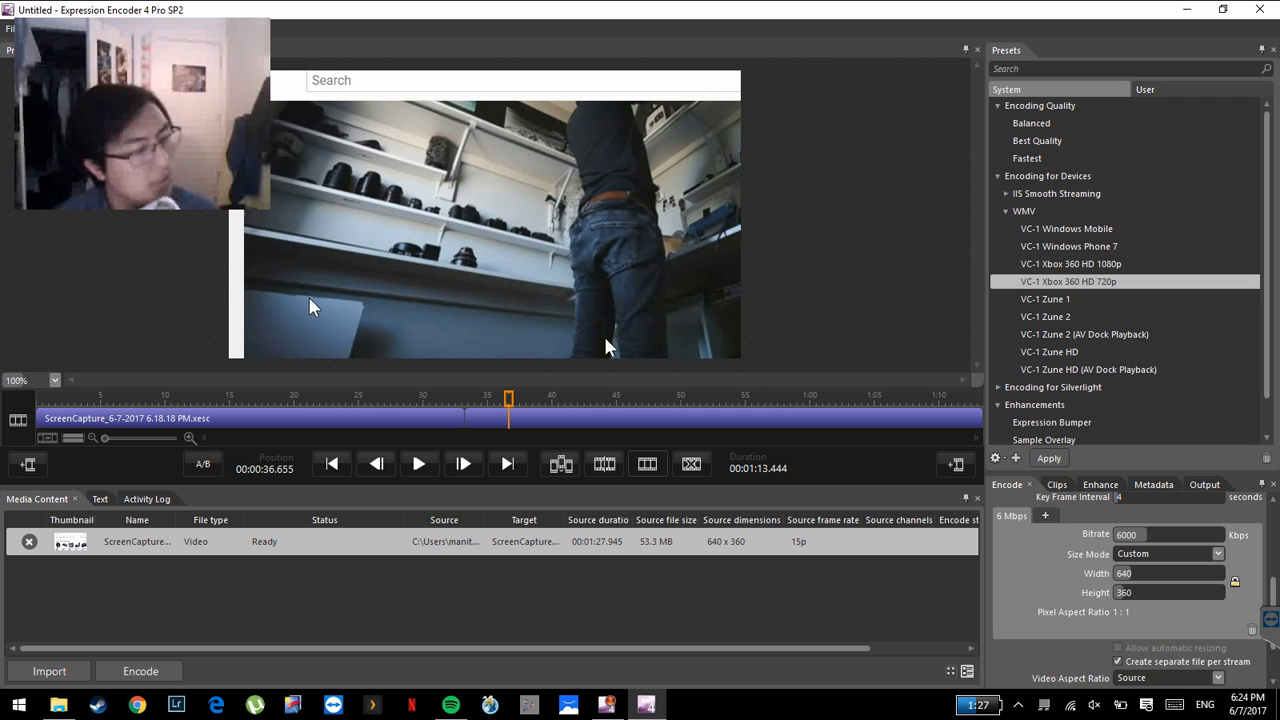
pyautogui.click(1218, 554)
pyautogui.click(1182, 583)
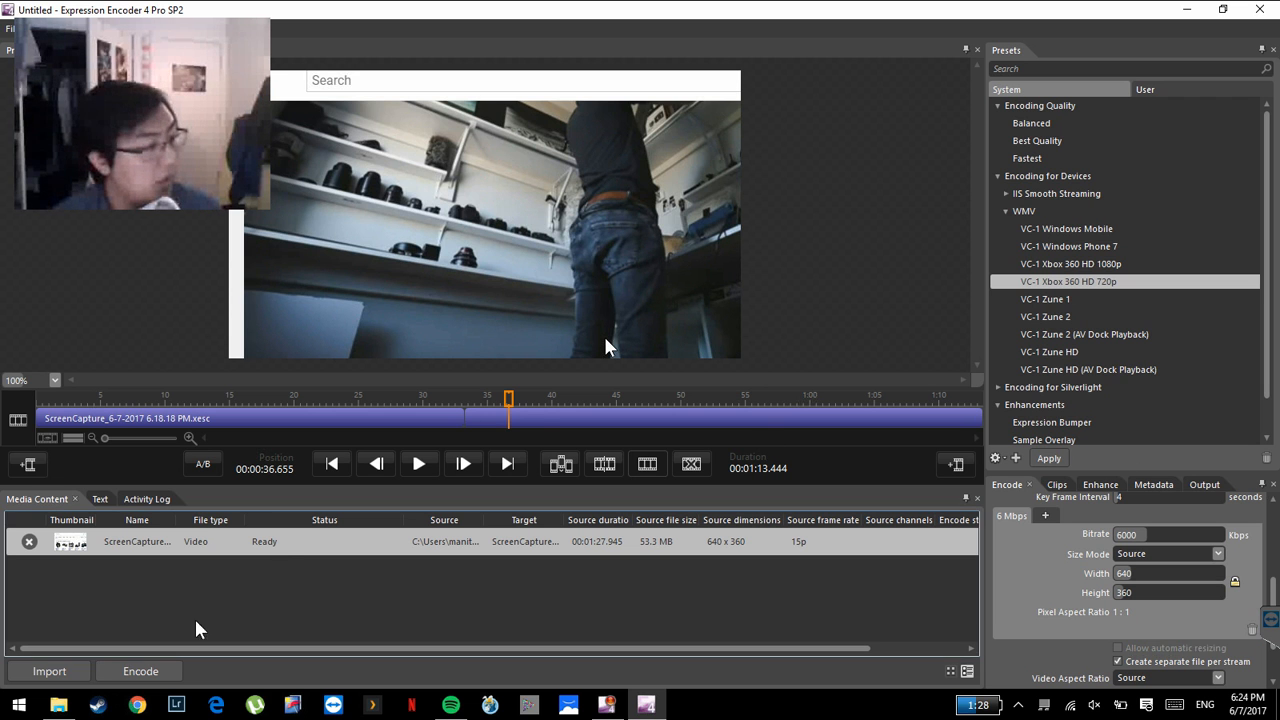
pyautogui.click(153, 684)
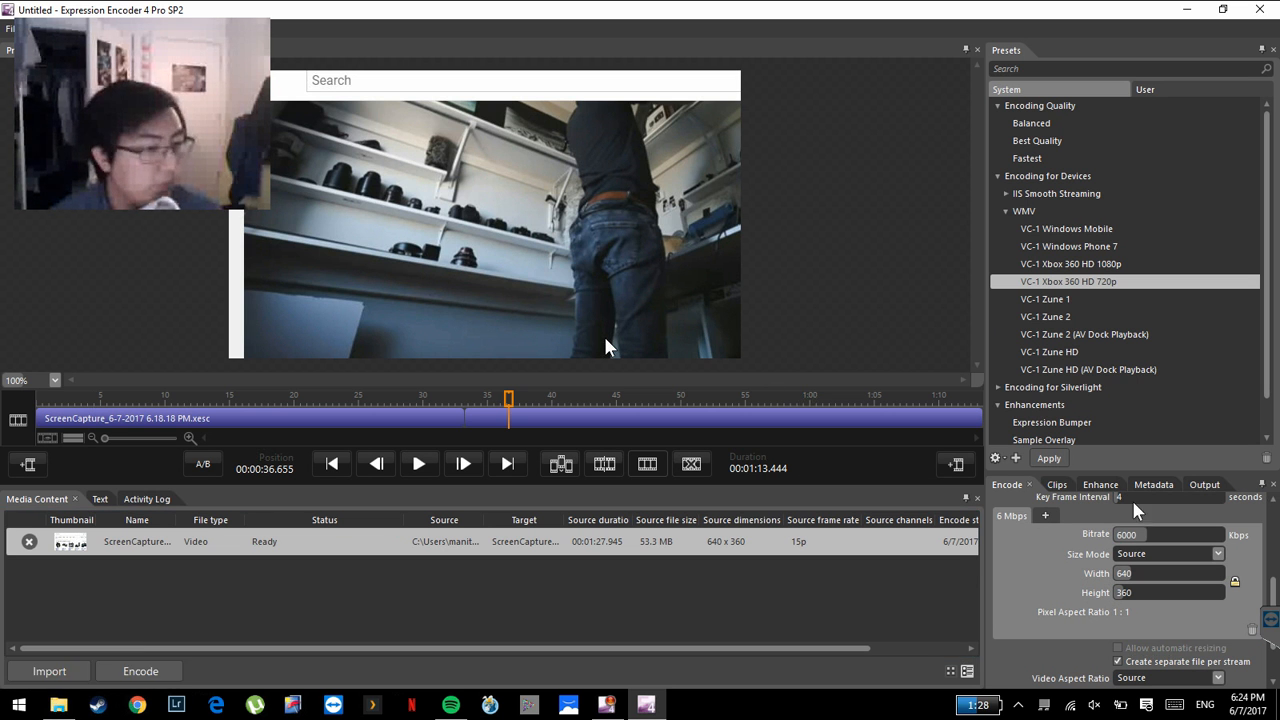
# Examine the thumbnail options and the job output settings for media file name and directory.
pyautogui.click(1203, 490)
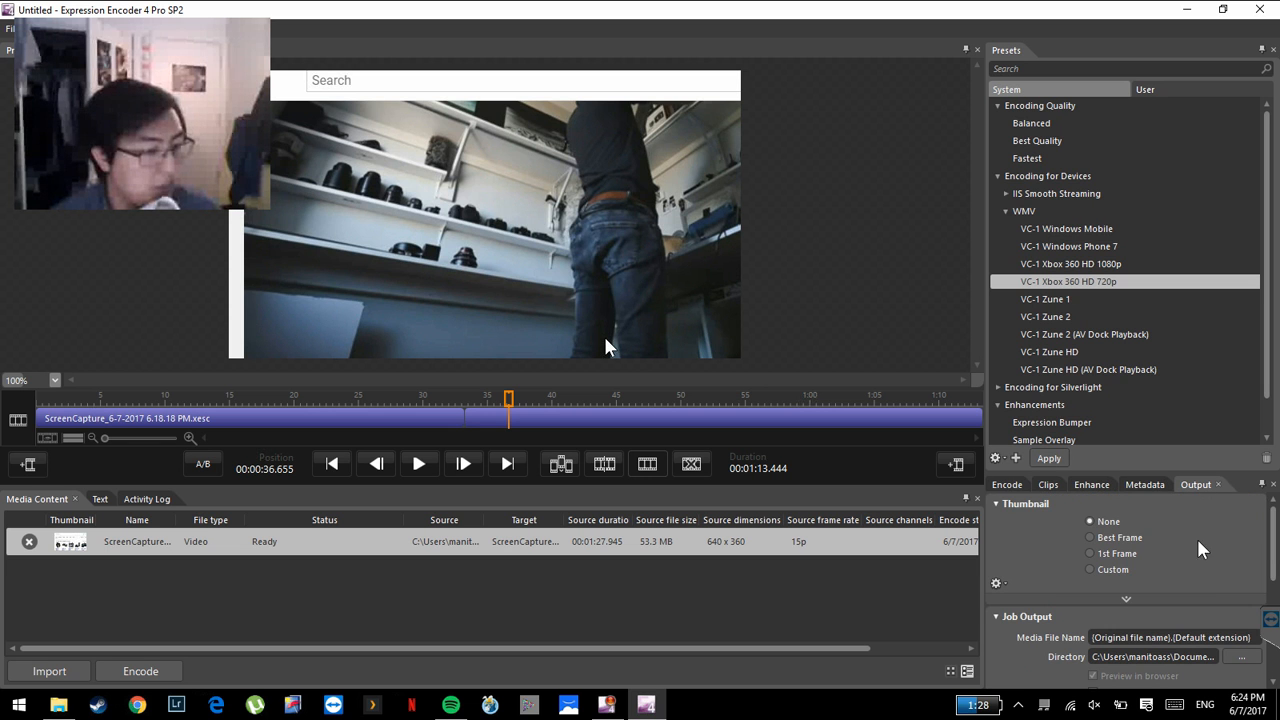
pyautogui.scroll(-2, 1275, 563)
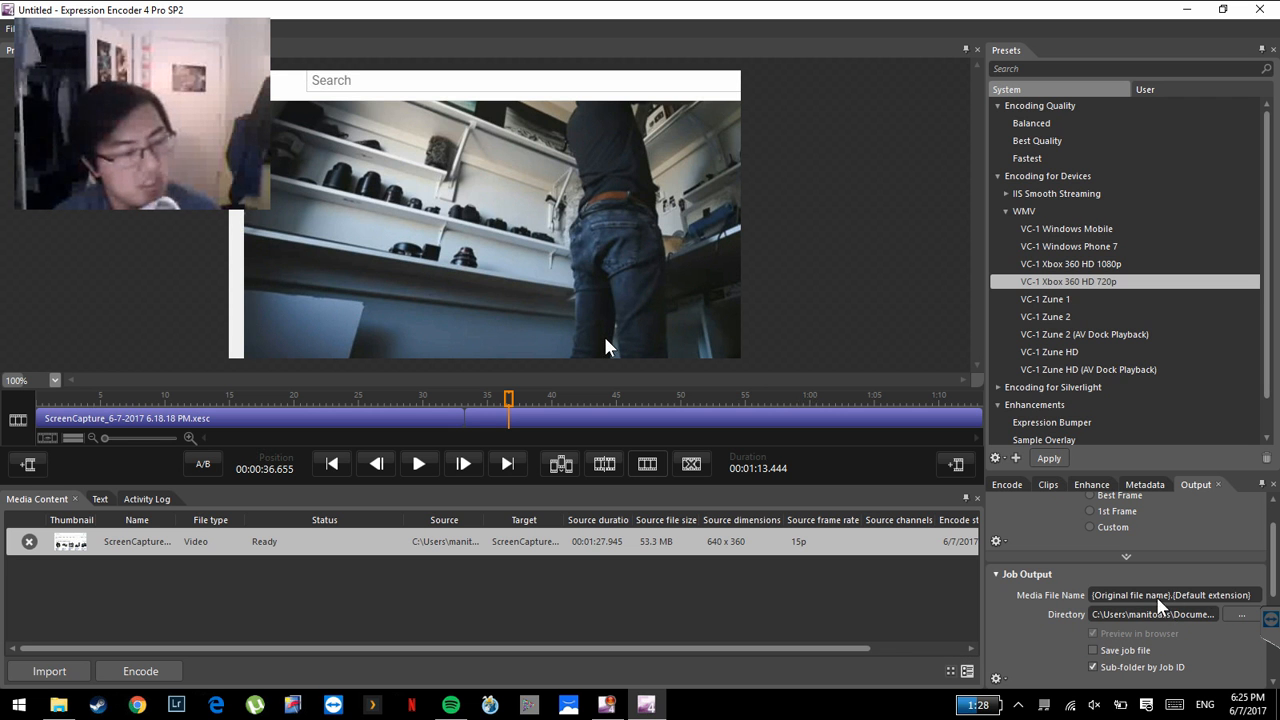
pyautogui.scroll(1, 1248, 562)
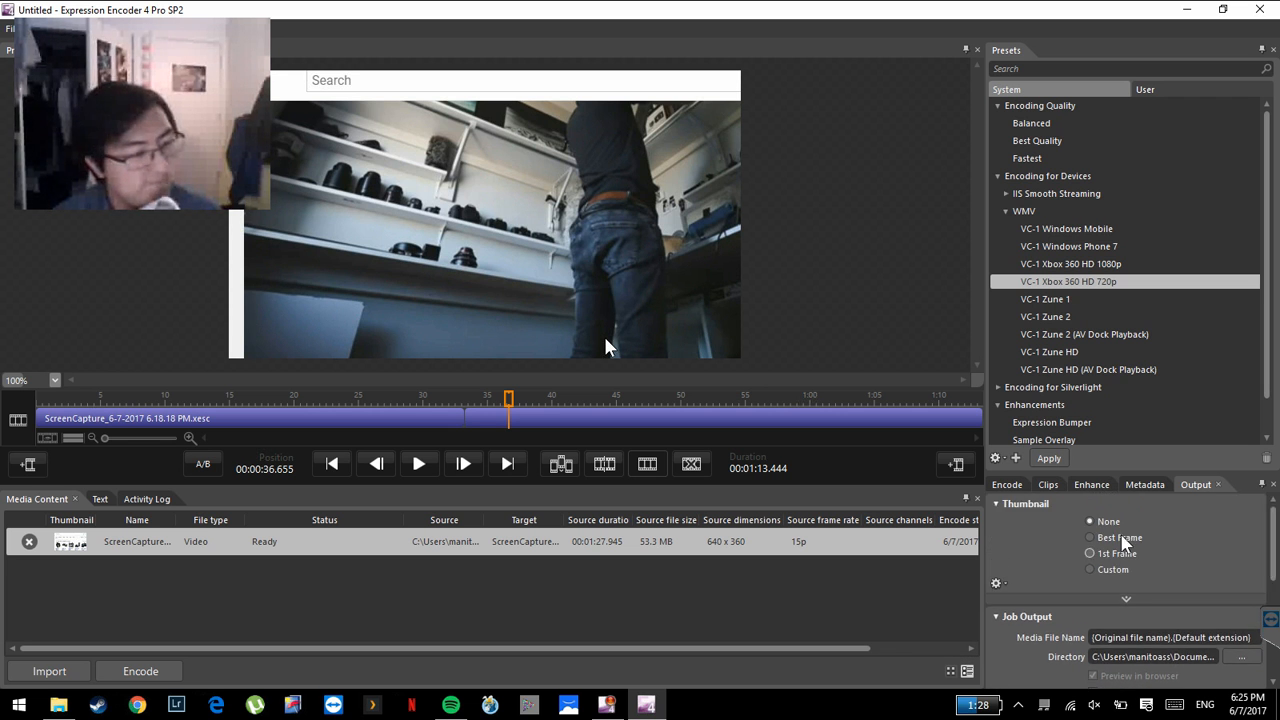
# Examine the pre-processing enhancement settings for video and audio, and briefly play the recording preview.
pyautogui.click(1094, 486)
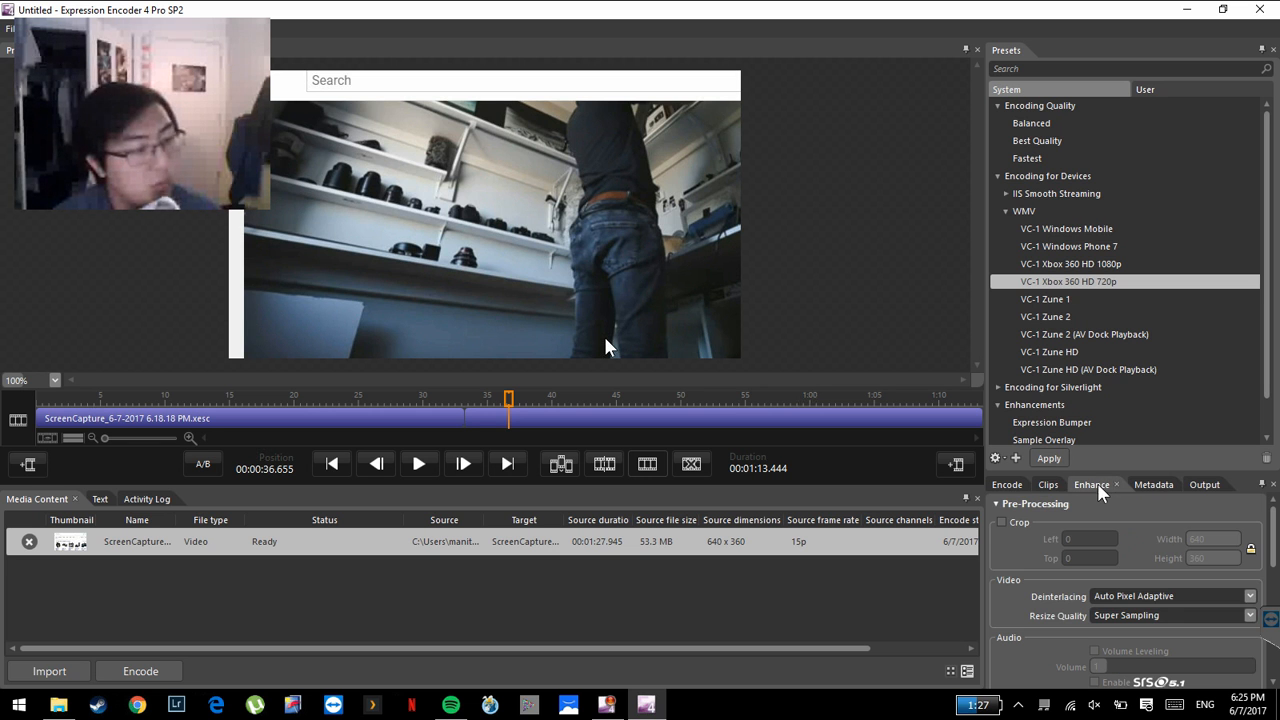
pyautogui.scroll(-1, 1275, 555)
pyautogui.scroll(-1, 1273, 567)
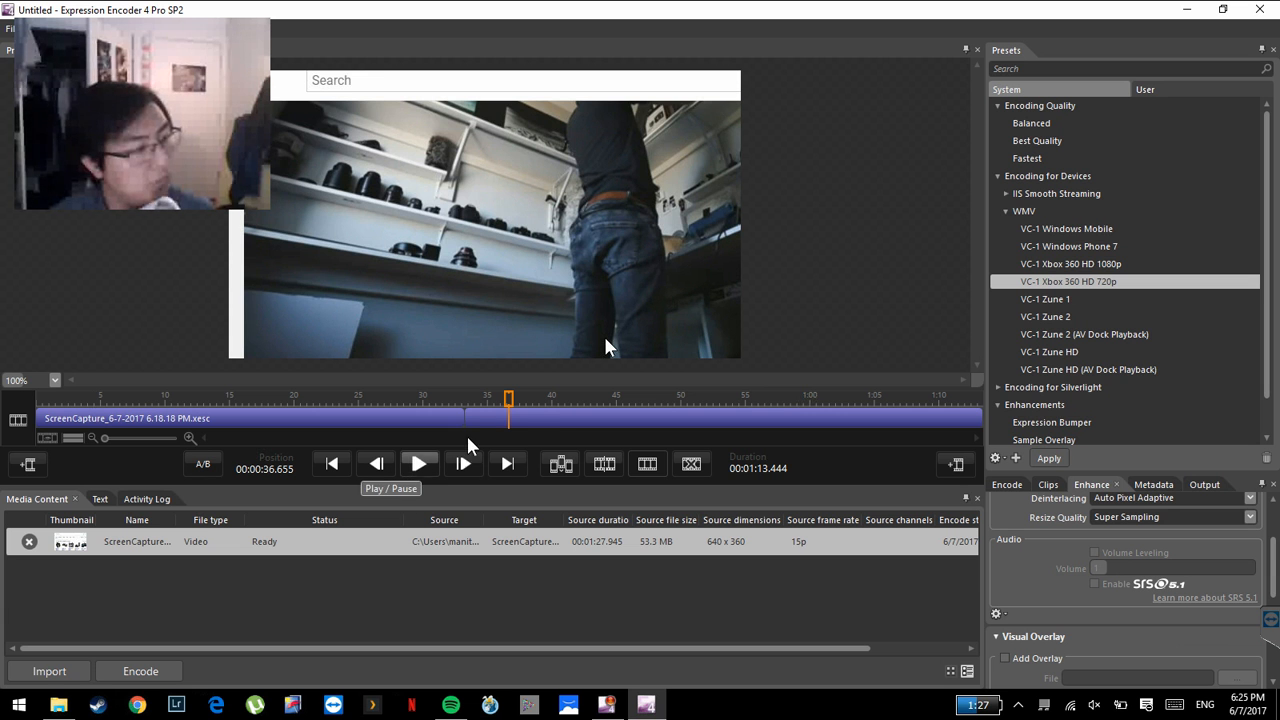
pyautogui.click(418, 466)
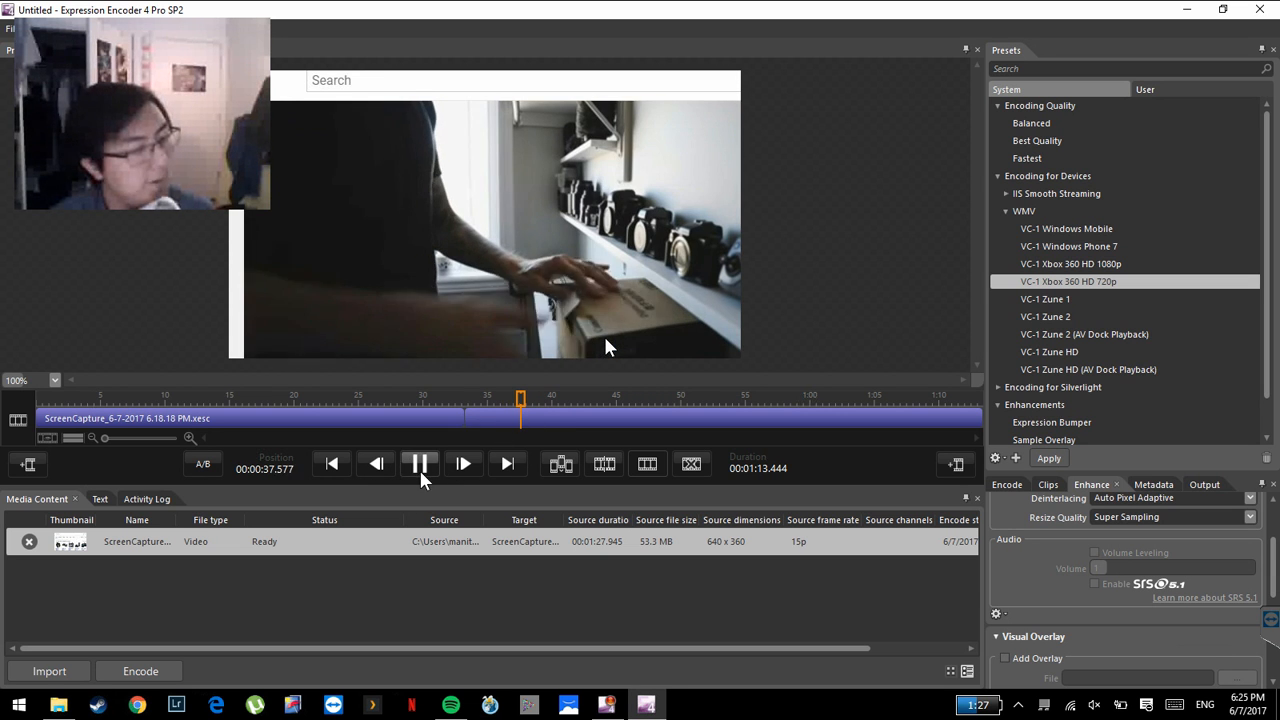
pyautogui.click(433, 472)
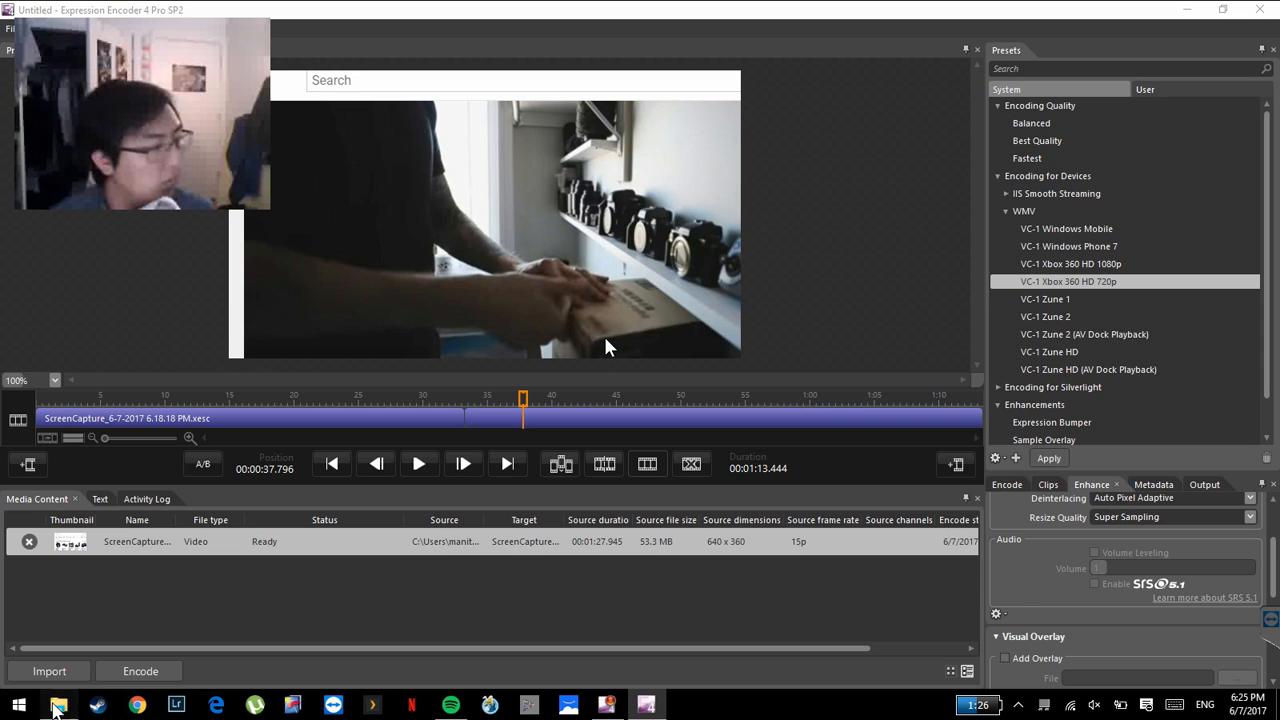
# Switch to File Explorer, browse to Documents > Expression > Expression Encoder > Screen Capture Output, and select the XESC capture file.
pyautogui.click(58, 705)
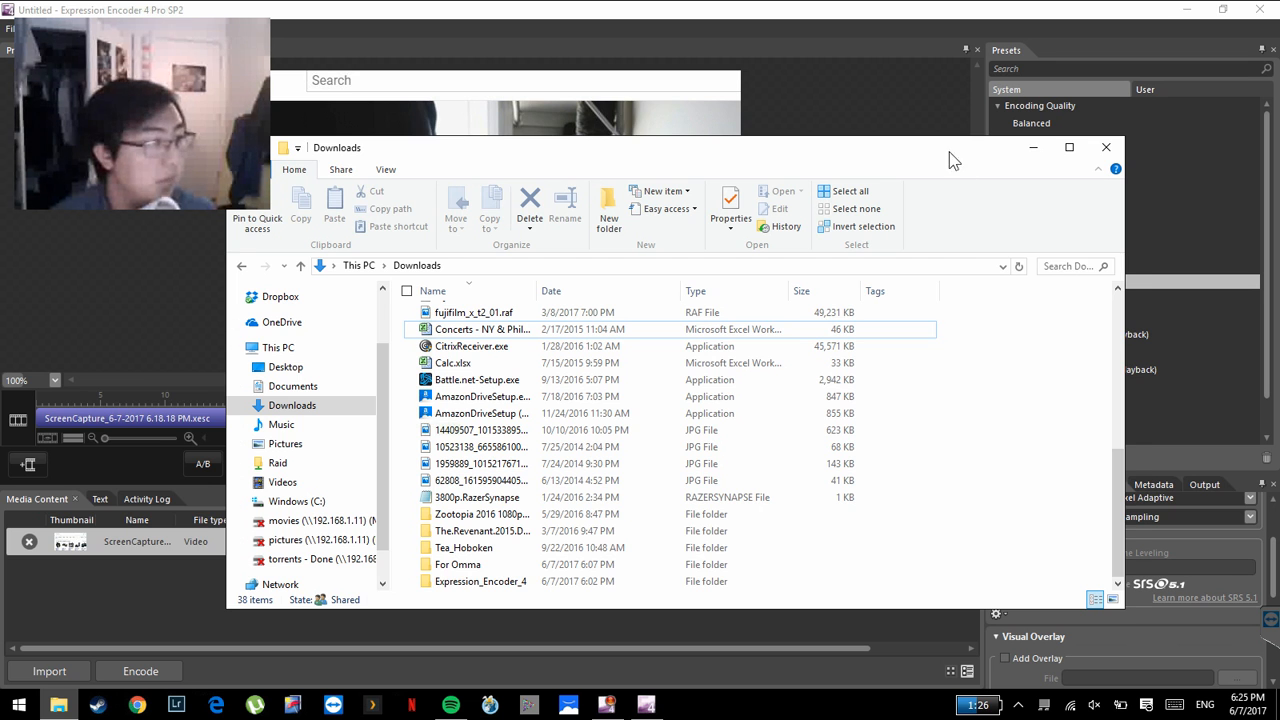
pyautogui.moveTo(951, 157); pyautogui.dragTo(800, 149)
pyautogui.click(127, 340)
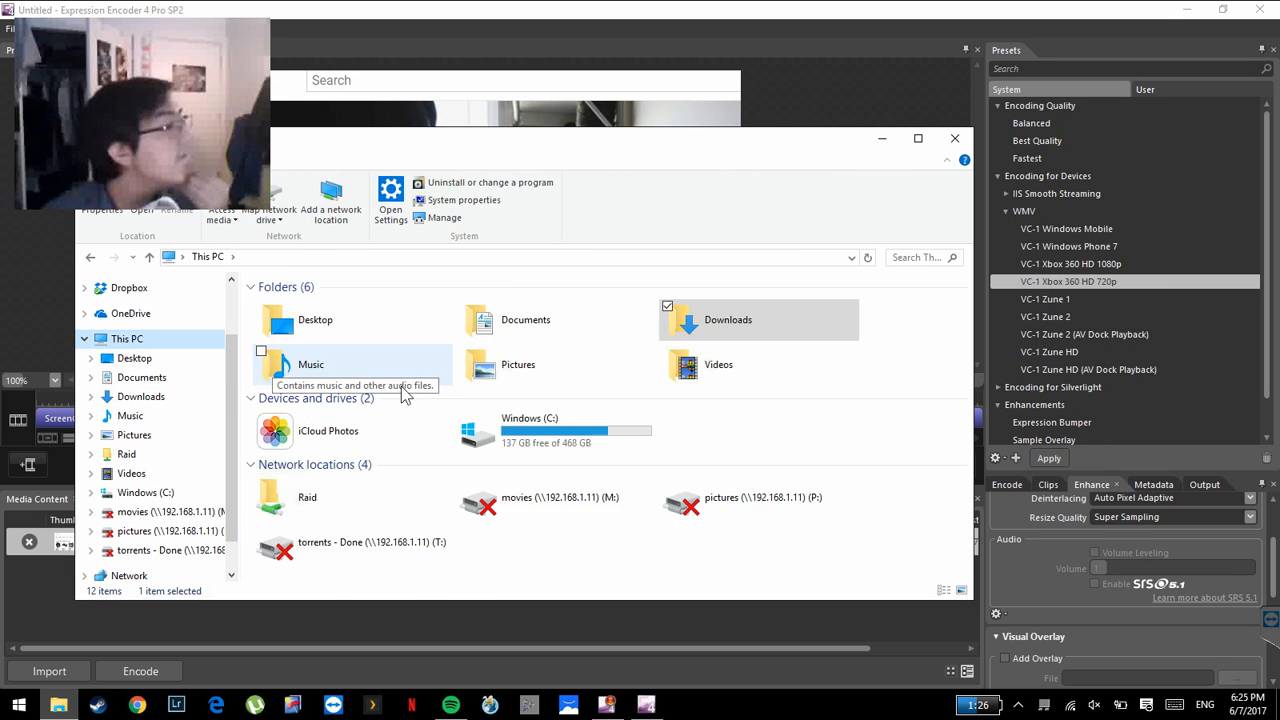
pyautogui.doubleClick(527, 328)
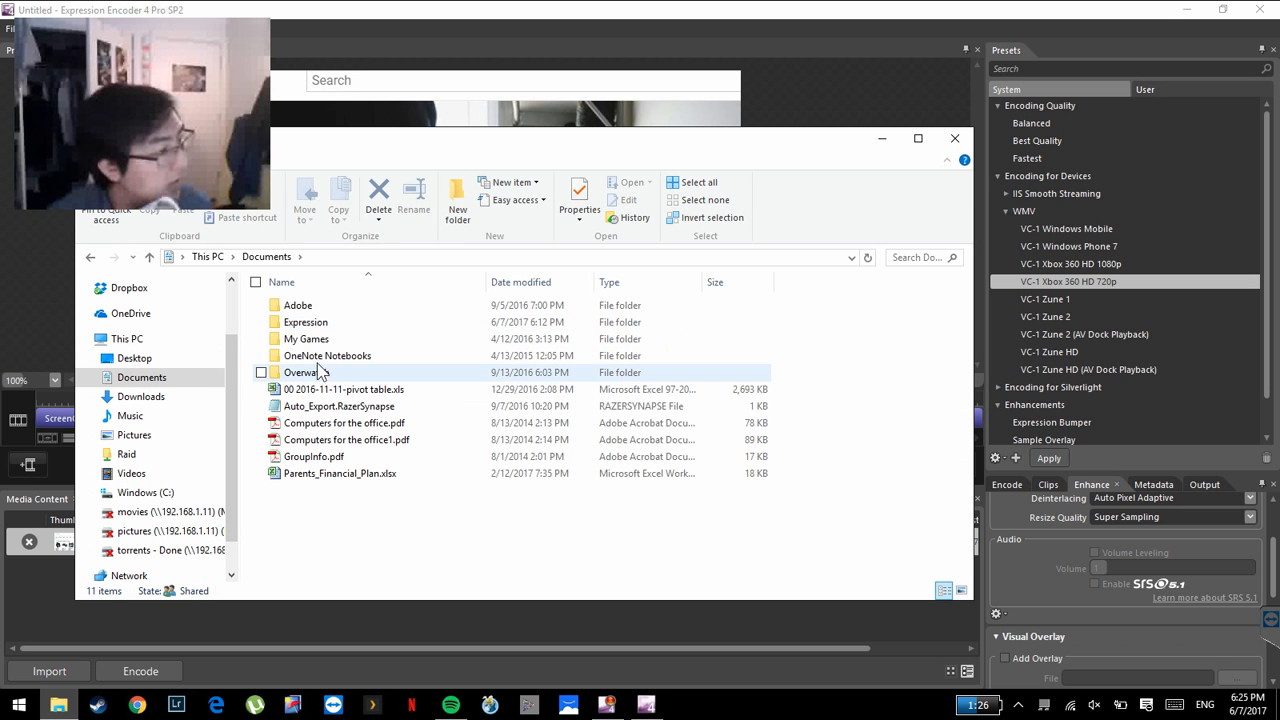
pyautogui.click(307, 326)
pyautogui.doubleClick(307, 326)
pyautogui.doubleClick(320, 309)
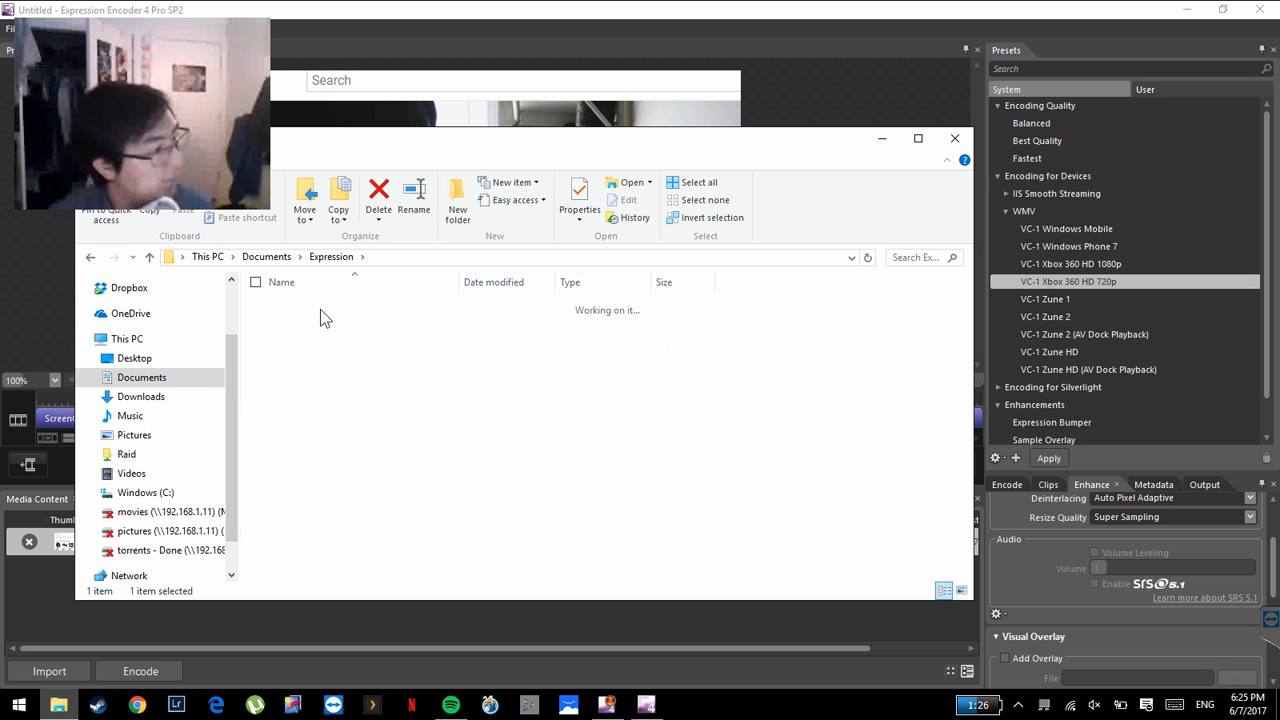
pyautogui.doubleClick(312, 340)
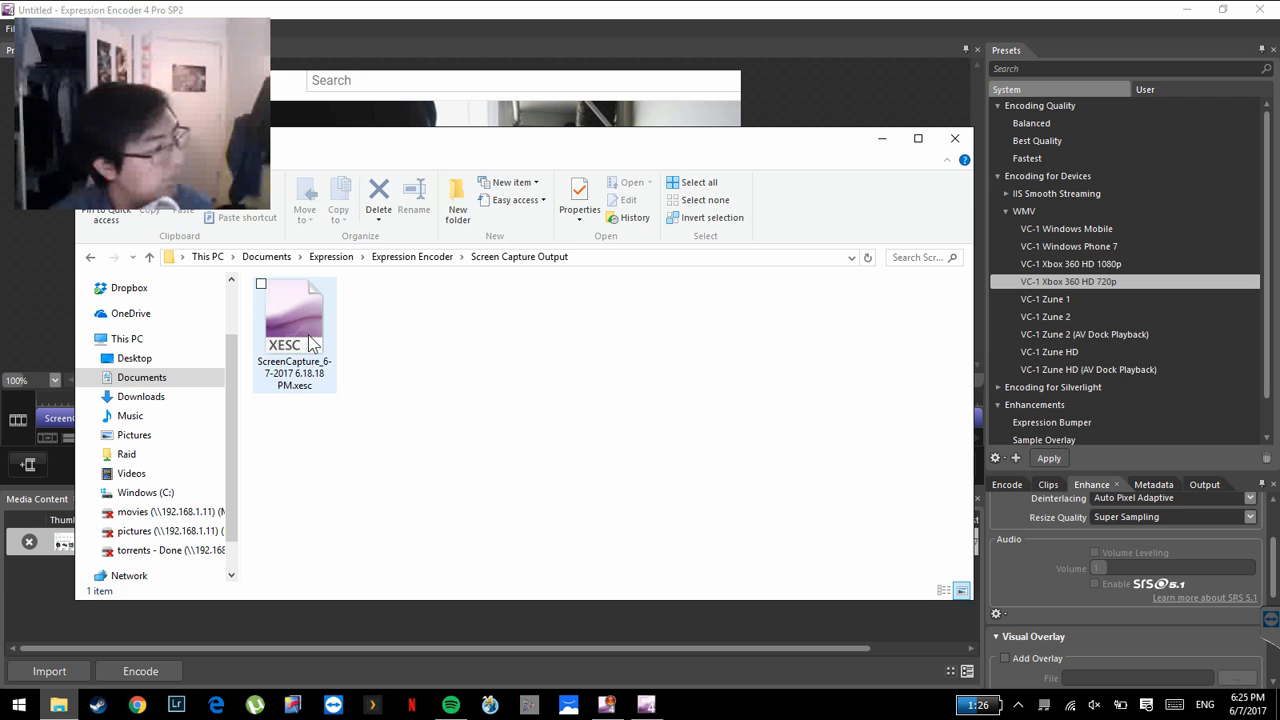
pyautogui.click(303, 324)
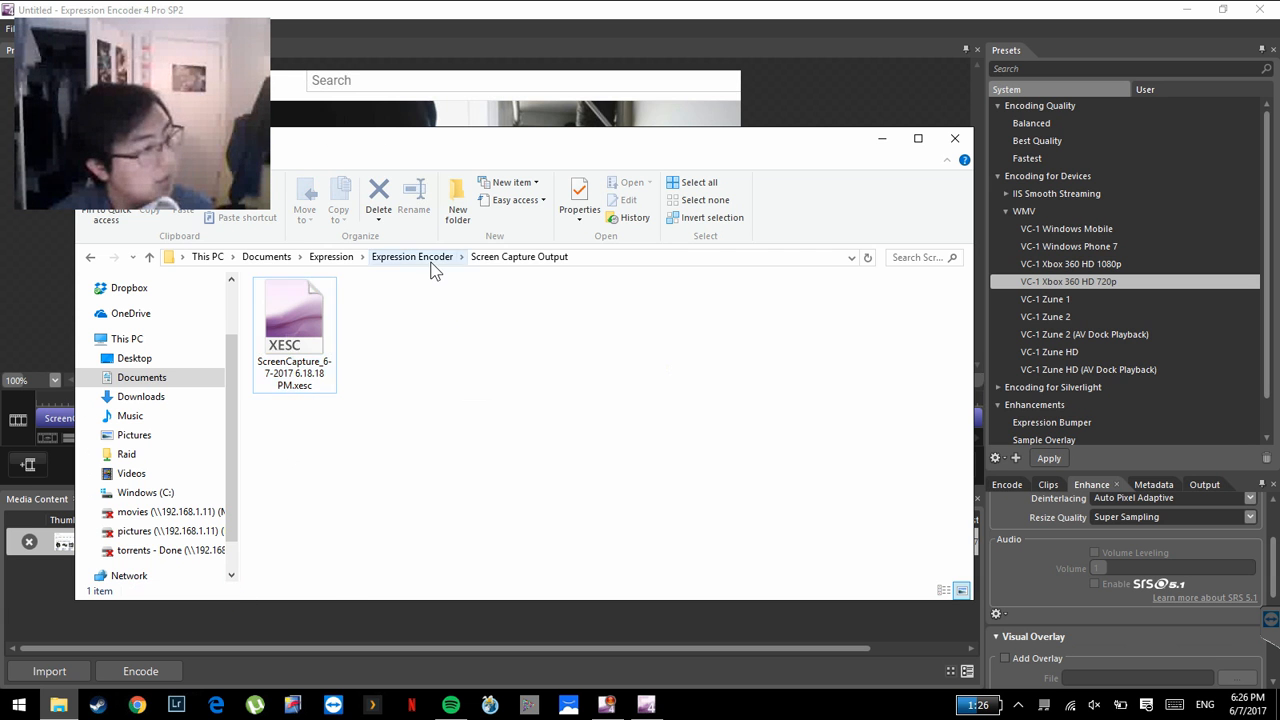
# Go back to the Expression Encoder folder, open Output > BLADE 6-7-2017 6.20.22 PM, and select the encoded WMV file.
pyautogui.click(412, 256)
pyautogui.doubleClick(304, 322)
pyautogui.click(308, 308)
pyautogui.doubleClick(308, 310)
pyautogui.click(301, 317)
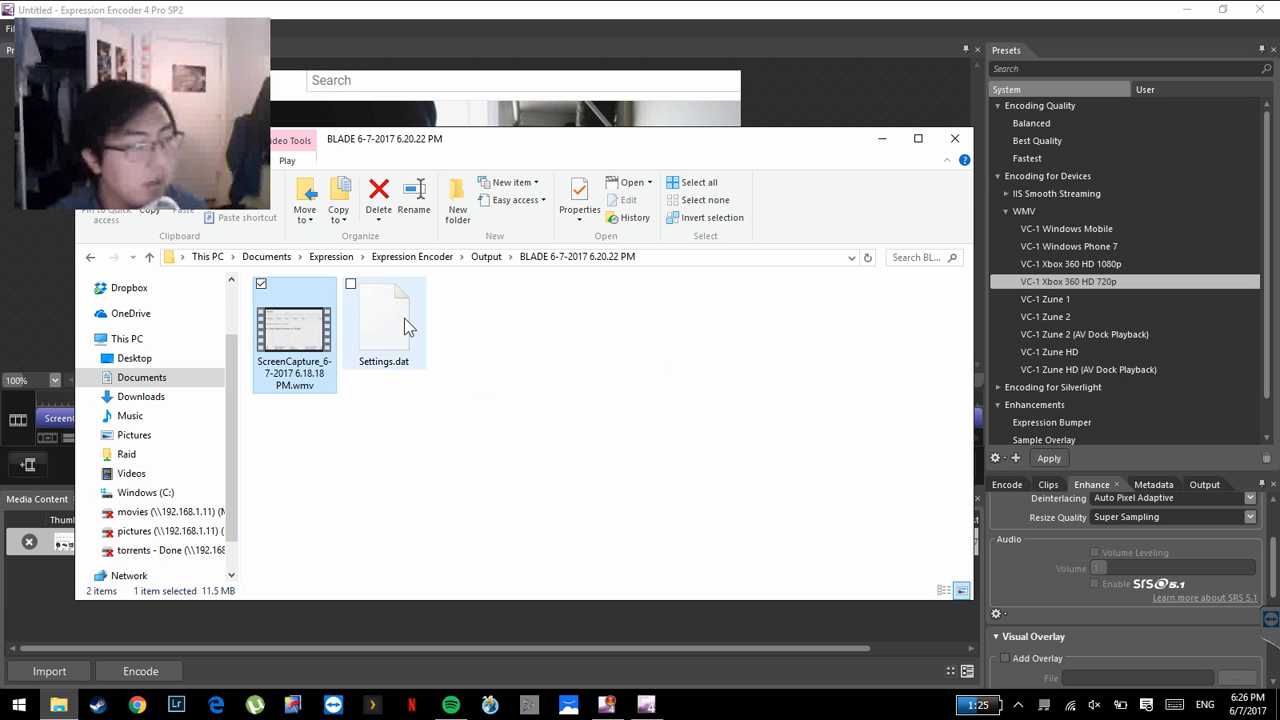
# Play the encoded WMV video in Movies & TV, dismissing the account sign-in dialog and repositioning the player, and close the player.
pyautogui.doubleClick(303, 337)
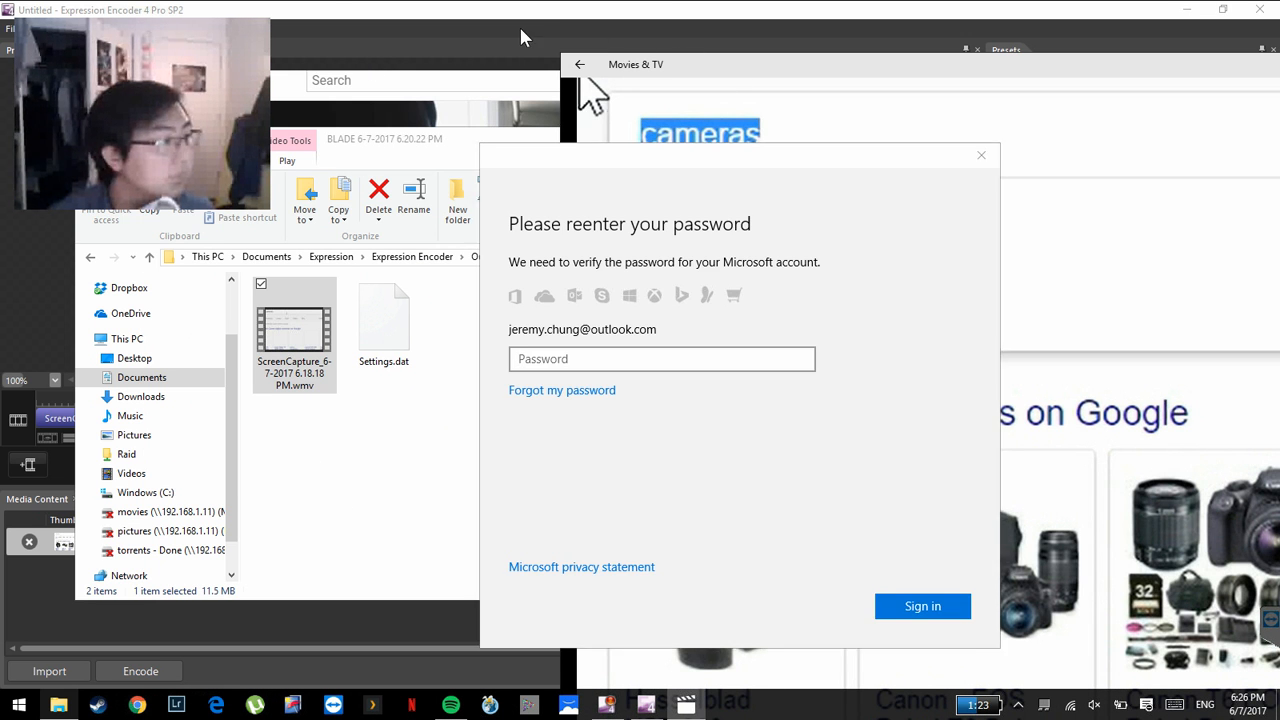
pyautogui.click(981, 155)
pyautogui.moveTo(960, 69); pyautogui.dragTo(372, 57)
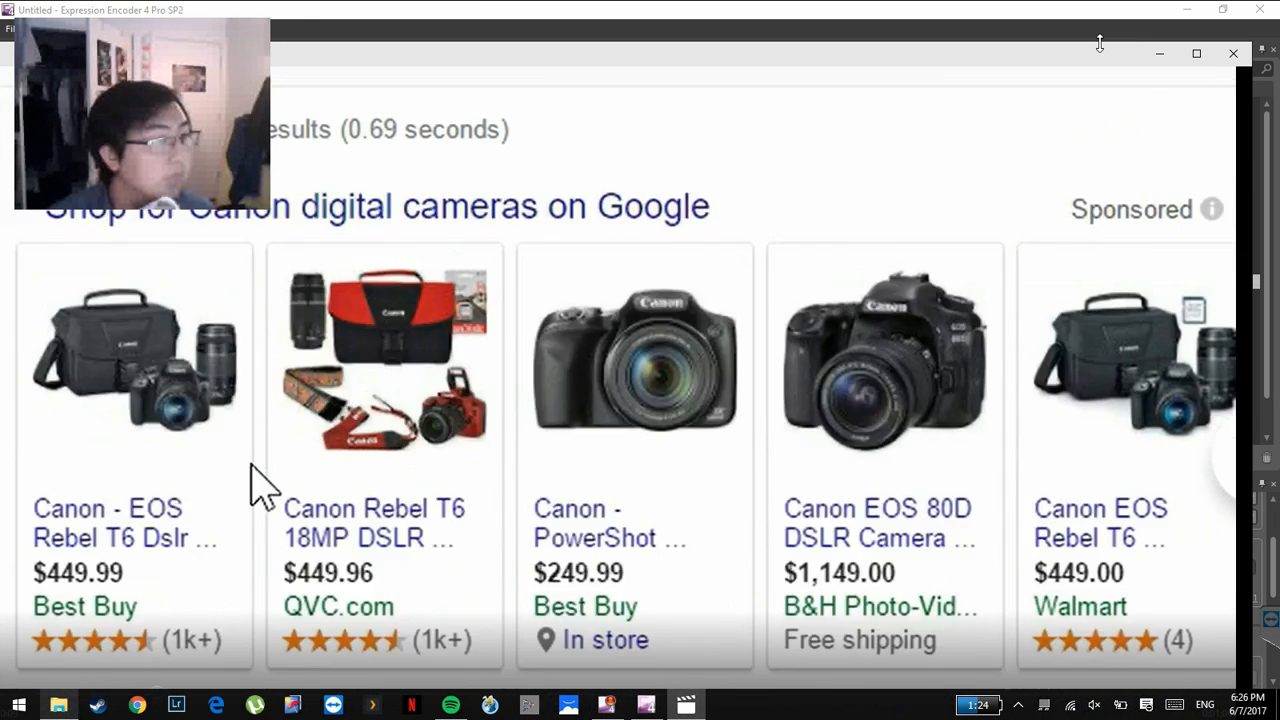
pyautogui.moveTo(1099, 43); pyautogui.dragTo(1055, 92)
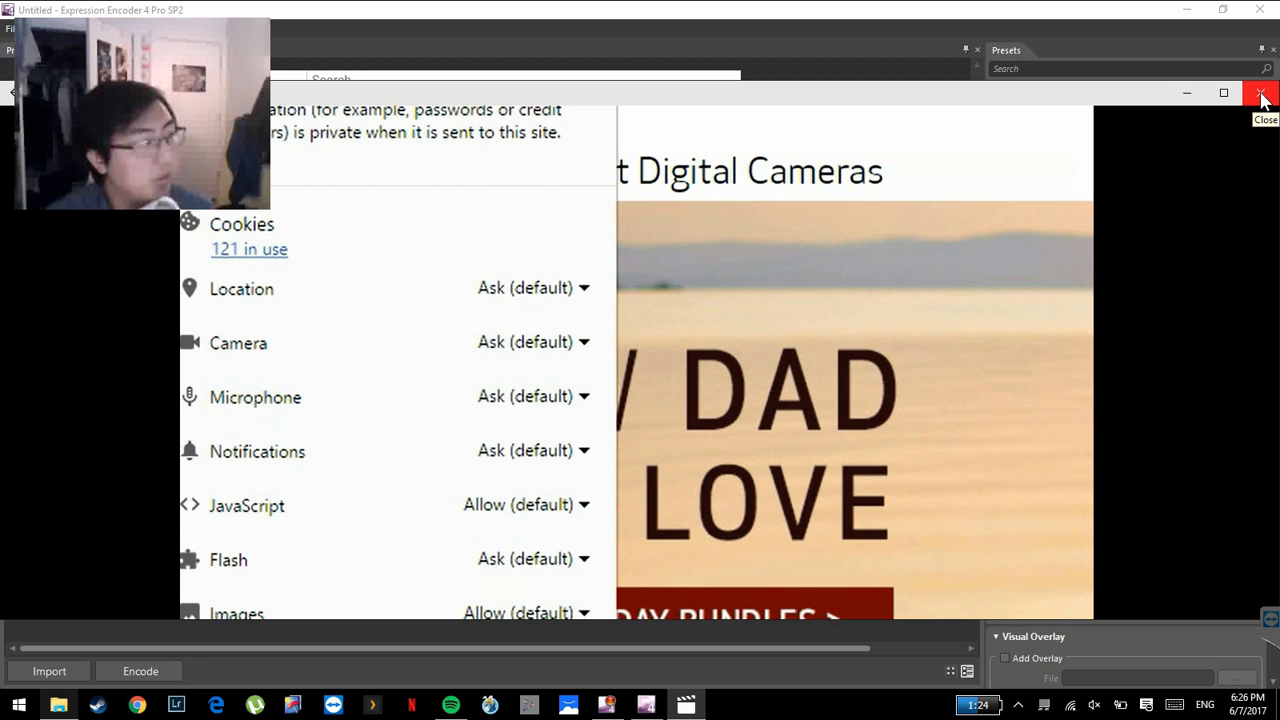
pyautogui.click(1260, 93)
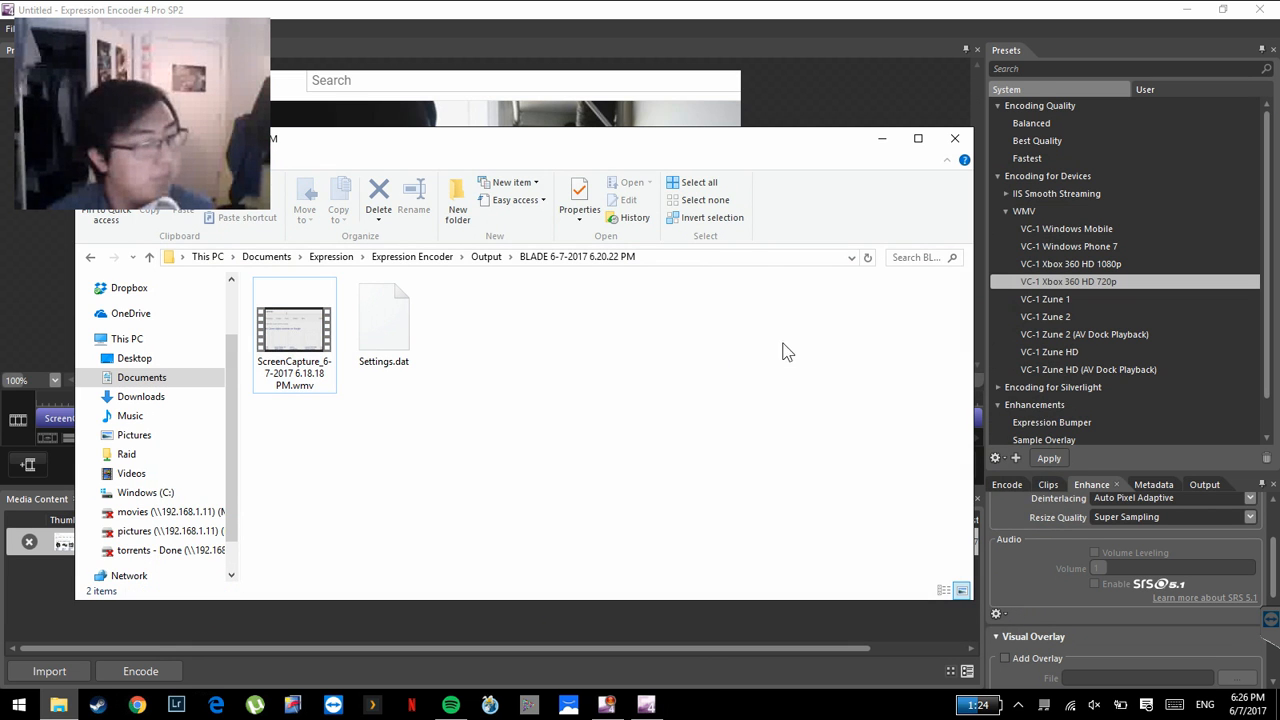